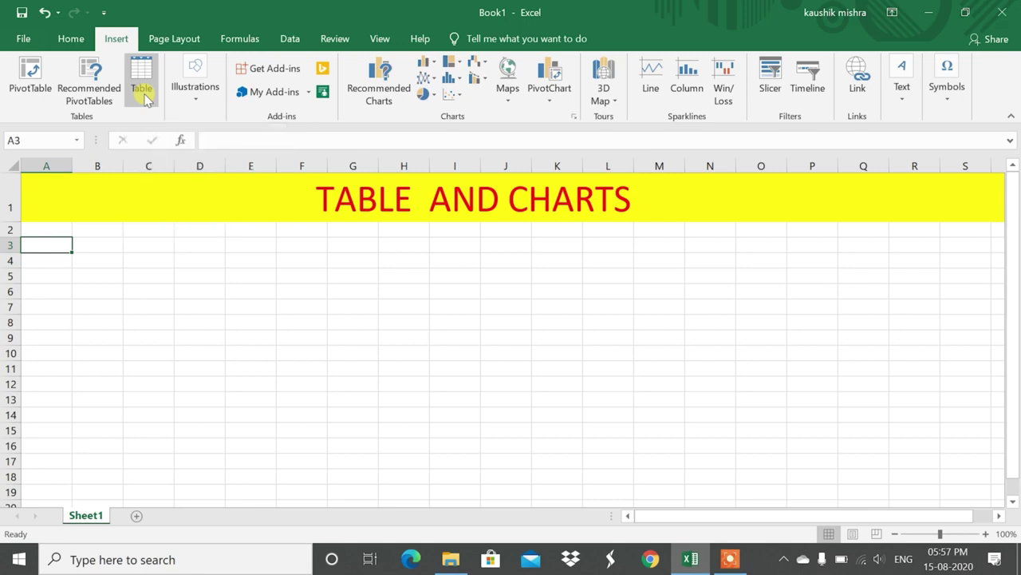
Enter the column headers NAME in cell A3 and PRODUCT in cell B3.
left_click(109, 254)
left_click(48, 249)
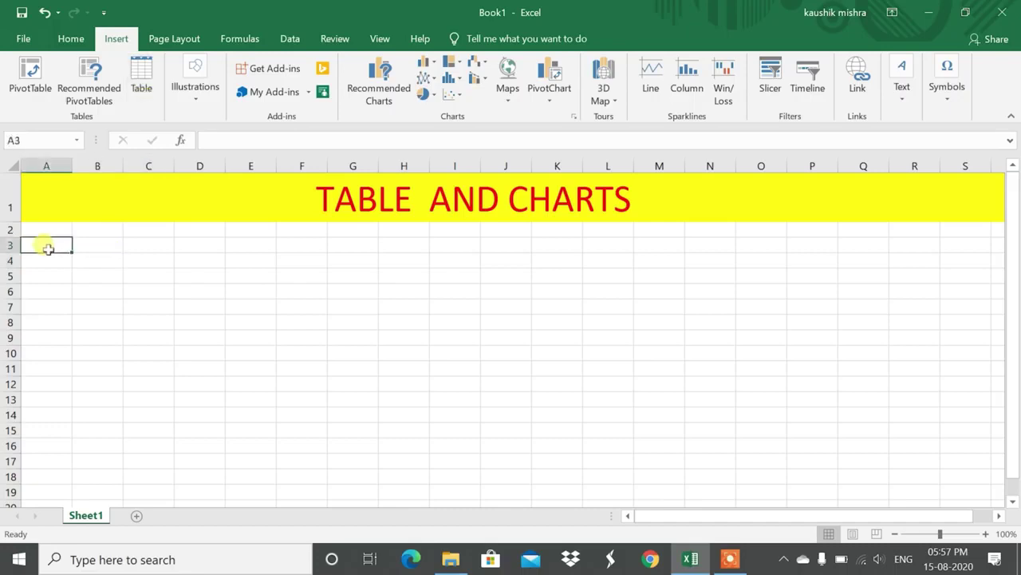
type("NAME")
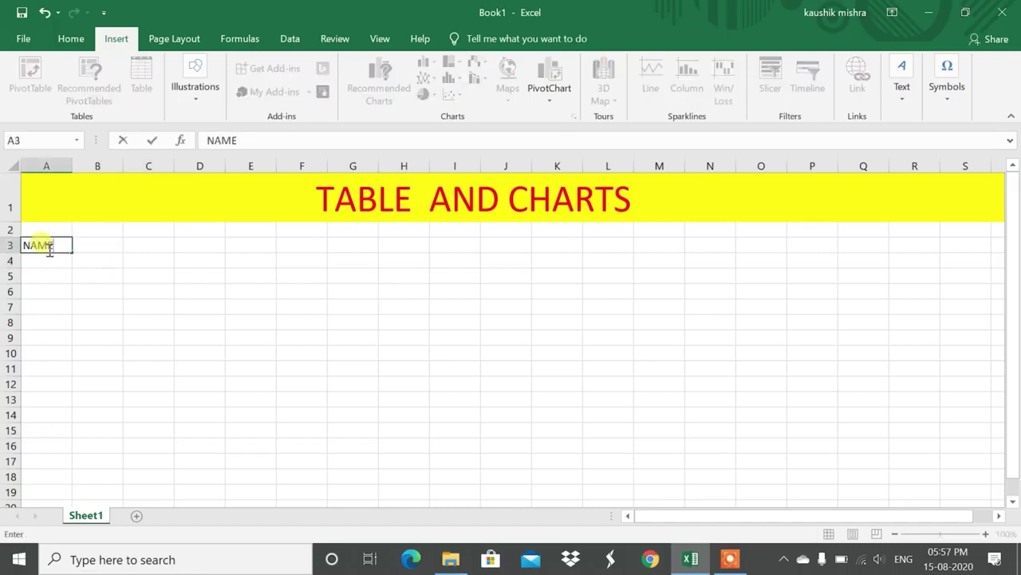
key("Tab")
left_click_drag(46, 260, 363, 503)
scroll(239, 360, "up", 3)
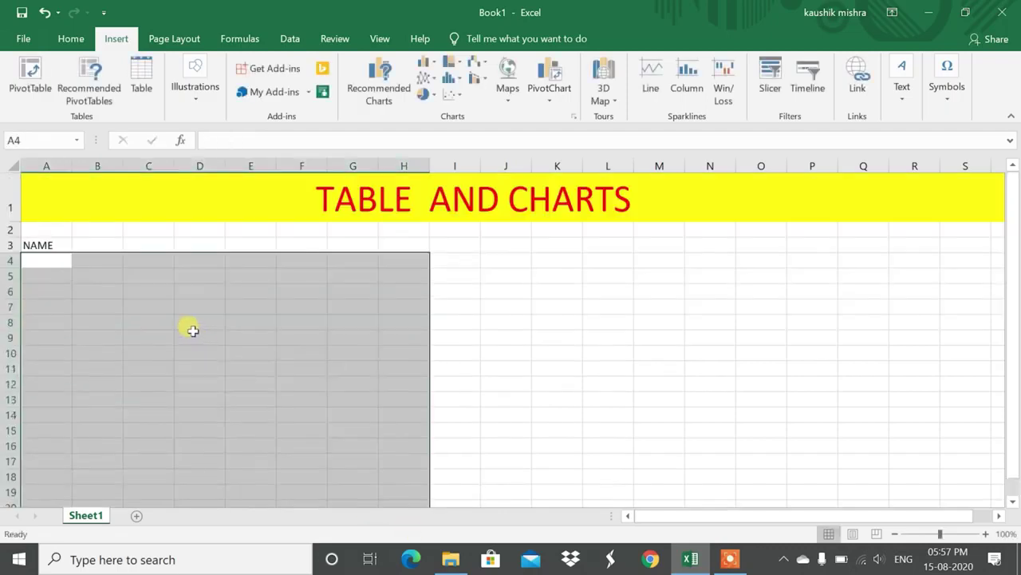
left_click(114, 248)
type("PRP")
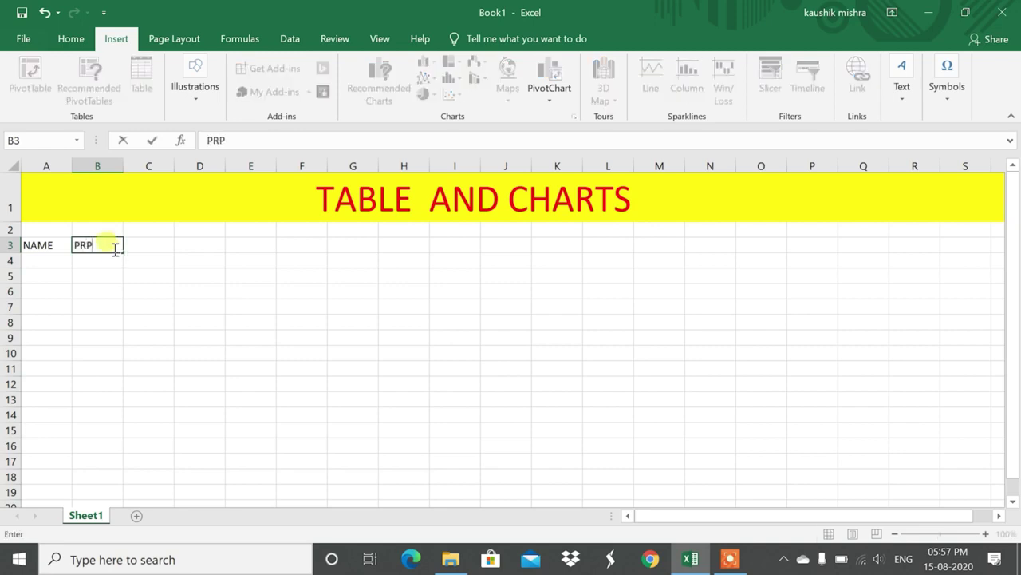
key("BackSpace")
type("ODUCT")
key("Tab")
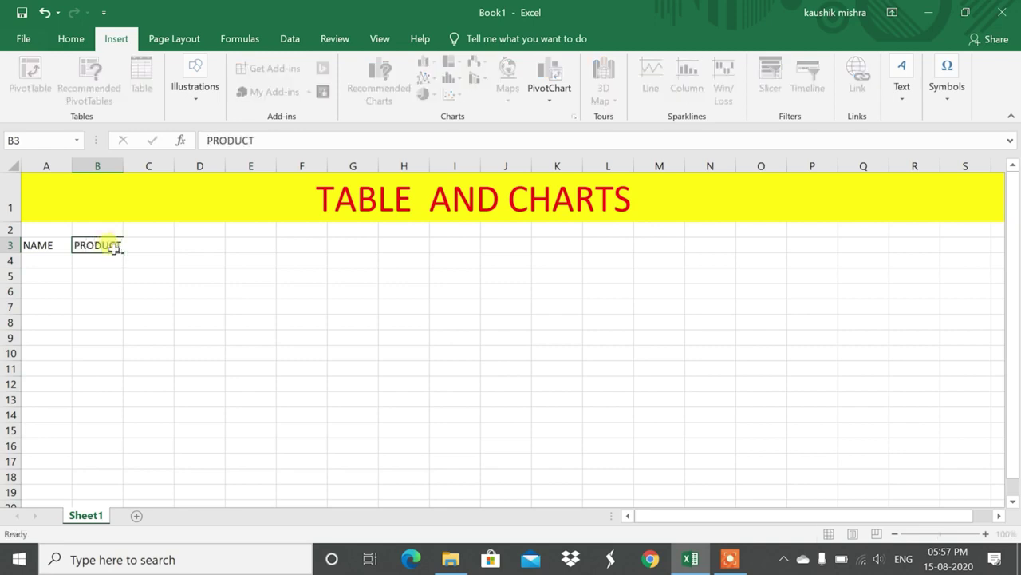
Add the column headers QTY, RATE and AMOUNT in cells C3 to E3.
type("QTY")
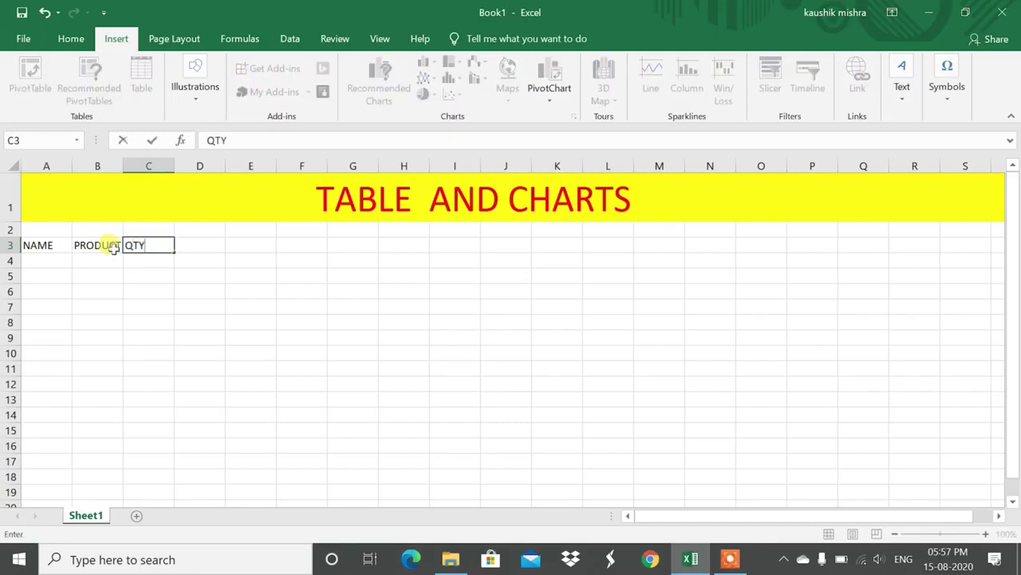
key("Tab")
type("RATE")
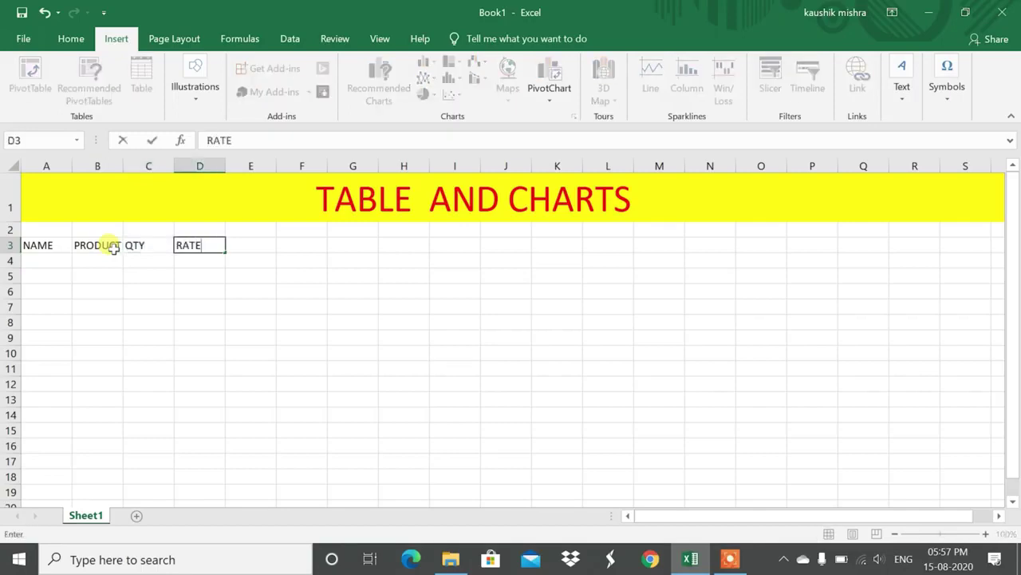
key("Tab")
type("AMOUNT")
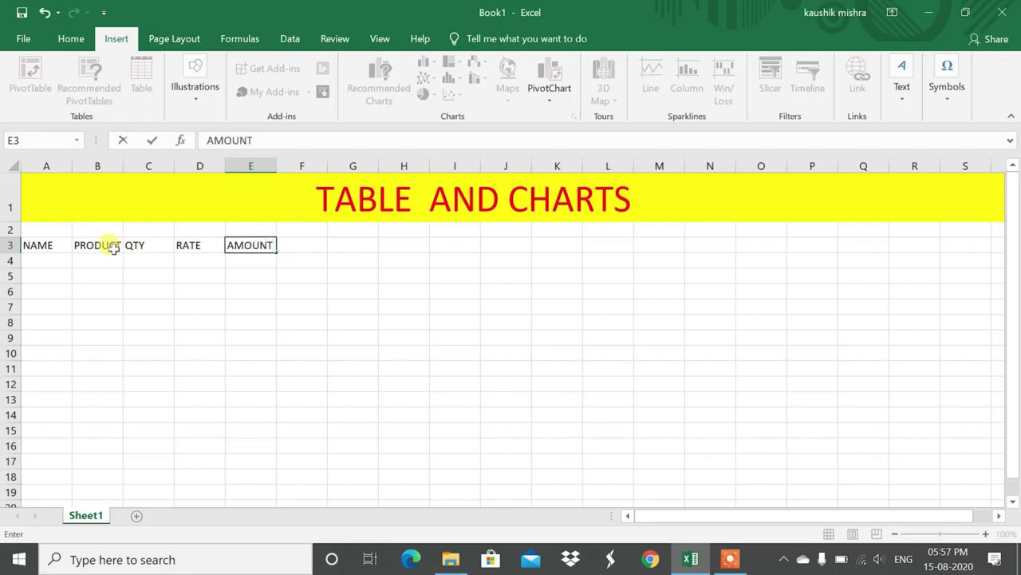
key("Return")
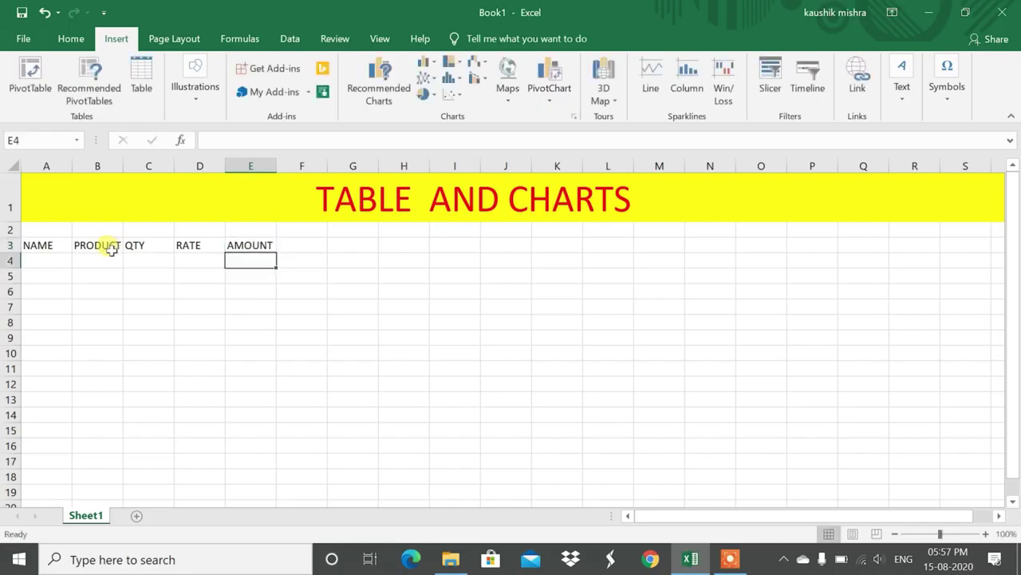
Enter the person's name in cell A4 and the product CPU in cell B4.
left_click(39, 261)
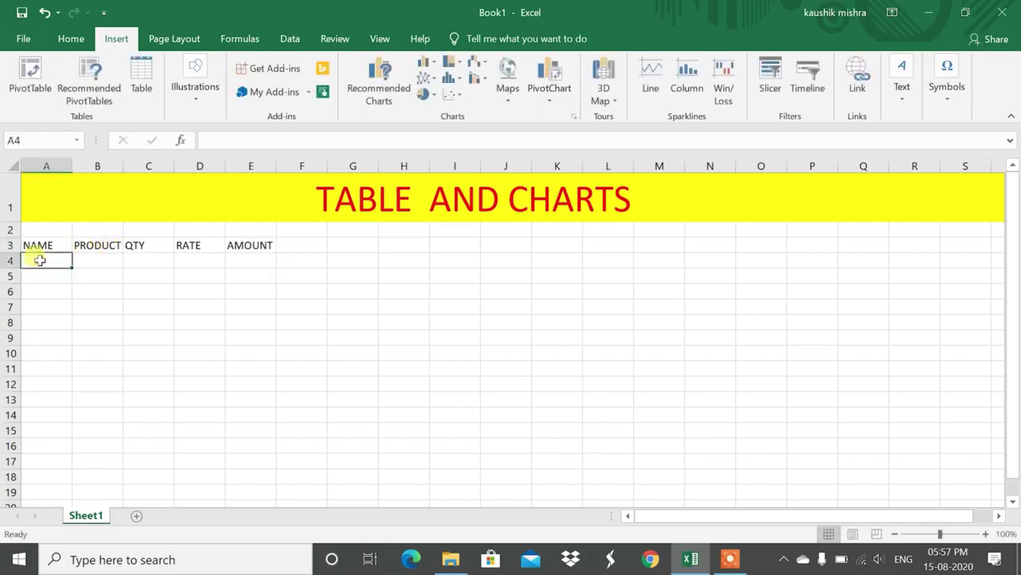
type("AA")
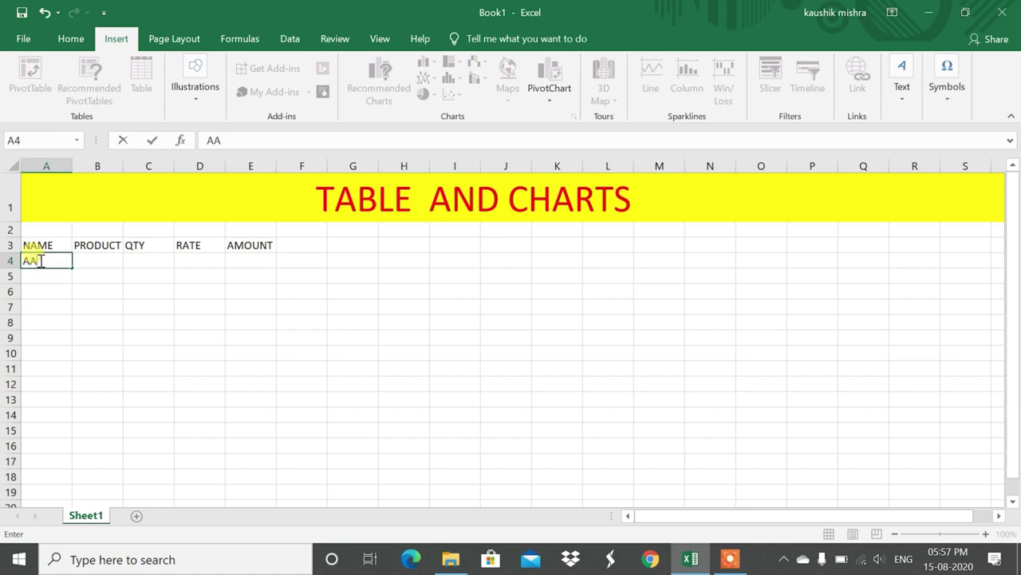
type("MN")
key("BackSpace")
key("BackSpace")
key("BackSpace")
type("MAN")
key("Tab")
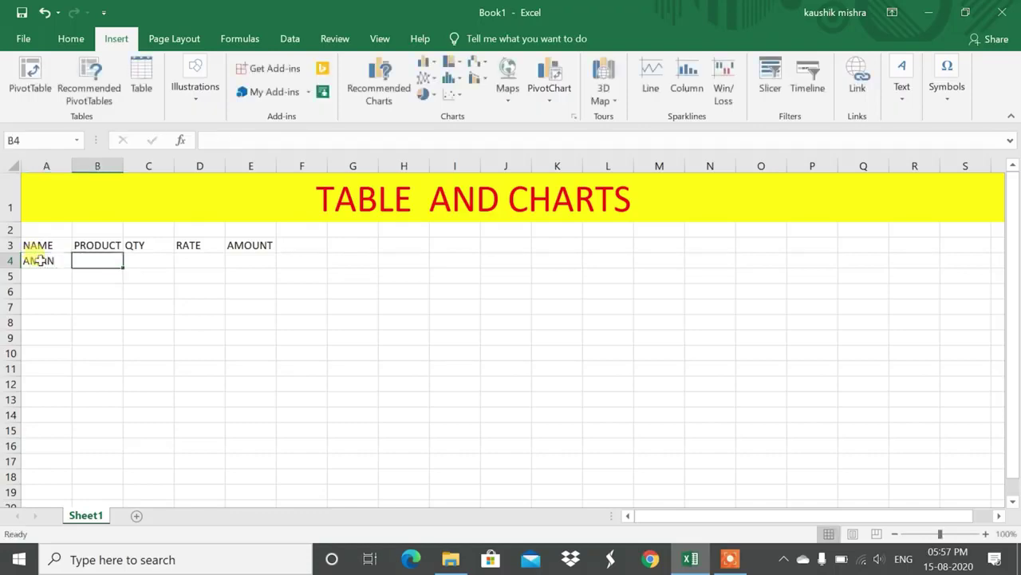
type("CPU")
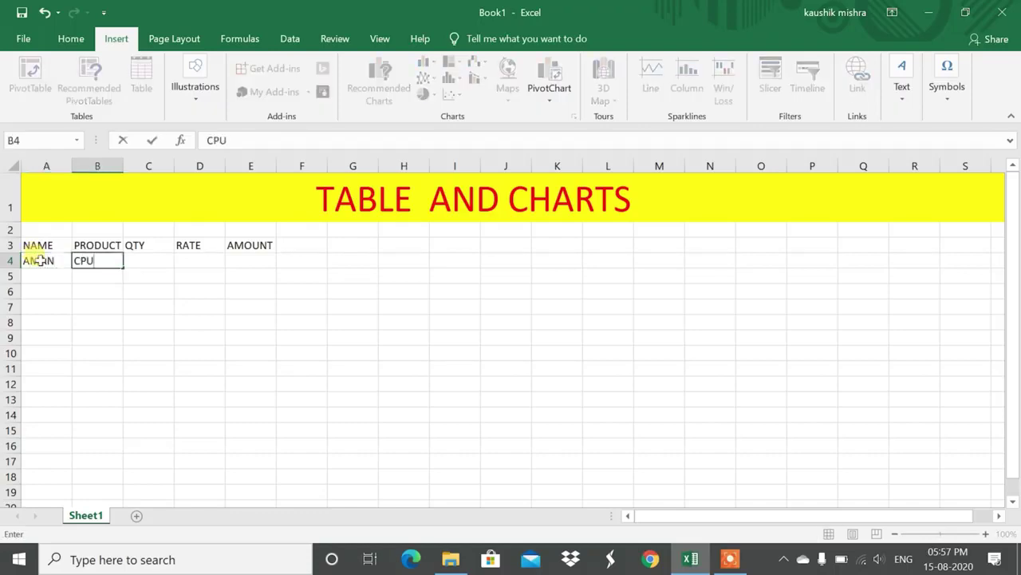
key("Tab")
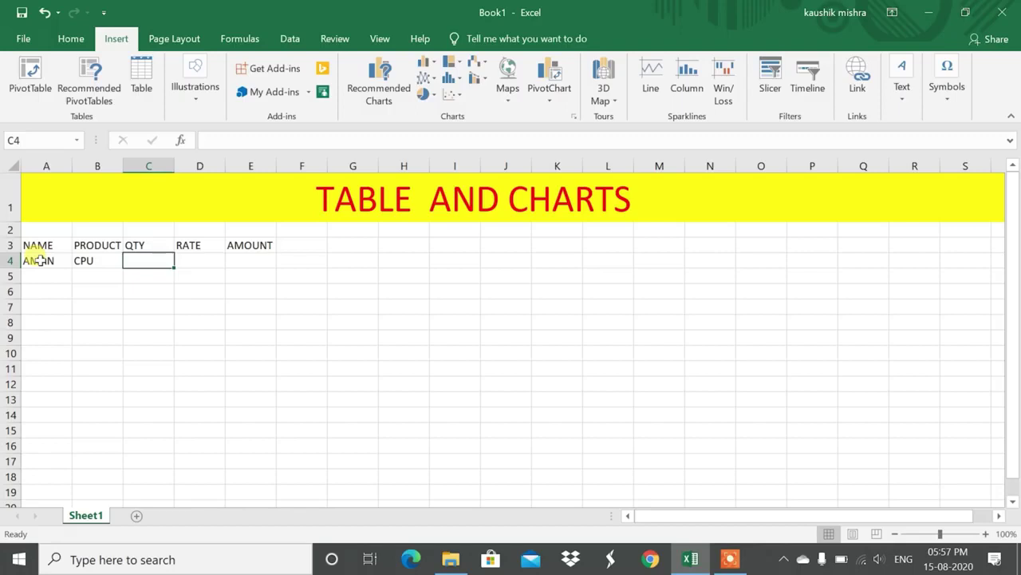
Complete row 4 with quantity 15, rate 6 and amount 6000.
type("15")
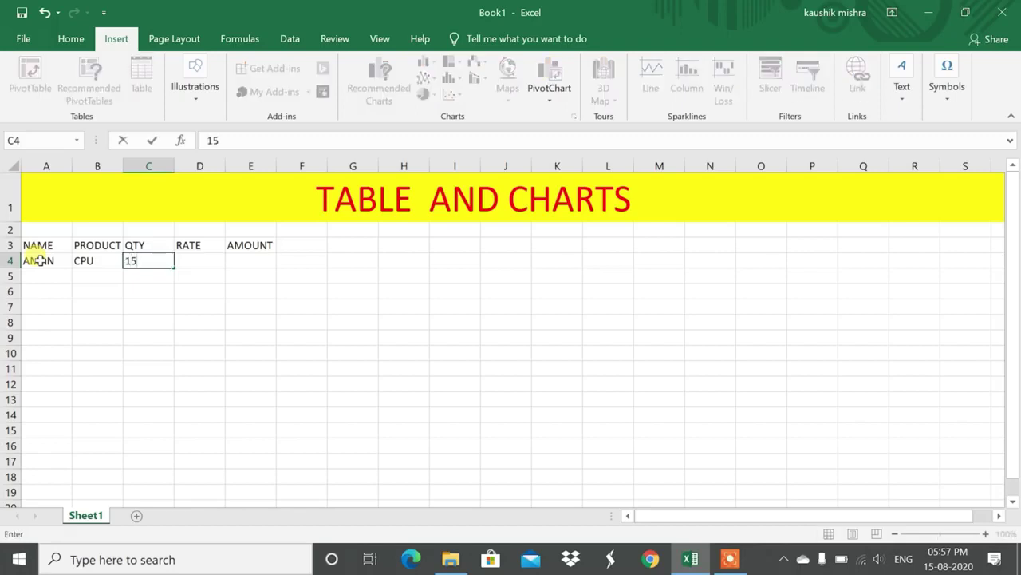
key("Tab")
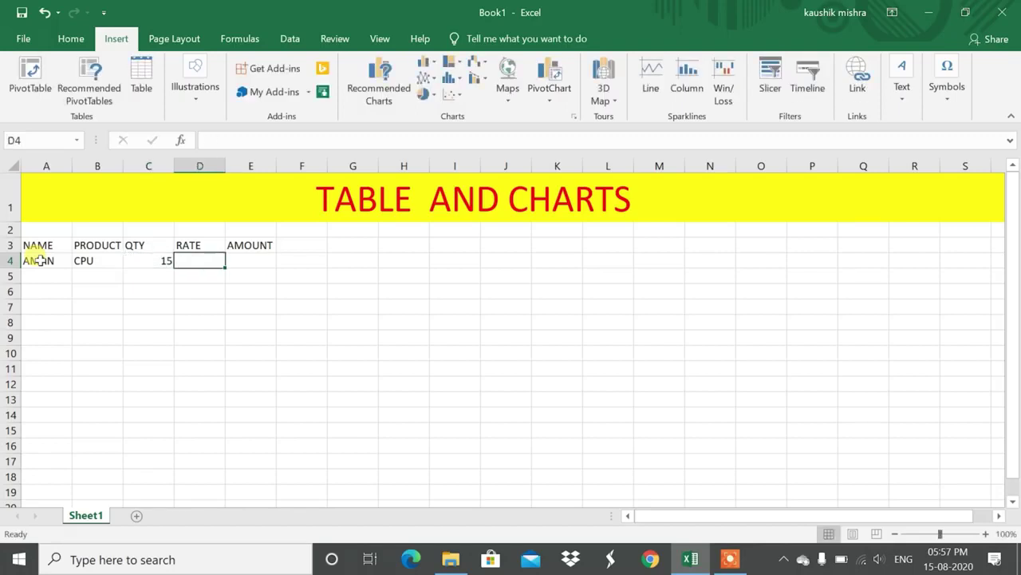
type("6")
key("Tab")
key("Tab")
key("shift+Tab")
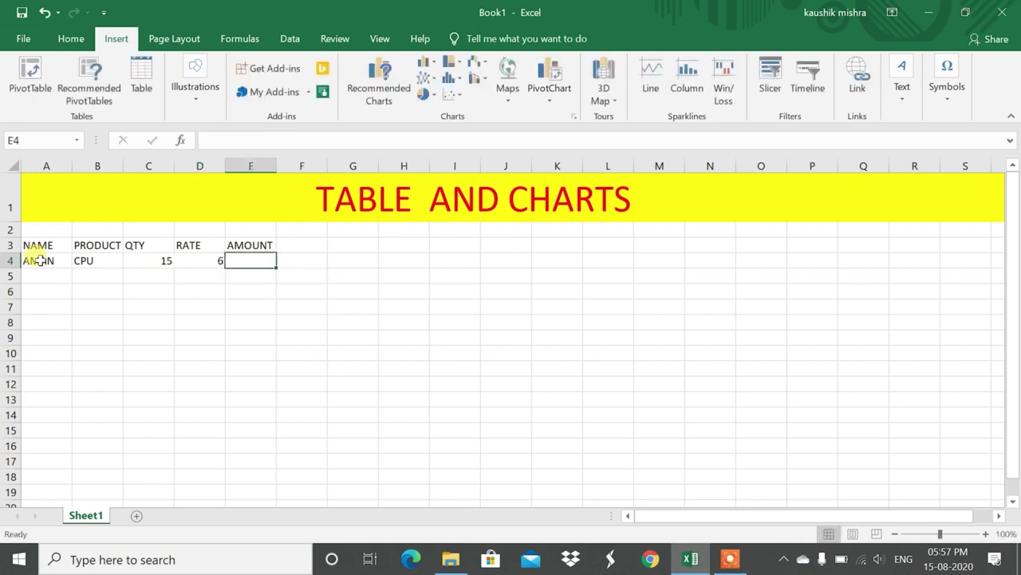
type("600")
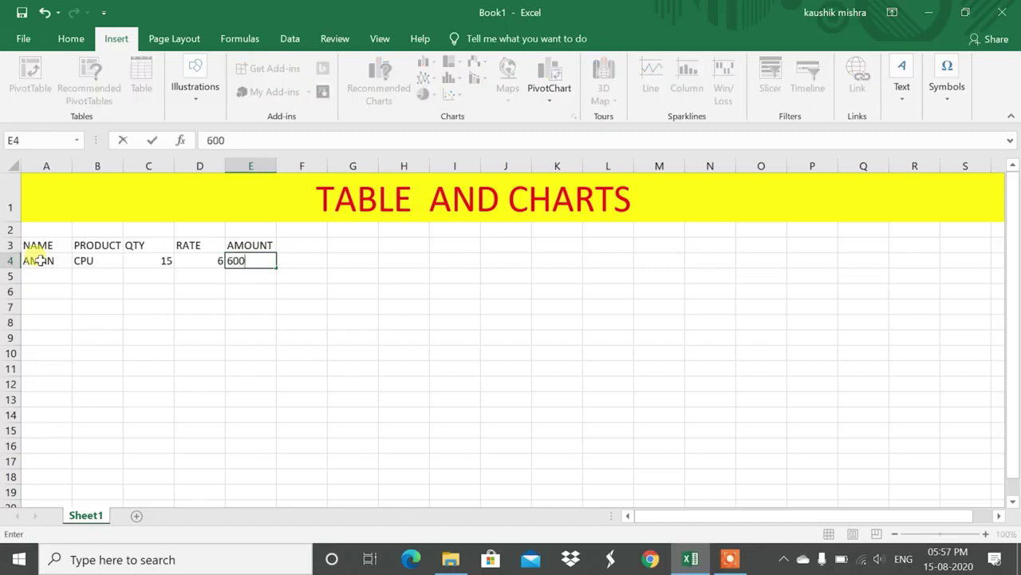
type("0")
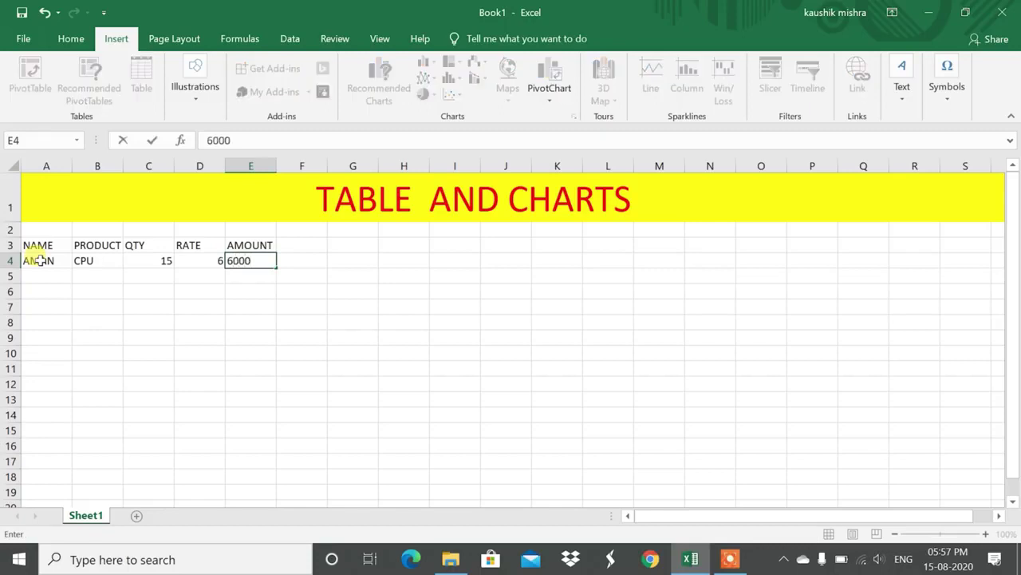
left_click(83, 301)
Convert the range A3:E4 into a table that uses its first row as headers.
left_click_drag(33, 244, 267, 258)
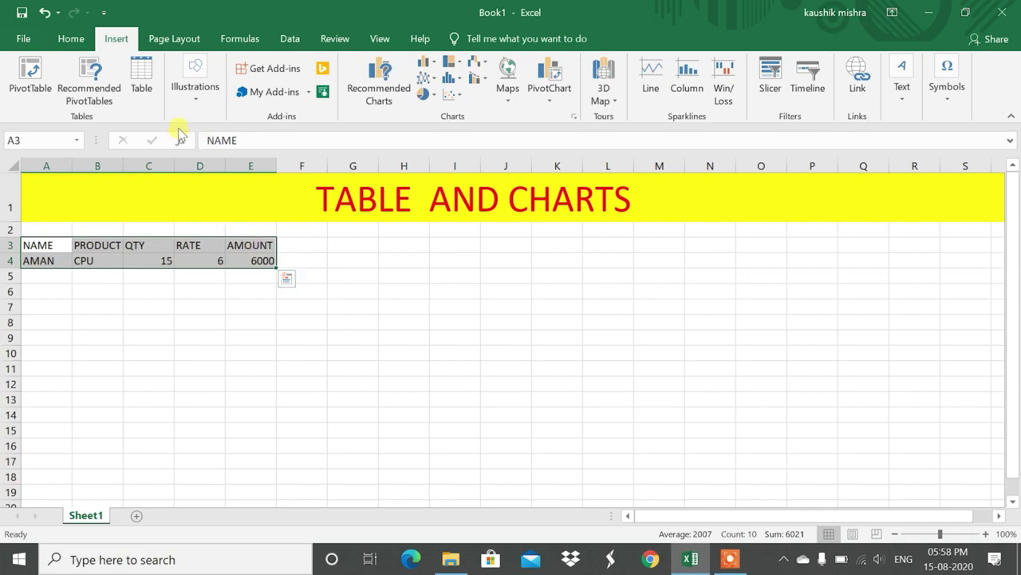
left_click(68, 38)
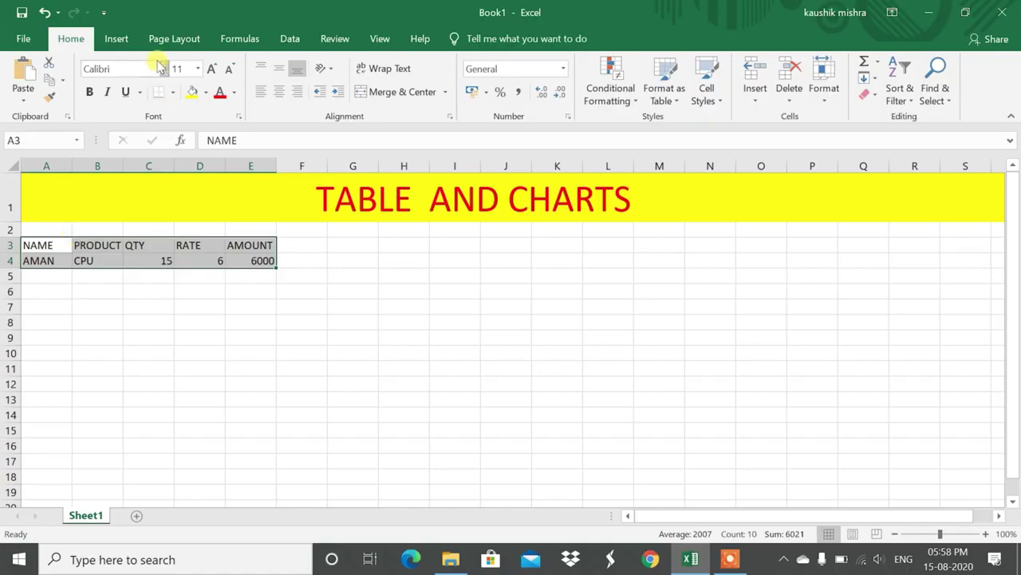
left_click(116, 39)
left_click(143, 90)
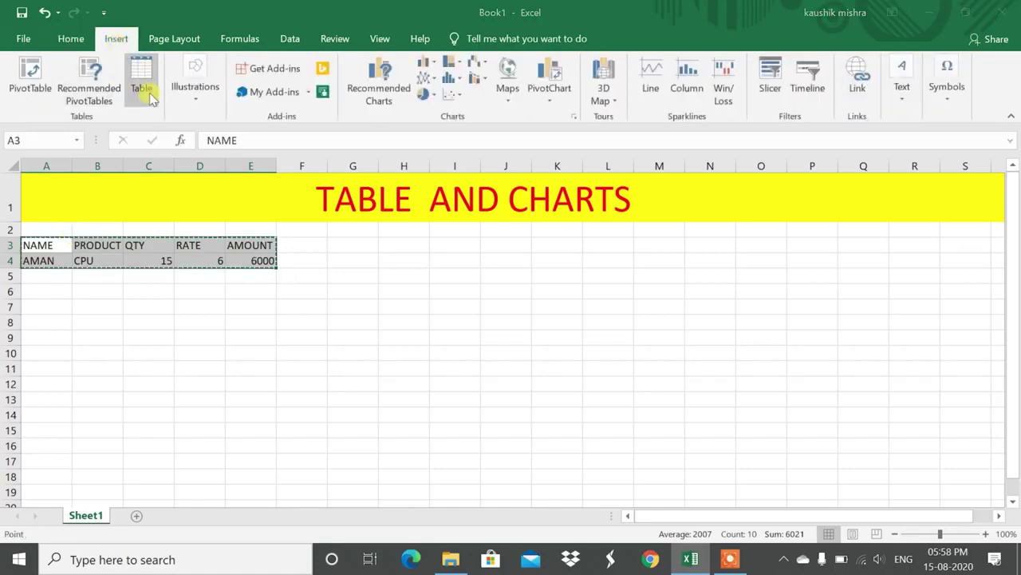
left_click_drag(445, 171, 325, 170)
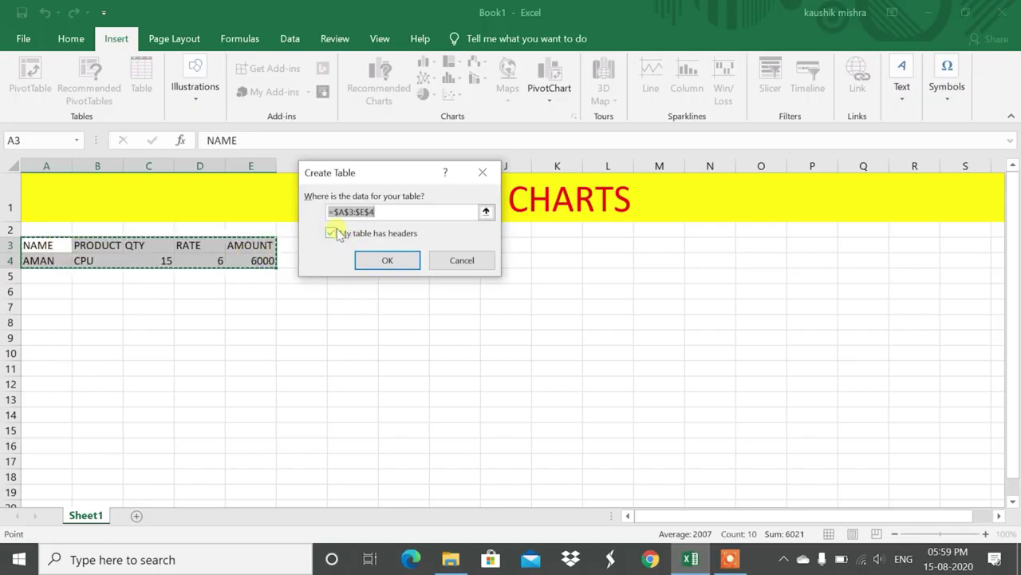
left_click_drag(401, 182, 395, 202)
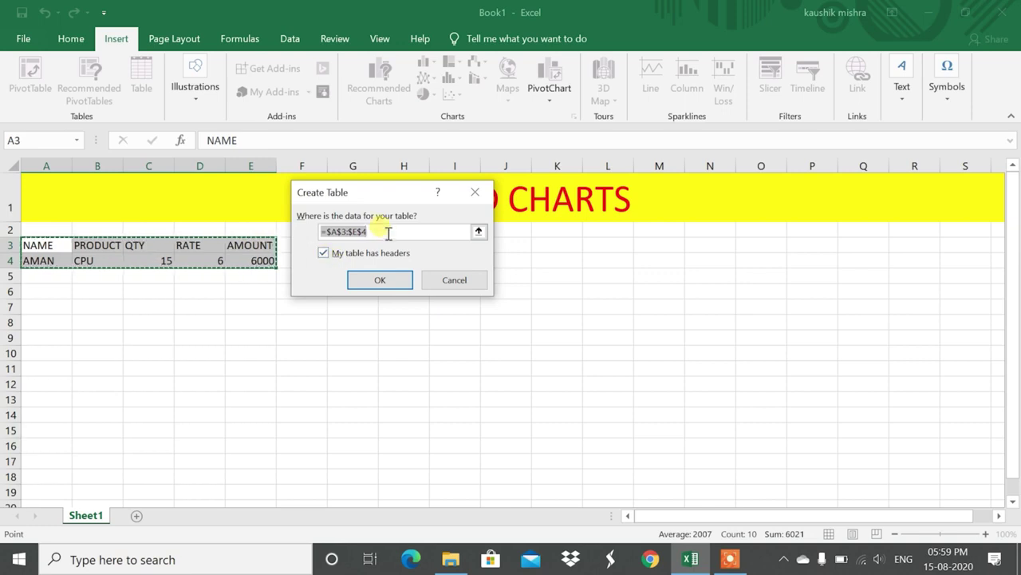
left_click(375, 280)
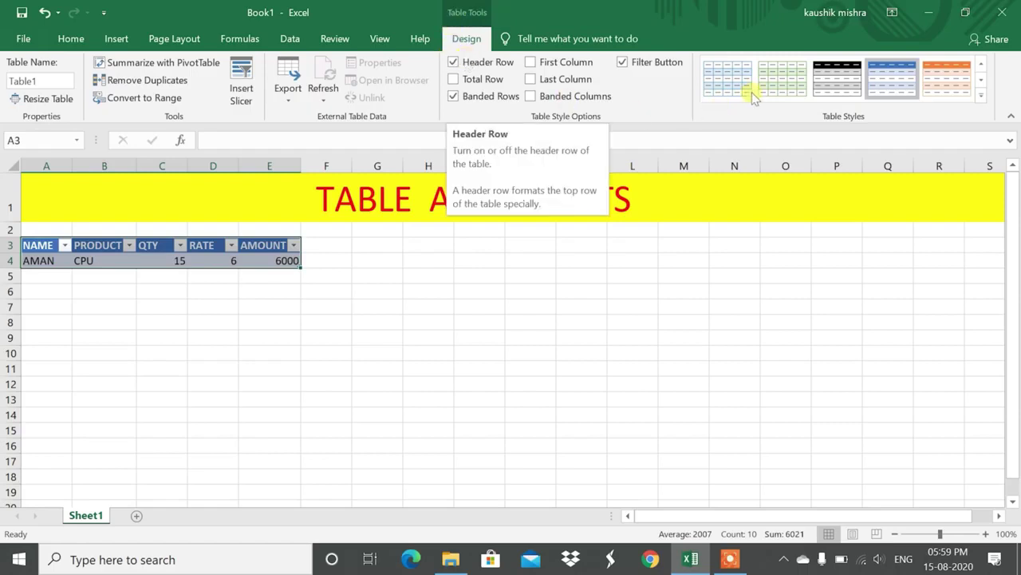
Apply the light table style with a solid orange header row to the table.
left_click(980, 95)
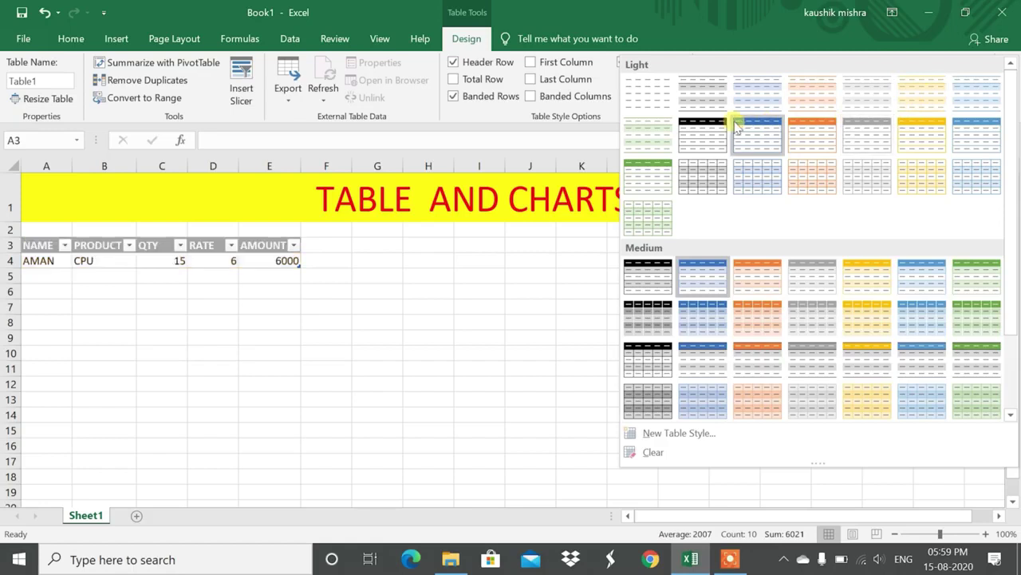
left_click(802, 130)
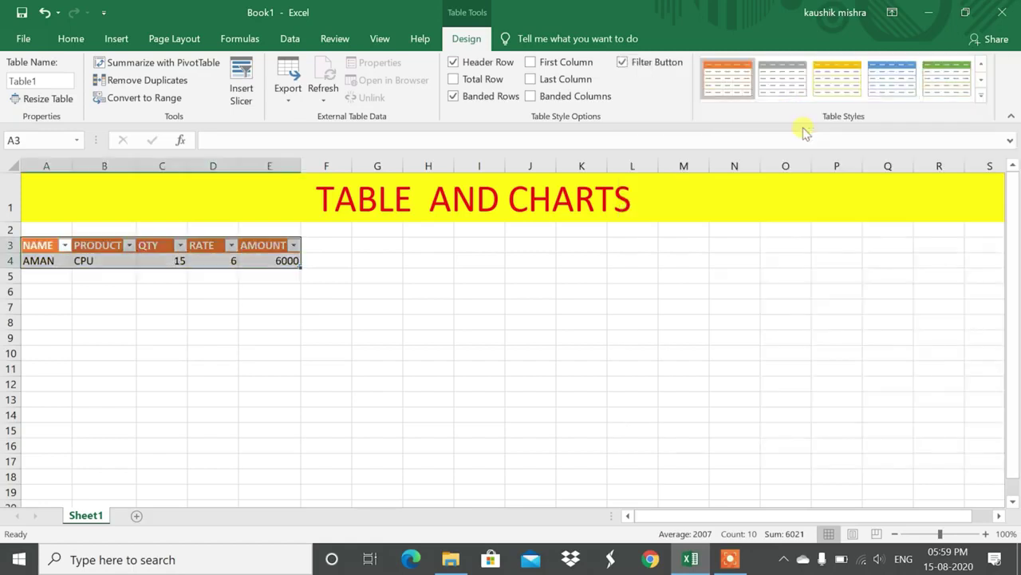
left_click(126, 315)
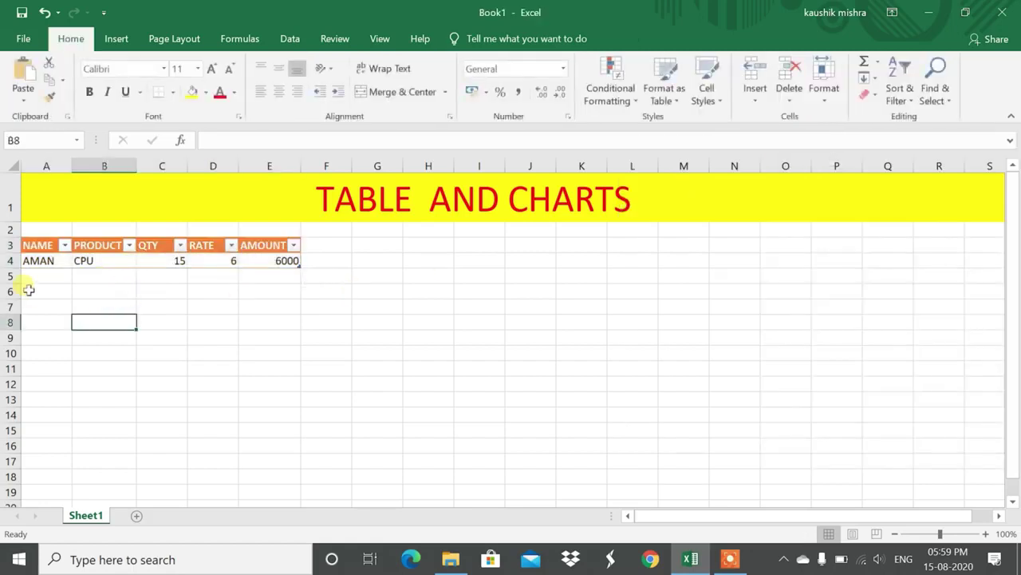
Try the First Column, Last Column and Banded Columns style options on the table, switching each back off.
left_click(121, 259)
left_click(466, 38)
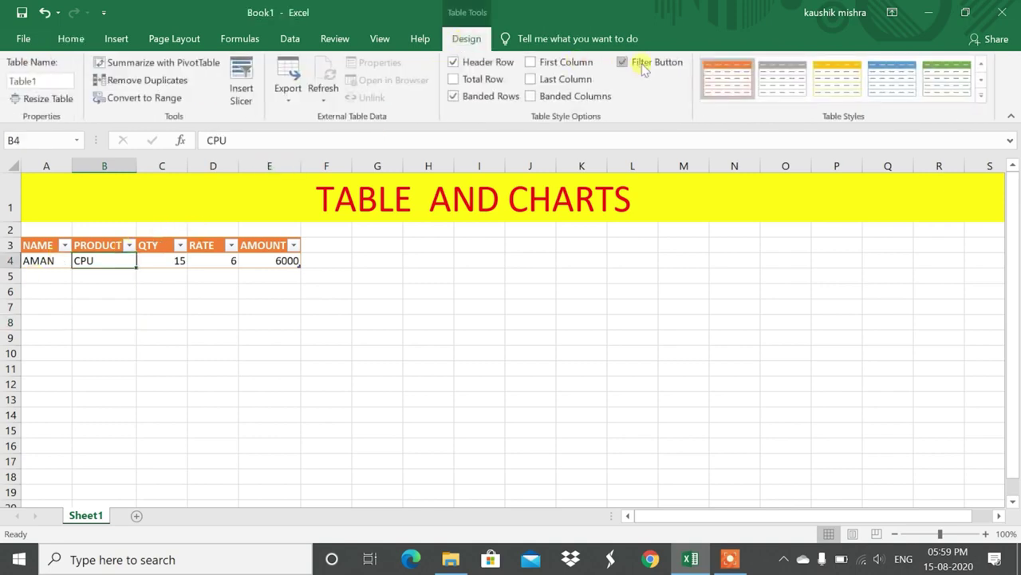
left_click(532, 64)
left_click(531, 63)
left_click(534, 79)
left_click(535, 80)
left_click(532, 96)
left_click(532, 80)
left_click(531, 64)
left_click(532, 96)
left_click(531, 79)
left_click(532, 63)
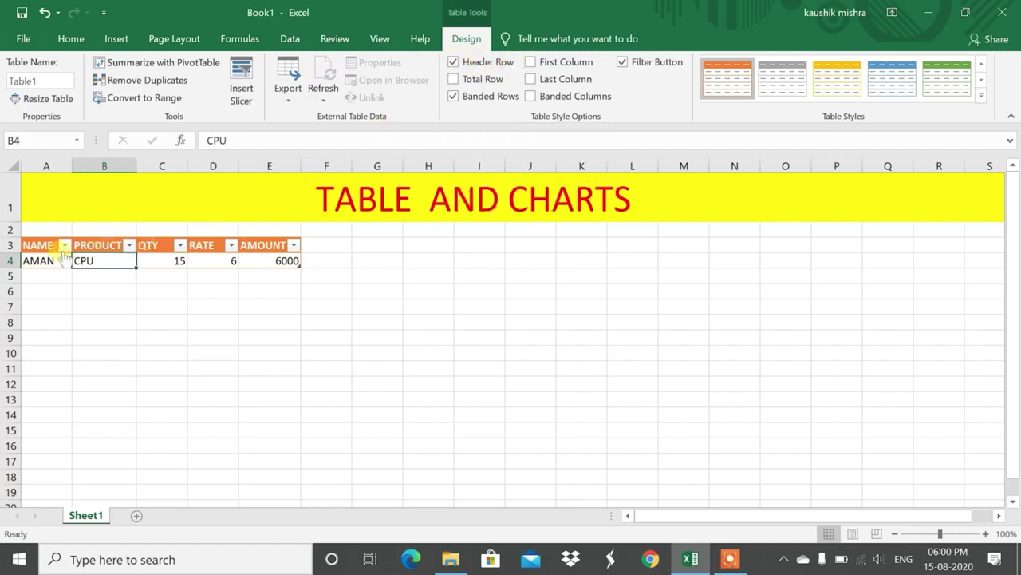
Try toggling the table's Header Row, Total Row and Banded Rows options, restoring each to its original setting.
left_click(453, 63)
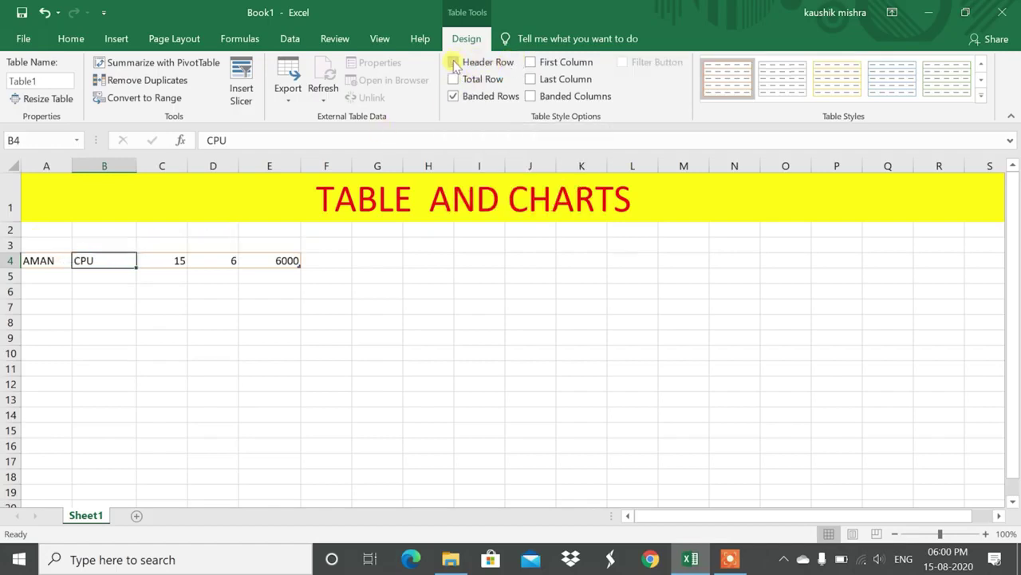
left_click(453, 63)
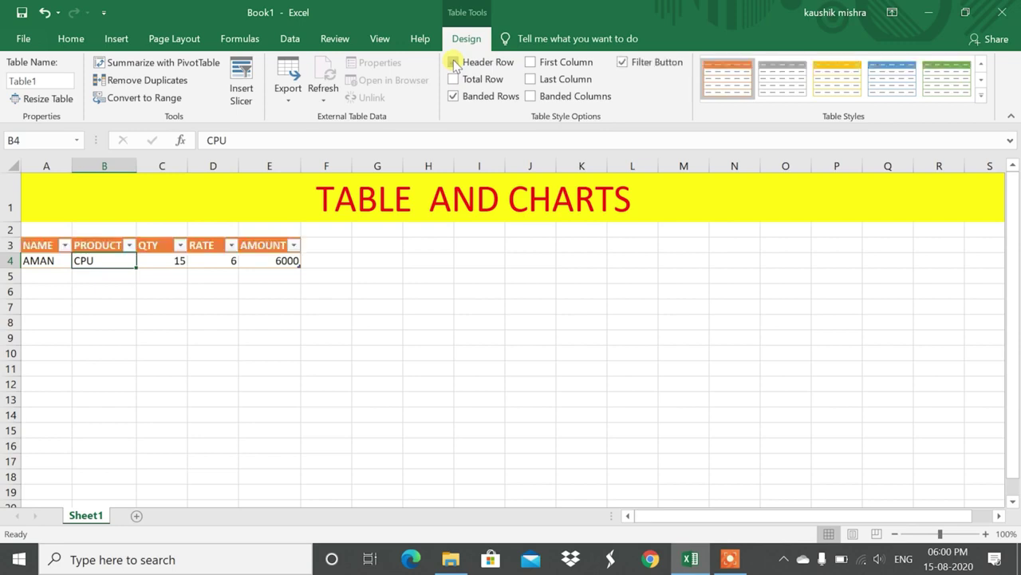
left_click(453, 80)
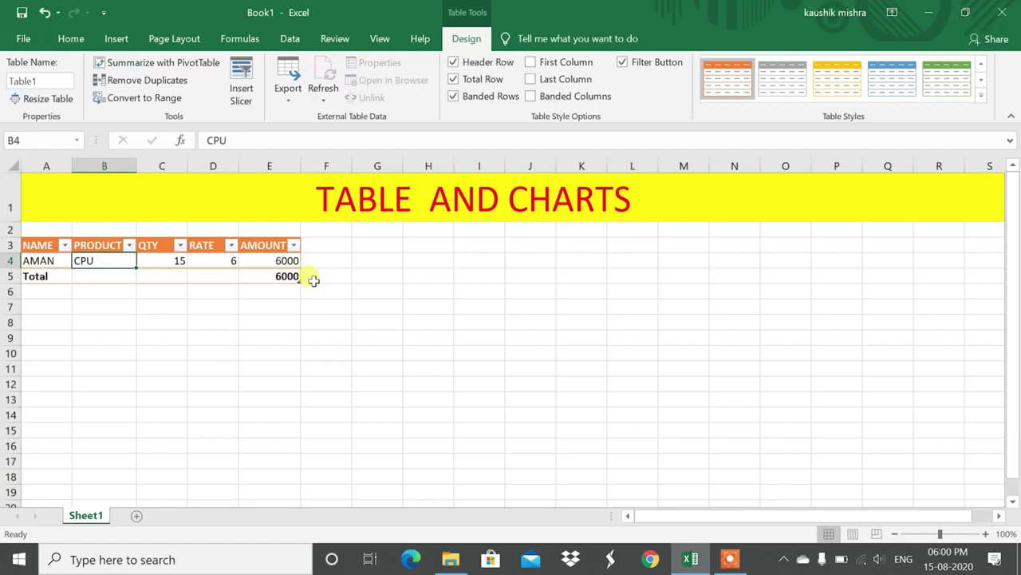
left_click(454, 79)
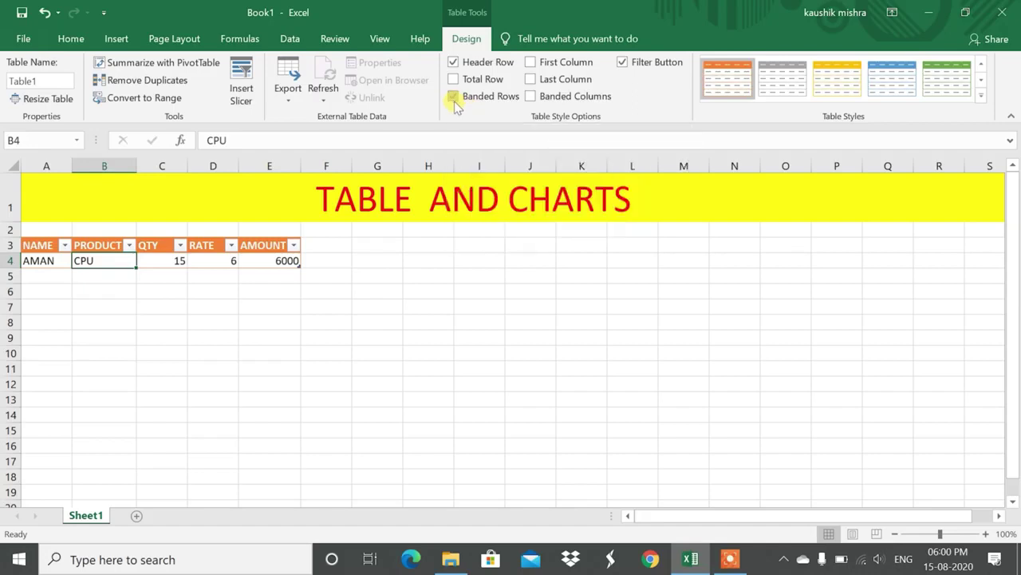
left_click(454, 97)
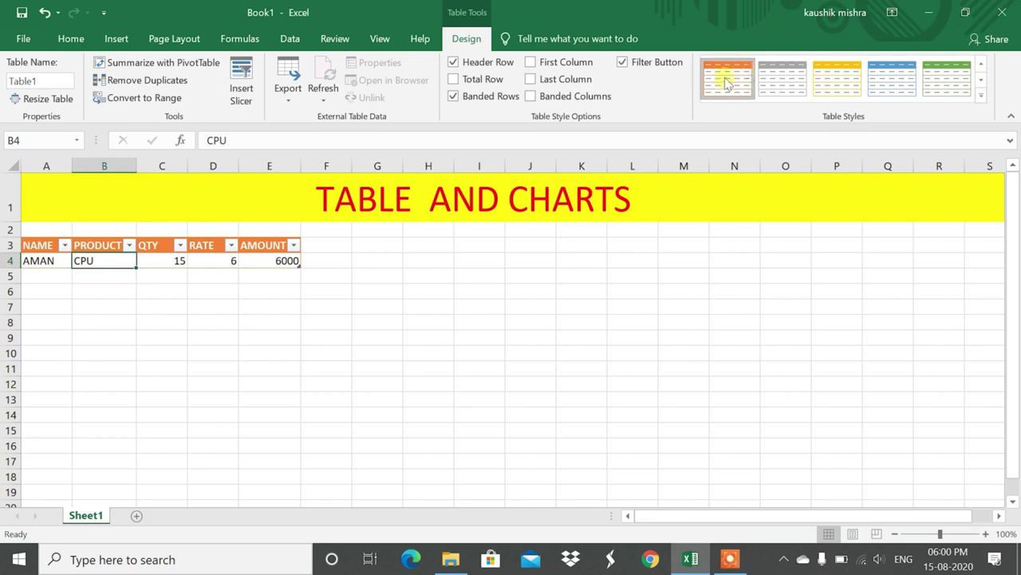
Switch the table's Banded Rows option off and back on, and check the table's name.
left_click(458, 96)
left_click(458, 97)
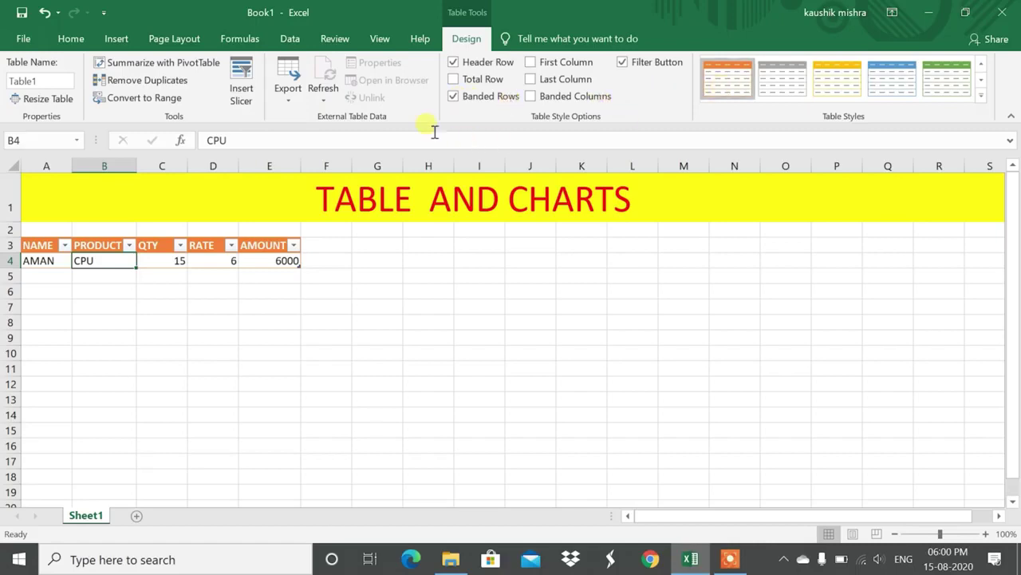
left_click(40, 81)
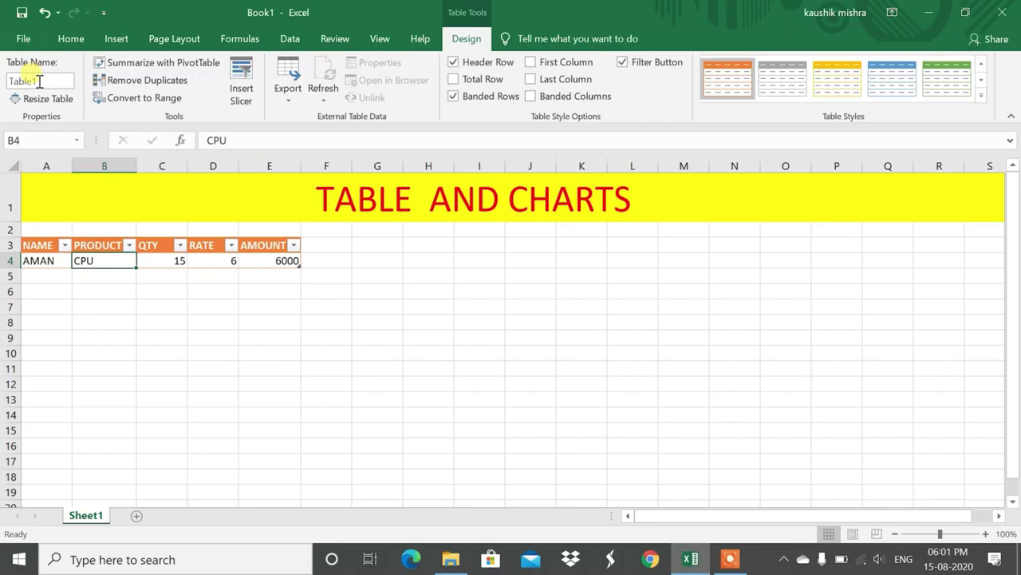
Add a record in row 5 directly below the table with a person's name, product MOUSE, QTY 500 and RATE 100.
left_click(113, 38)
left_click(46, 274)
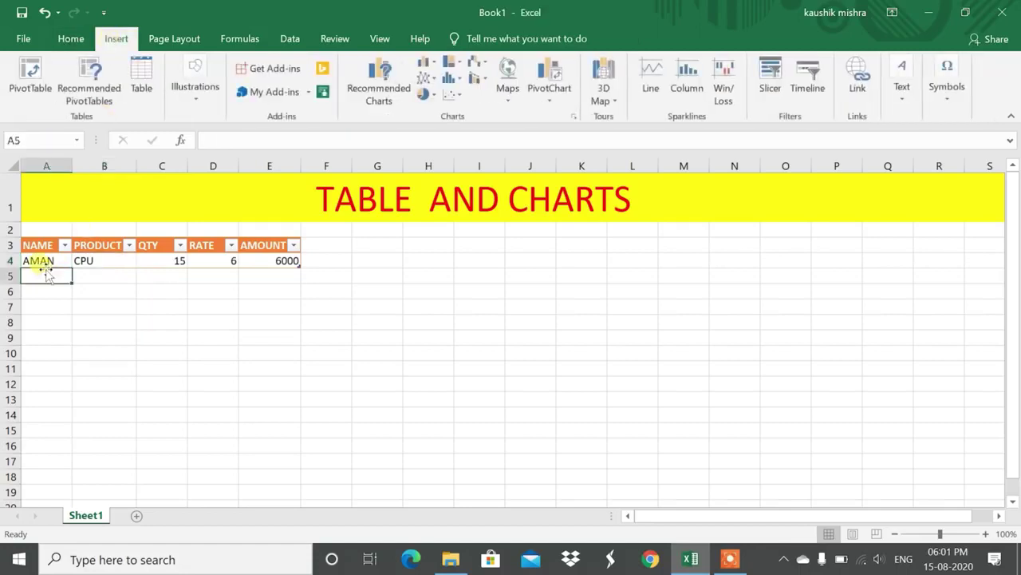
type("RAJ")
key("Tab")
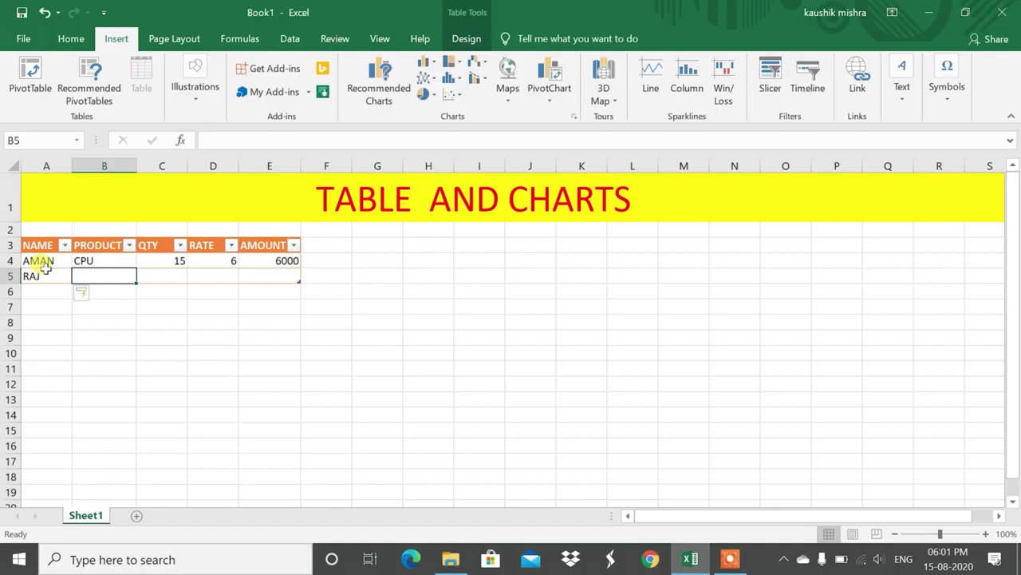
type("MOUSE")
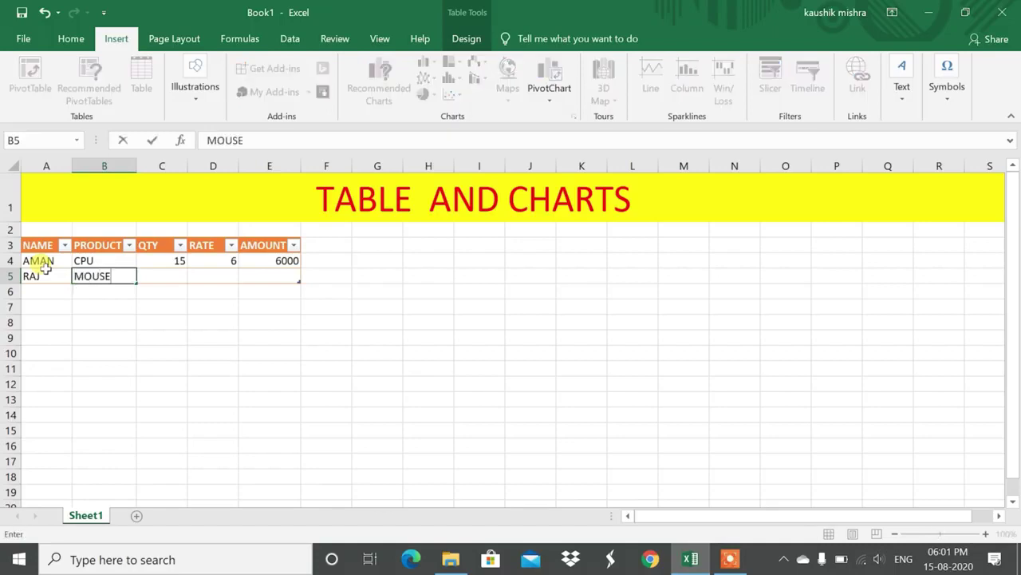
key("Tab")
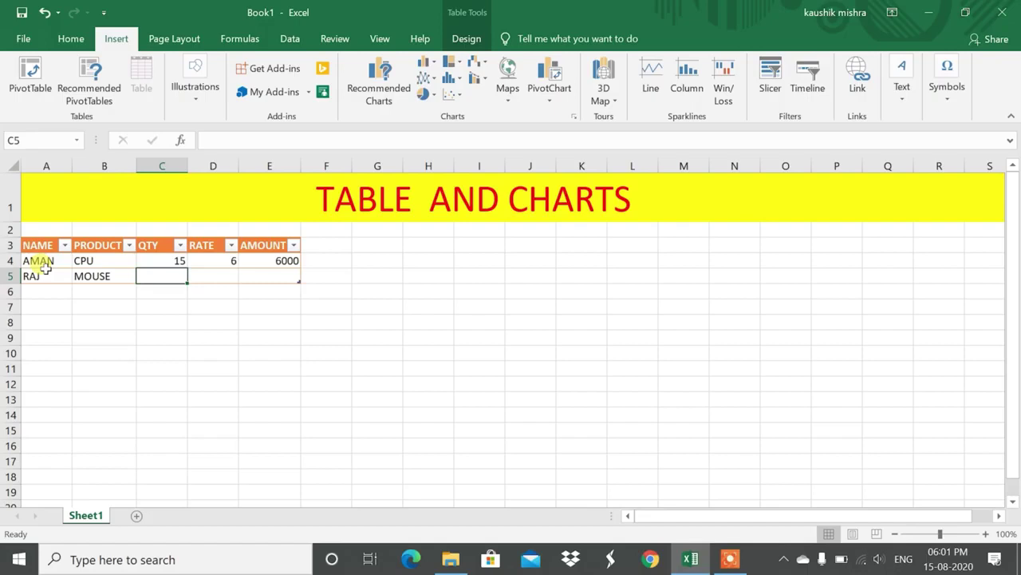
type("500")
key("Tab")
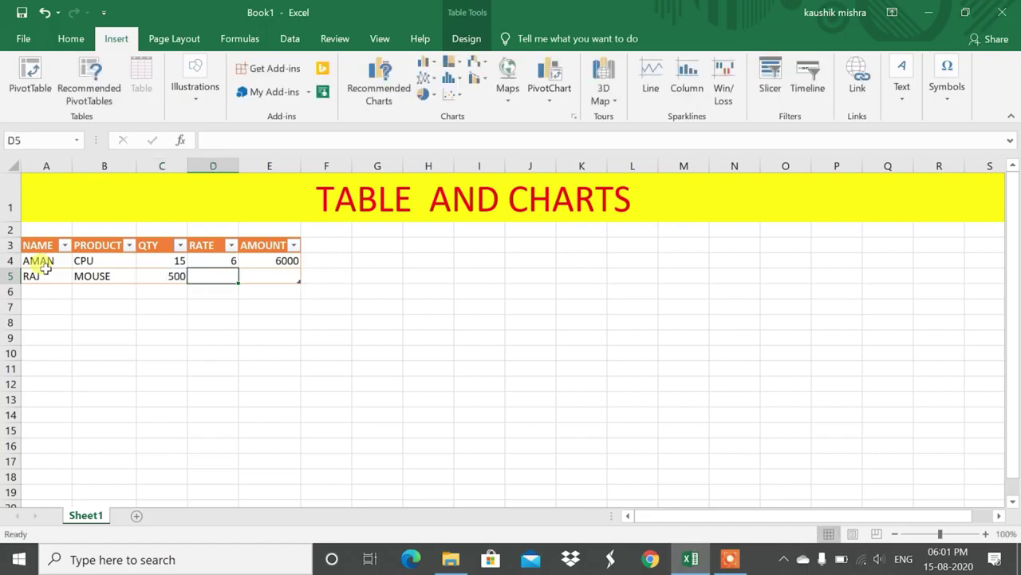
type("100")
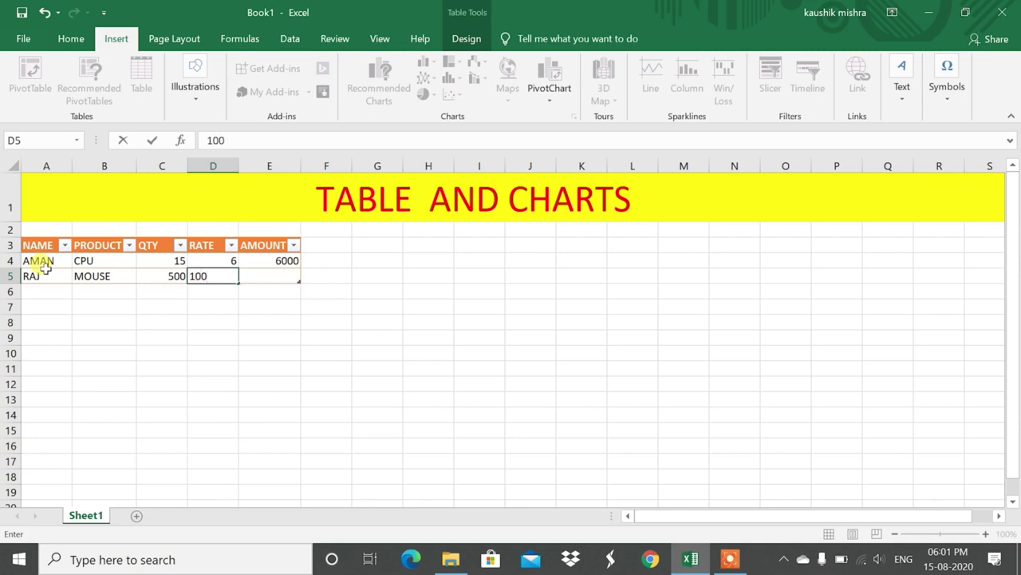
key("Tab")
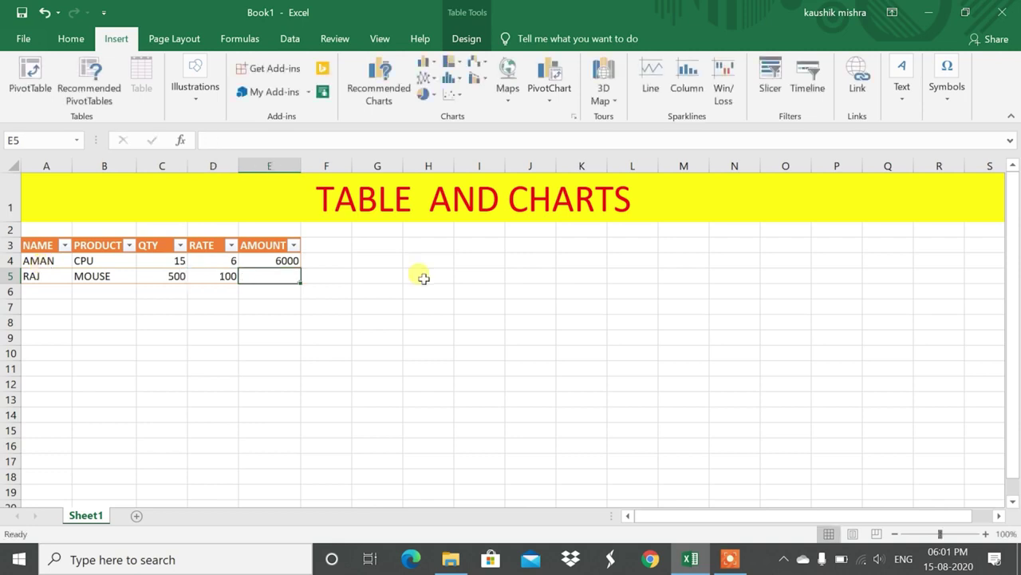
Clear the AMOUNT value of the CPU record in cell E4.
left_click(267, 261)
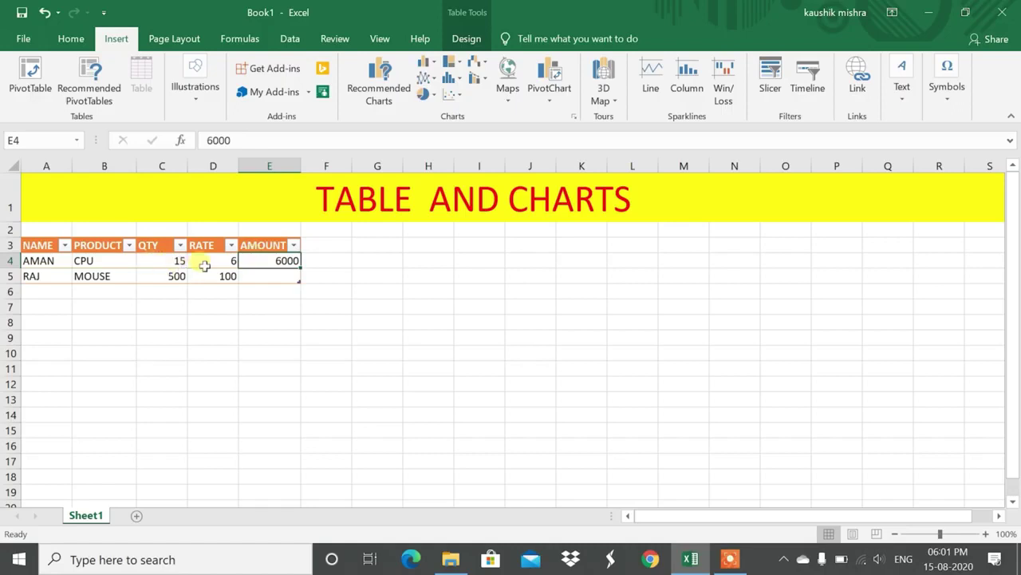
double_click(271, 260)
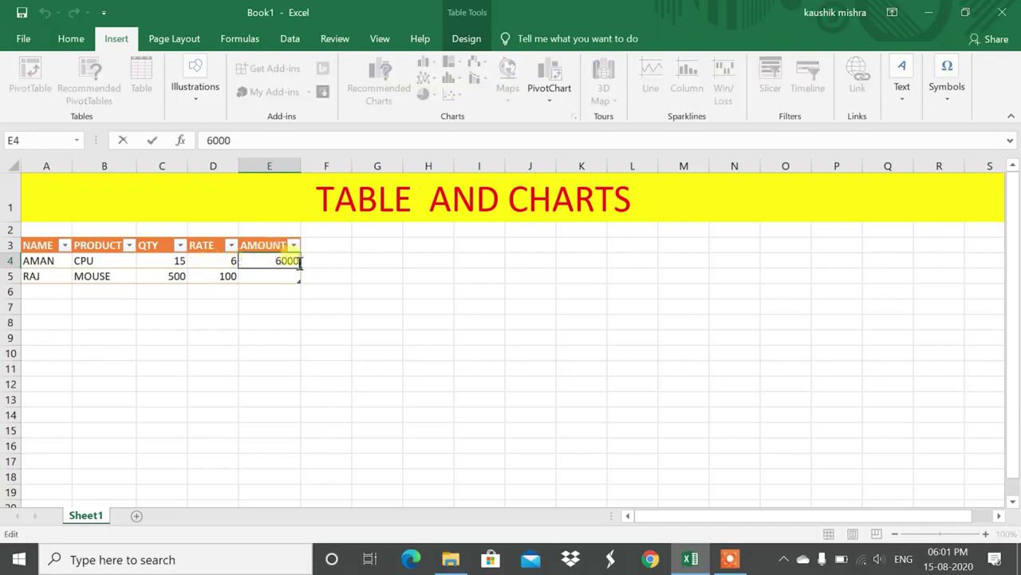
key("BackSpace")
key("BackSpace")
key("BackSpace")
key("BackSpace")
left_click(165, 260)
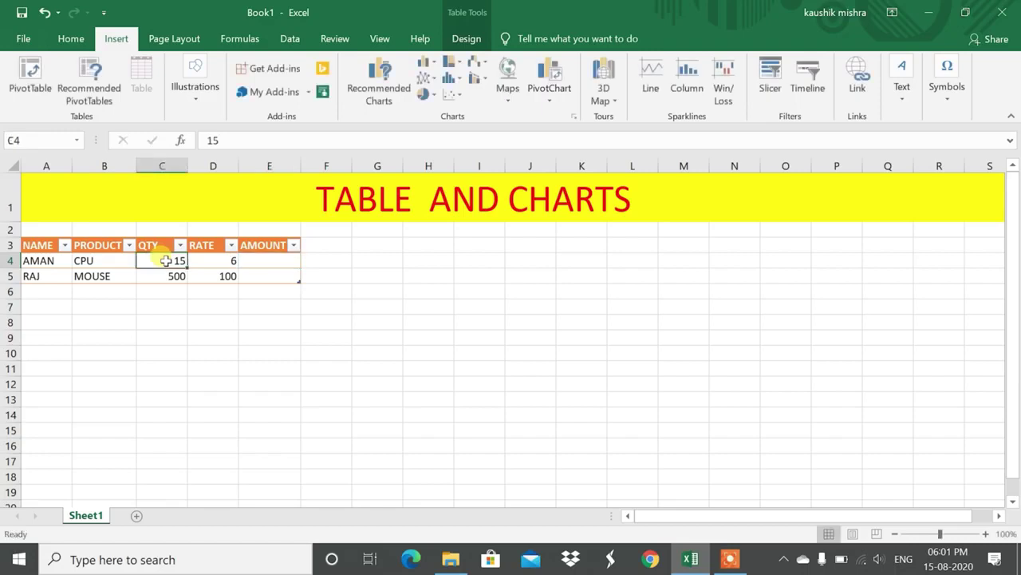
double_click(255, 259)
type("=")
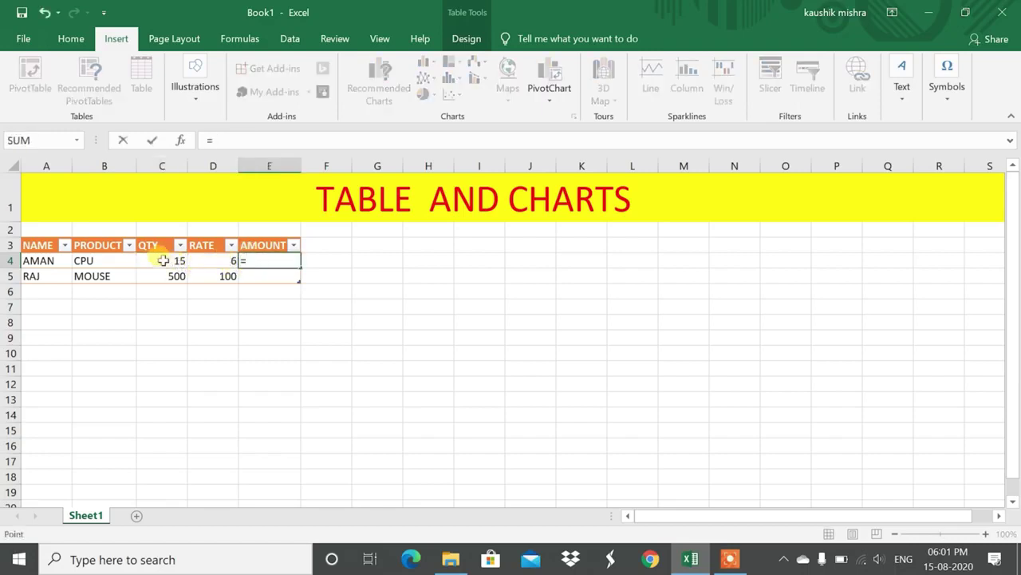
left_click(163, 260)
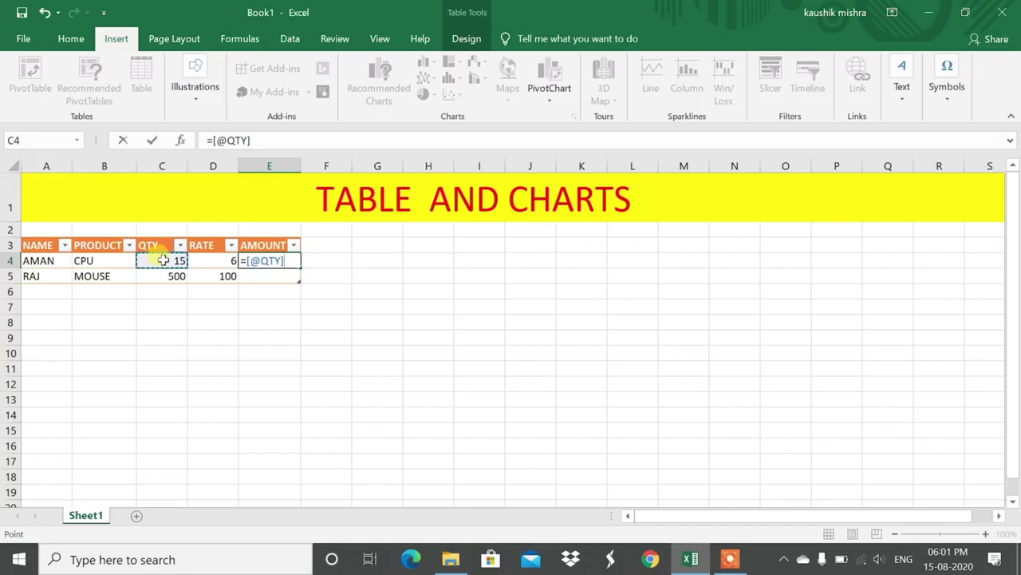
type("*")
left_click(212, 256)
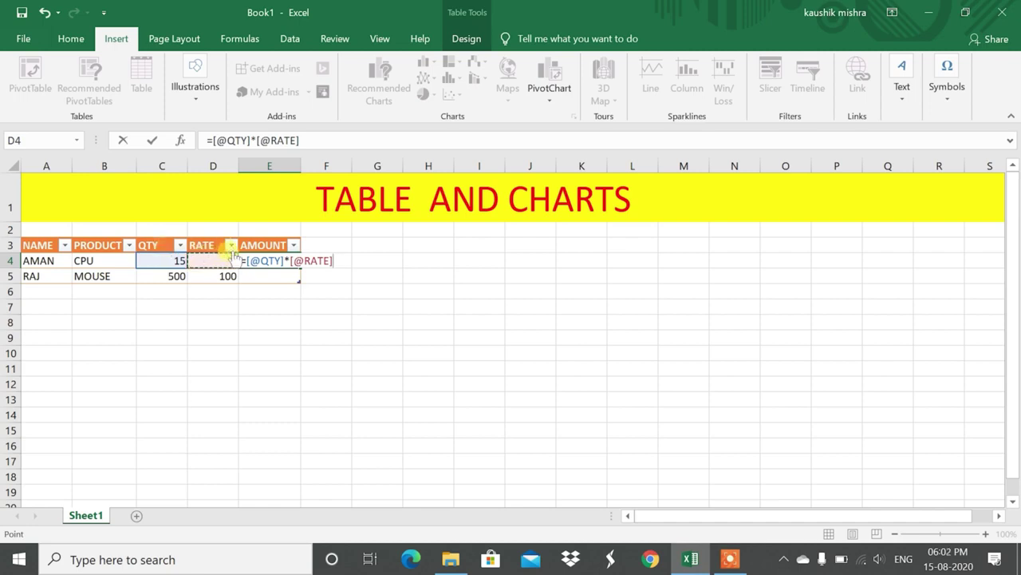
key("Return")
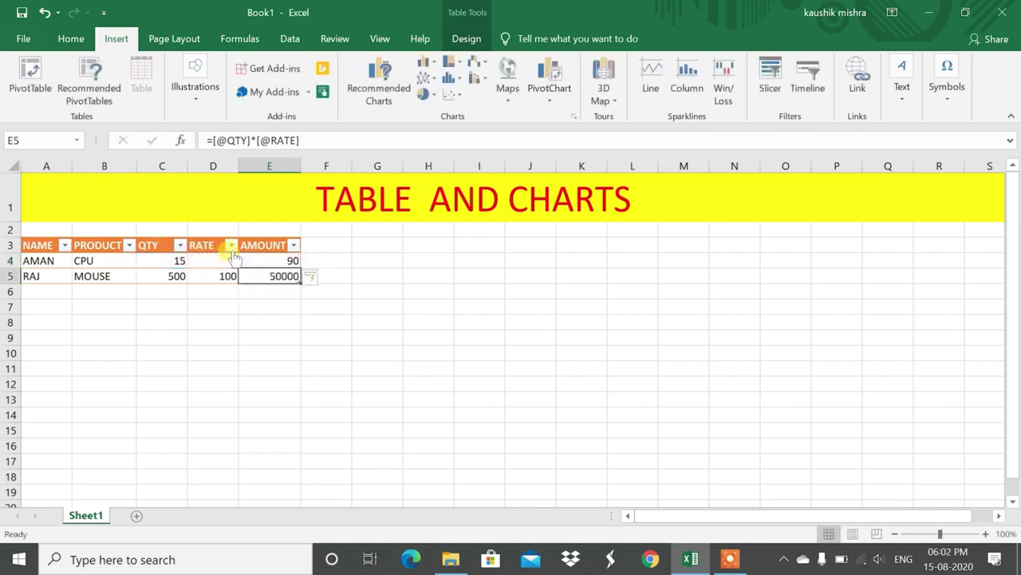
left_click(276, 261)
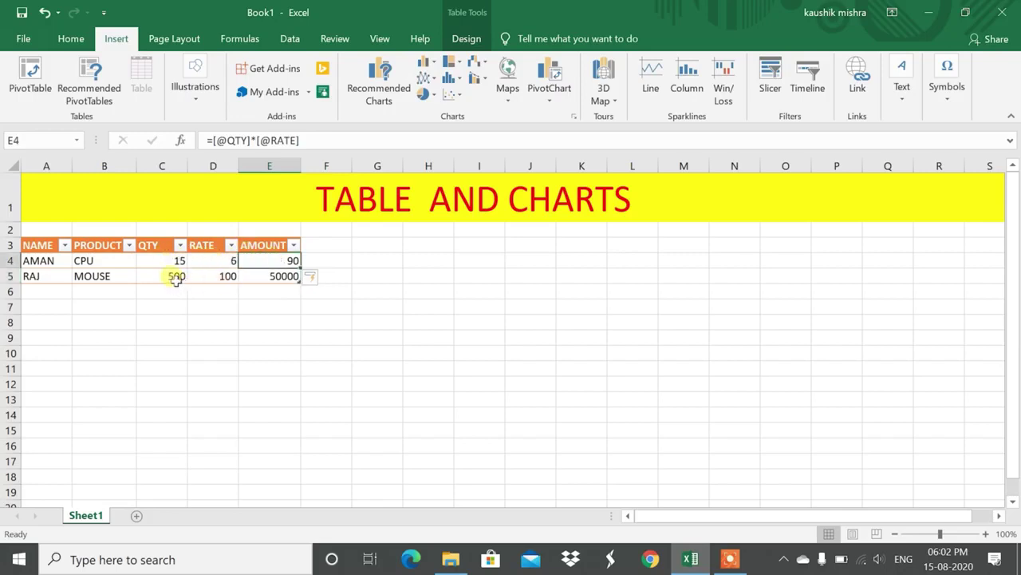
left_click(267, 275)
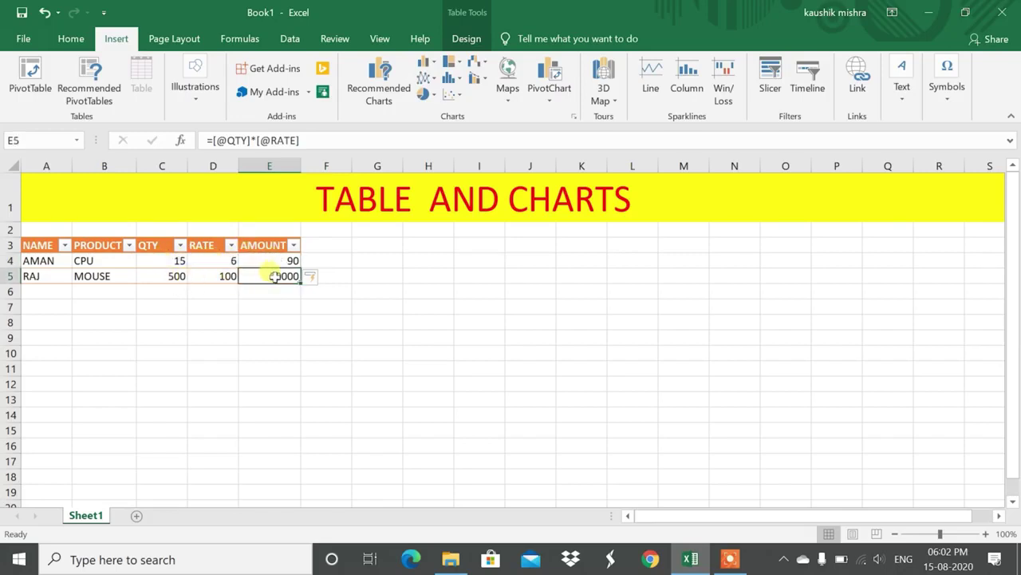
left_click(269, 260)
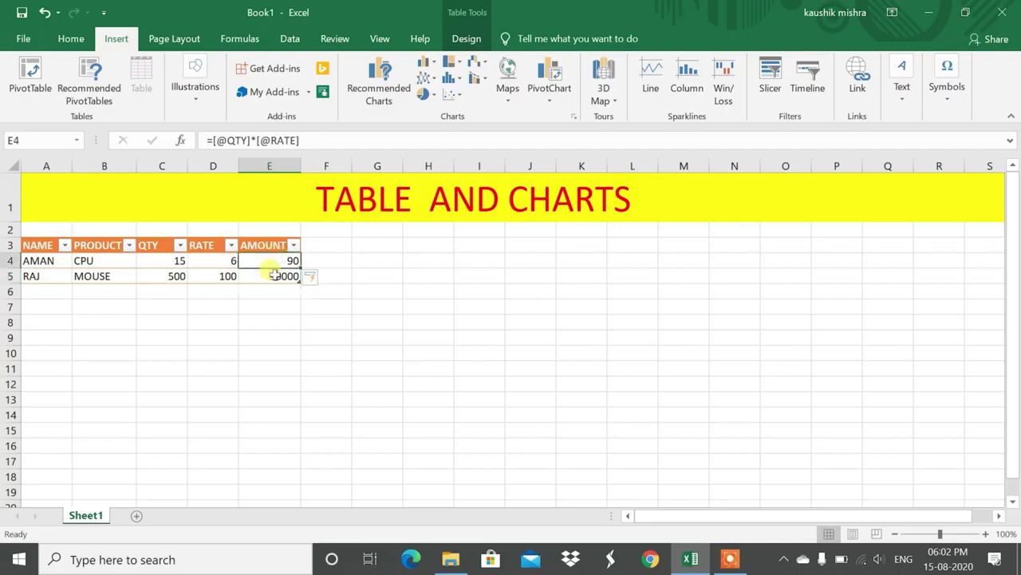
left_click(269, 276)
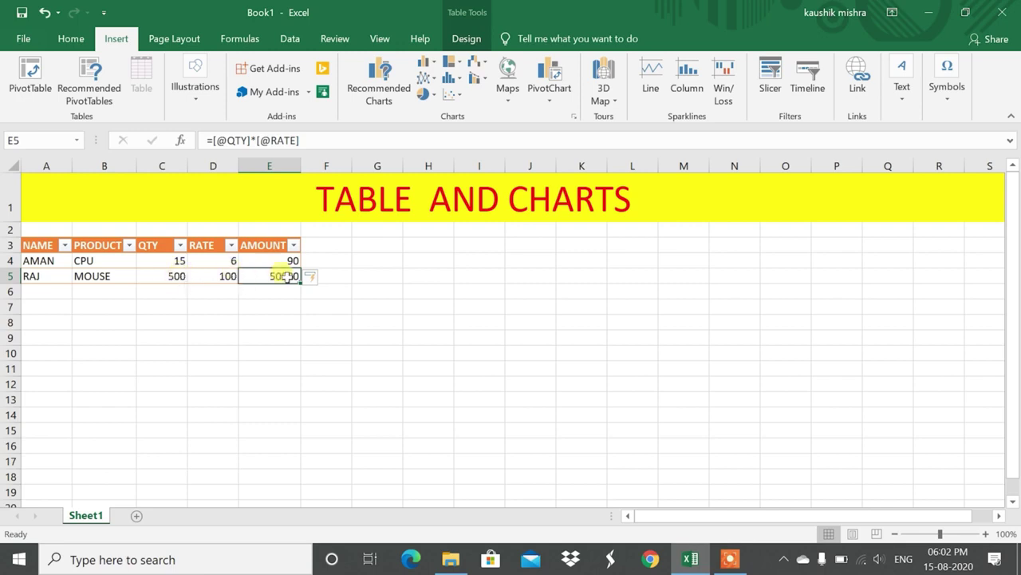
Add a record in row 6 with a person's name, product MONITOR, QTY 300 and RATE 1500.
left_click(50, 288)
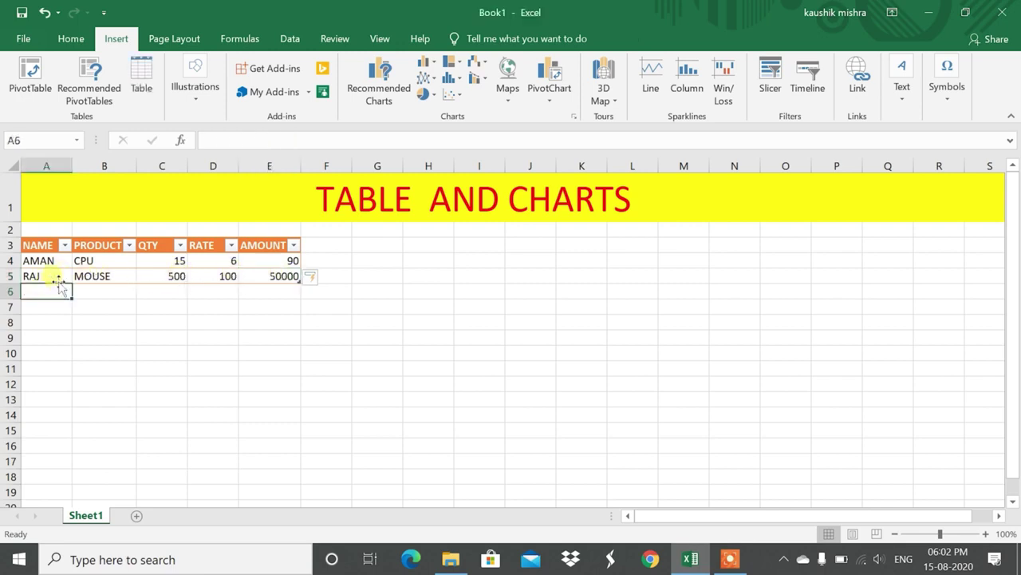
type("ESHA")
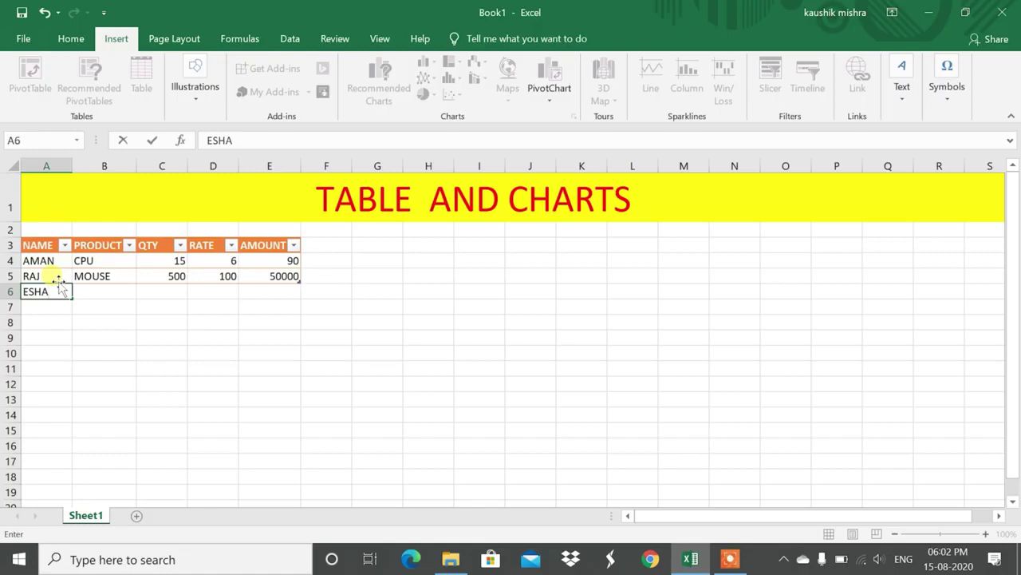
key("Tab")
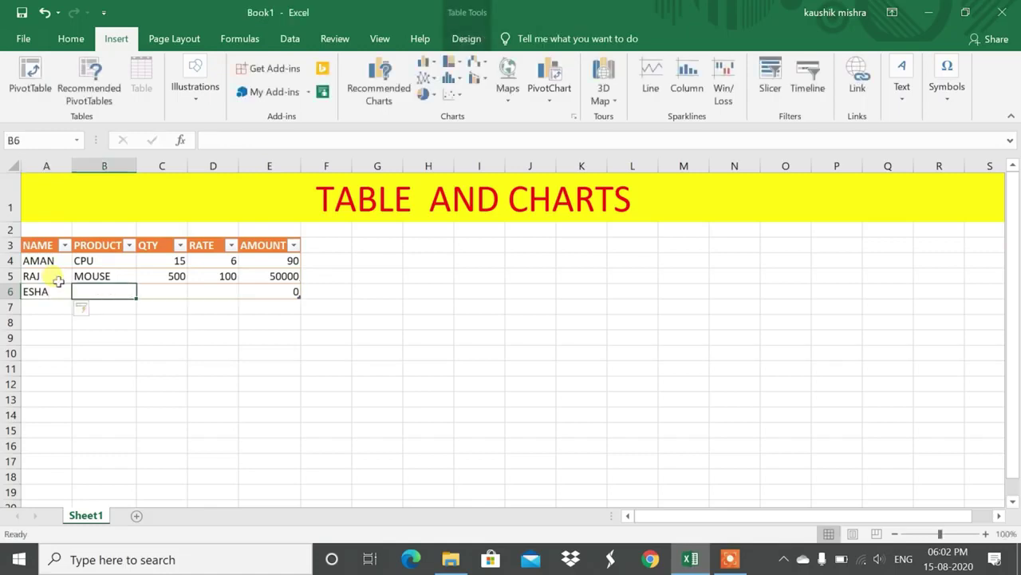
type("MONI")
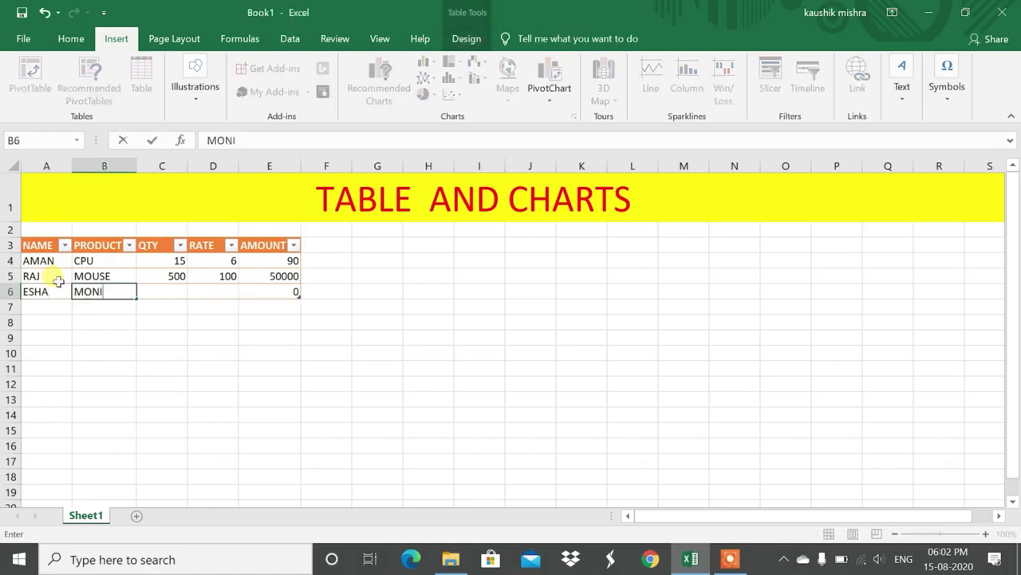
type("TOR")
key("Tab")
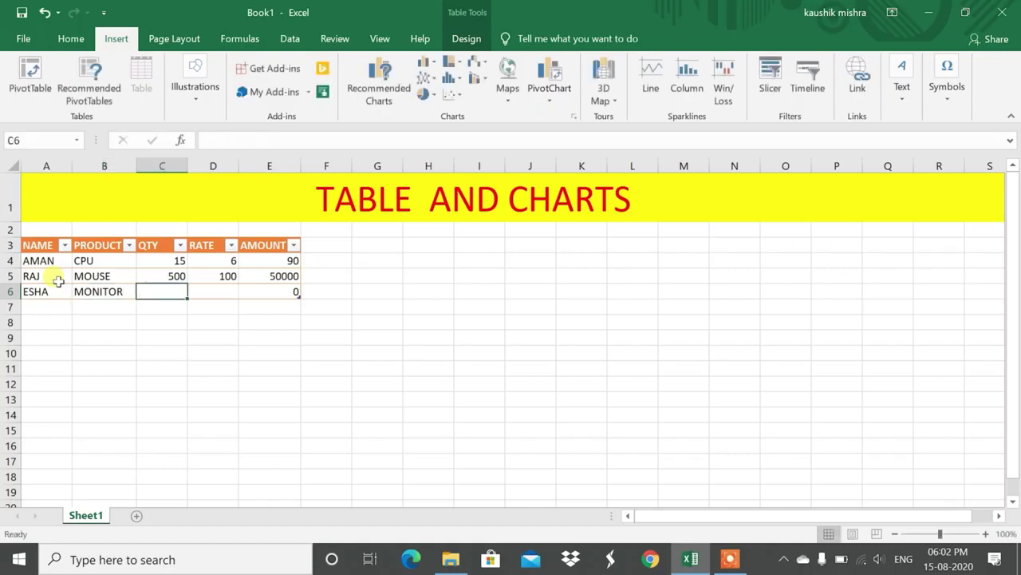
type("300")
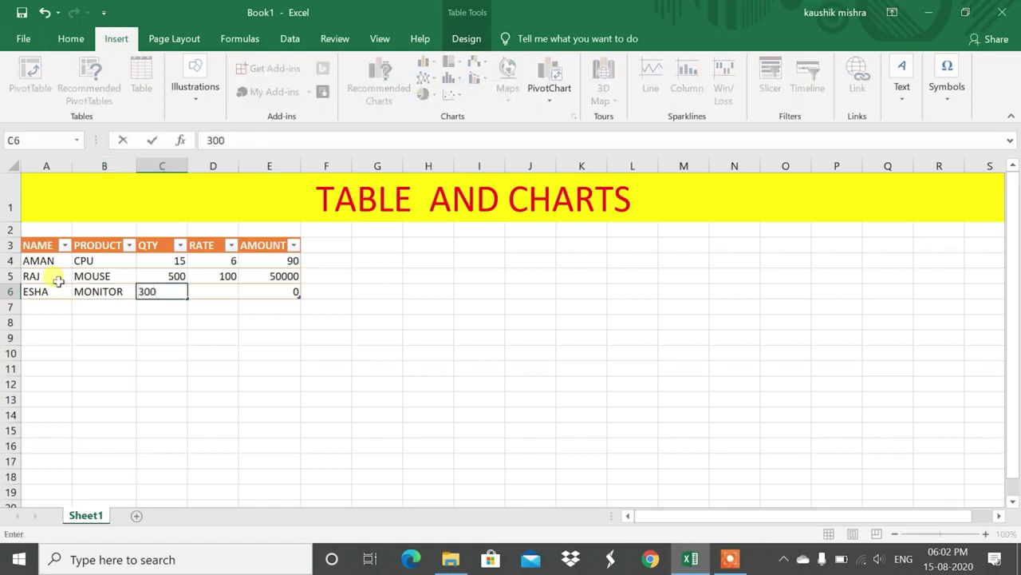
key("Tab")
type("1500")
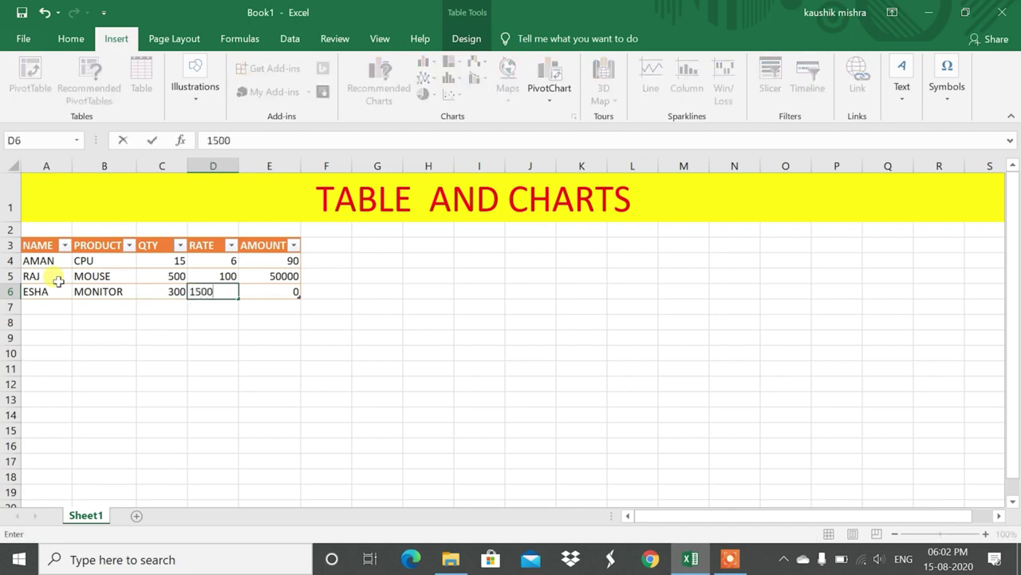
key("Tab")
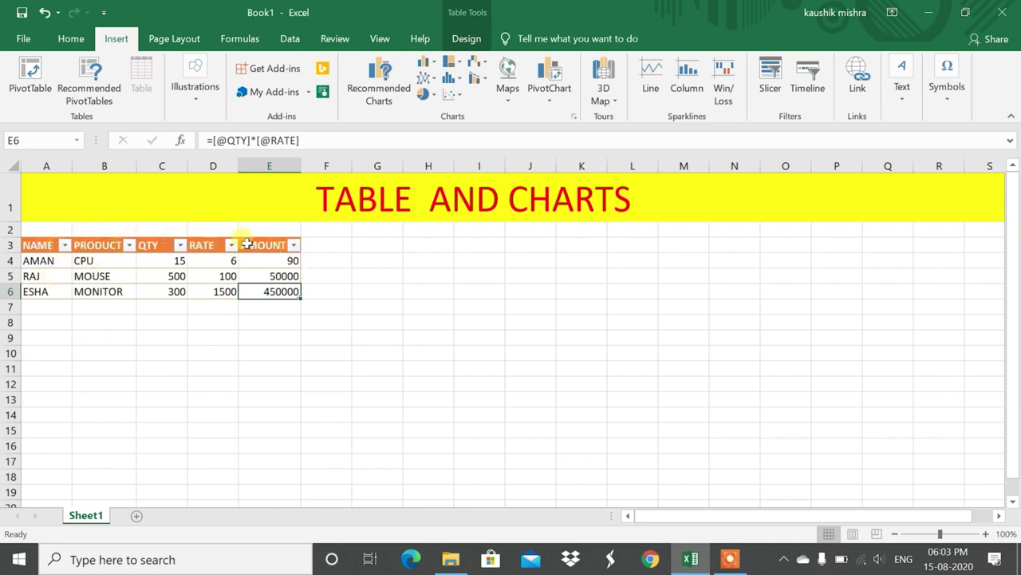
Turn off the table's Filter Button option and select the range A3:E6.
left_click(465, 38)
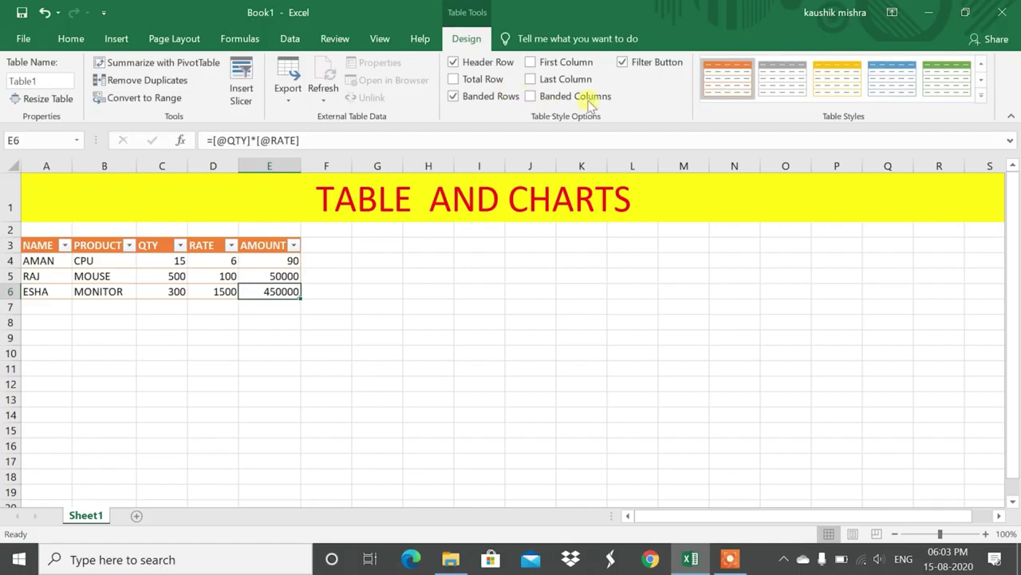
left_click(622, 63)
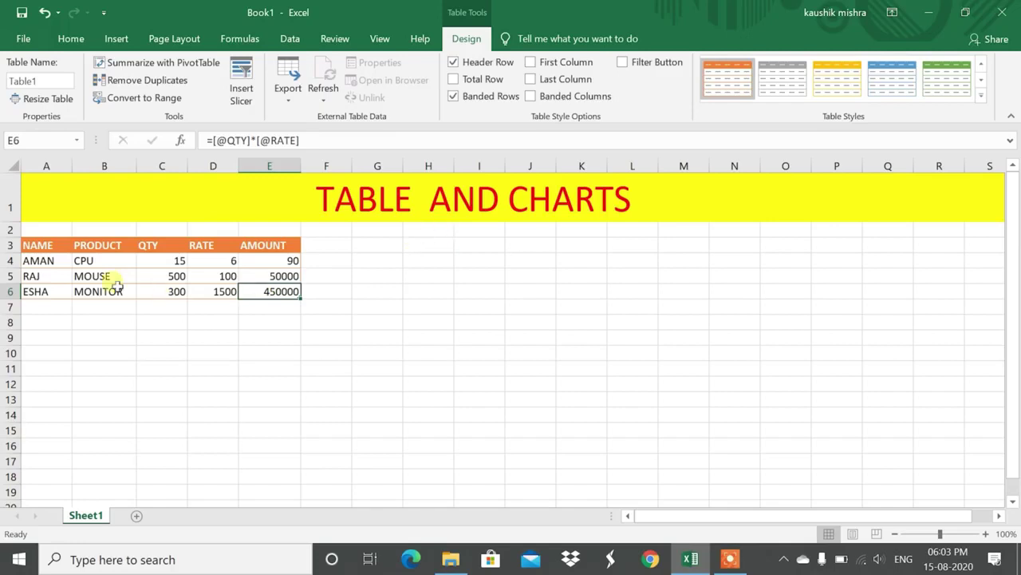
left_click_drag(32, 245, 269, 292)
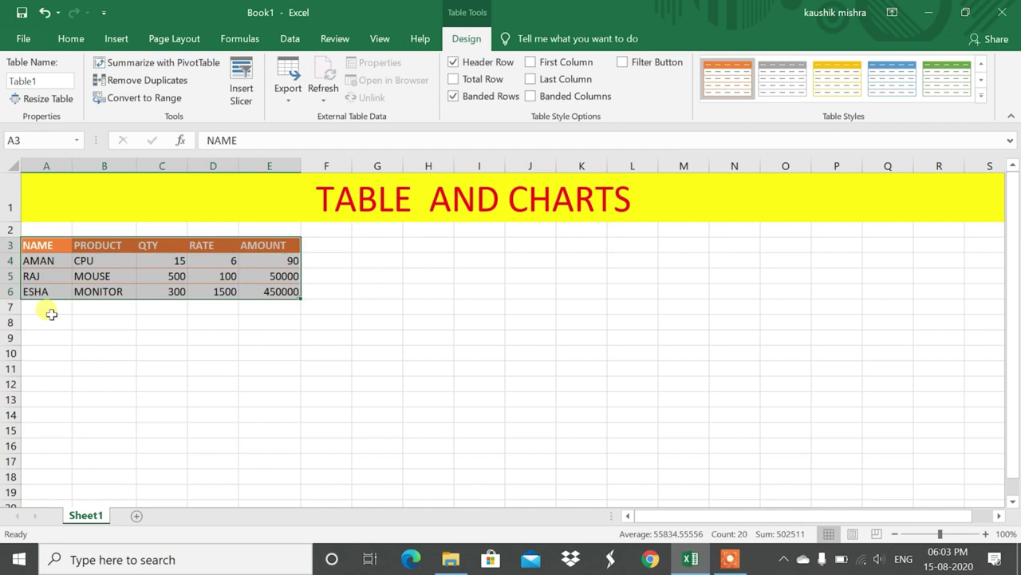
Enter TRT in cell A7 to extend the table by a row, and check the range A3:E7.
left_click(42, 307)
type("TRT")
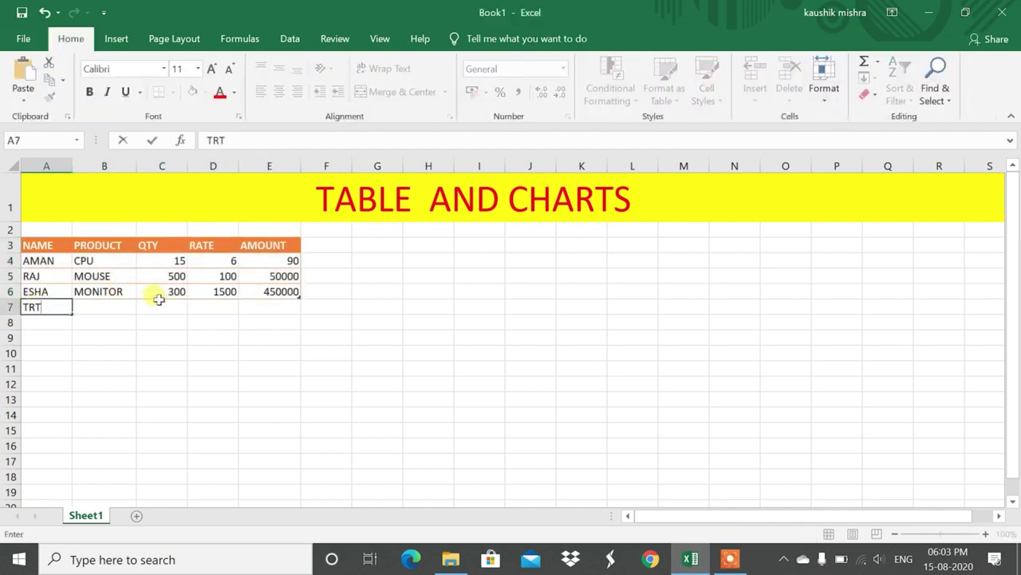
key("Return")
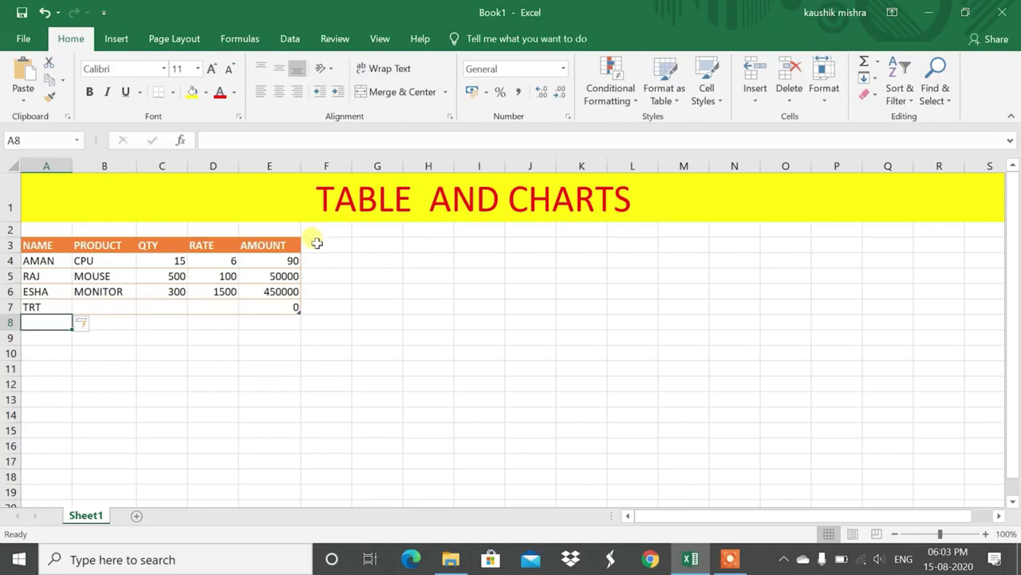
left_click_drag(41, 247, 255, 305)
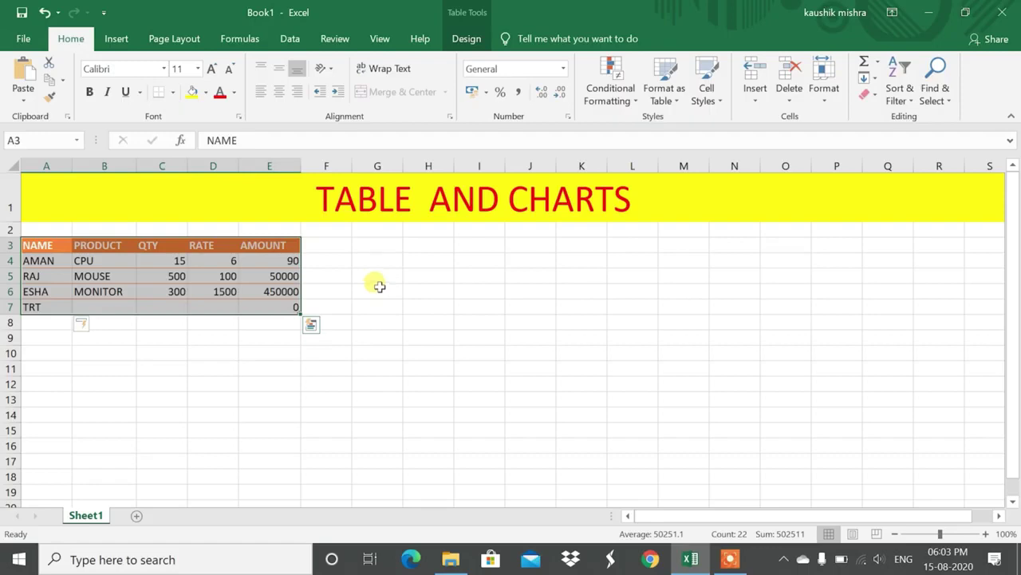
left_click(354, 278)
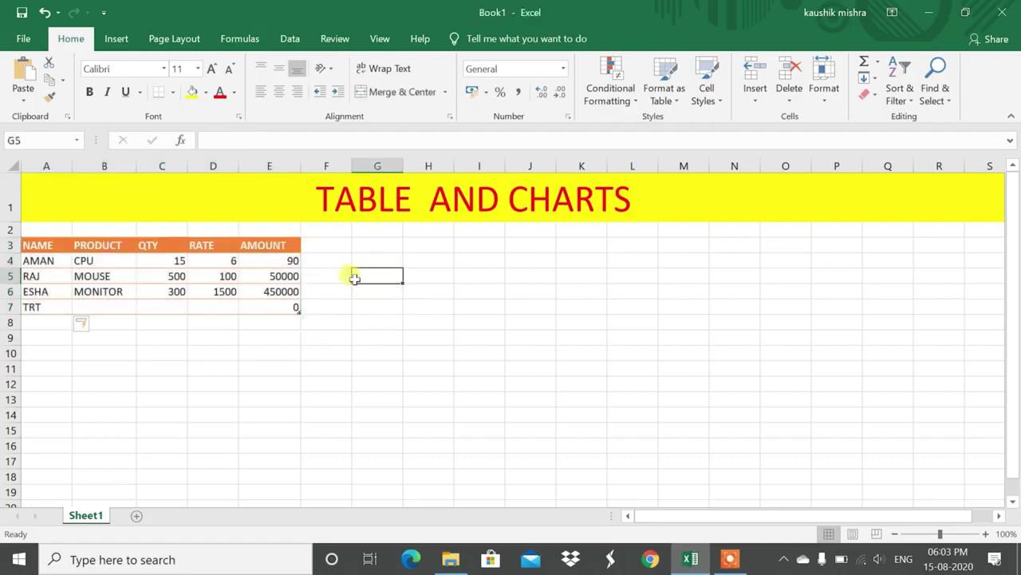
left_click(120, 39)
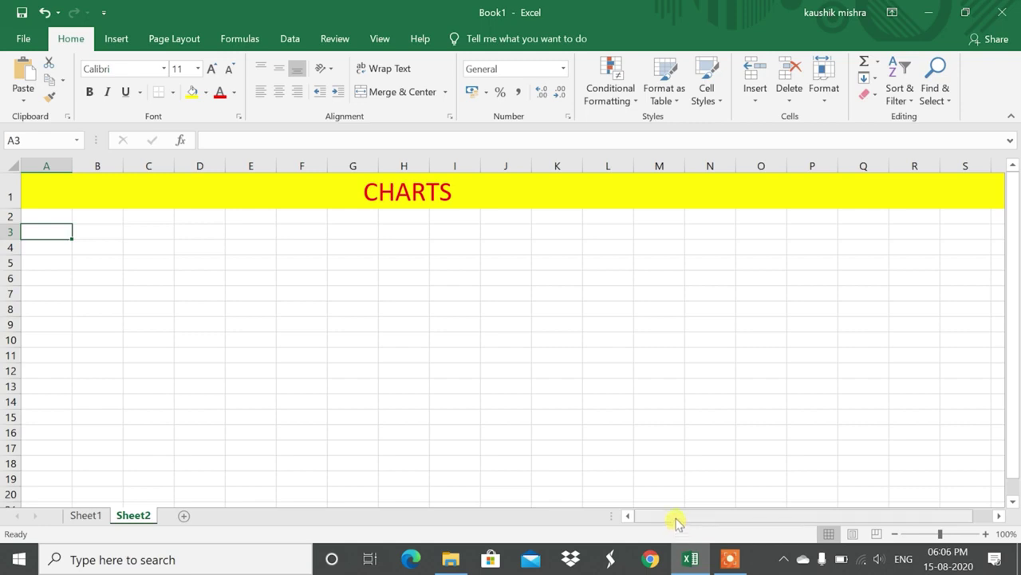
Enter the label TARGET in cell A3 of the CHARTS sheet and the value 100000 in B3.
type("TA")
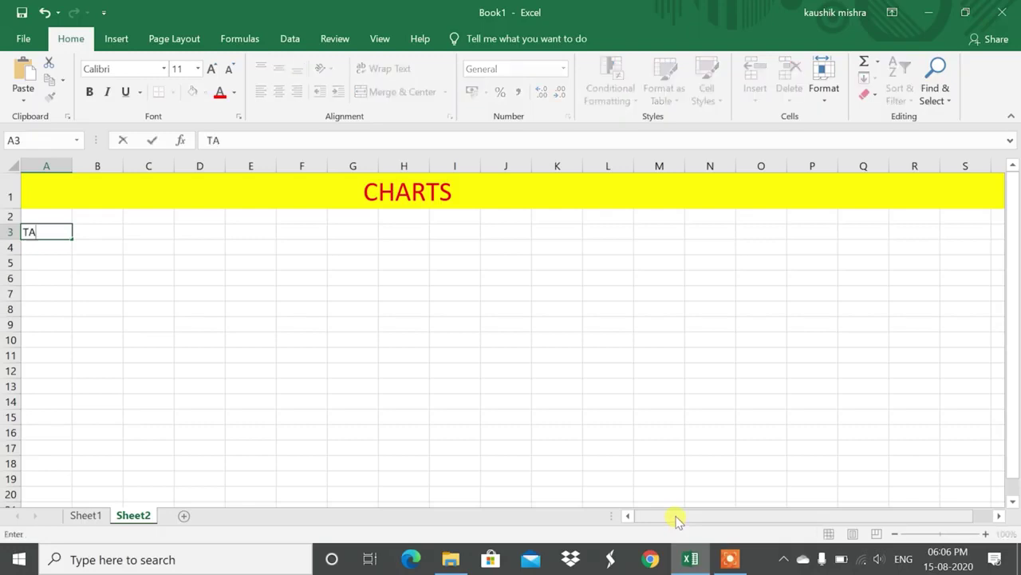
type("RGER")
key("BackSpace")
type("T")
key("Tab")
type("100000")
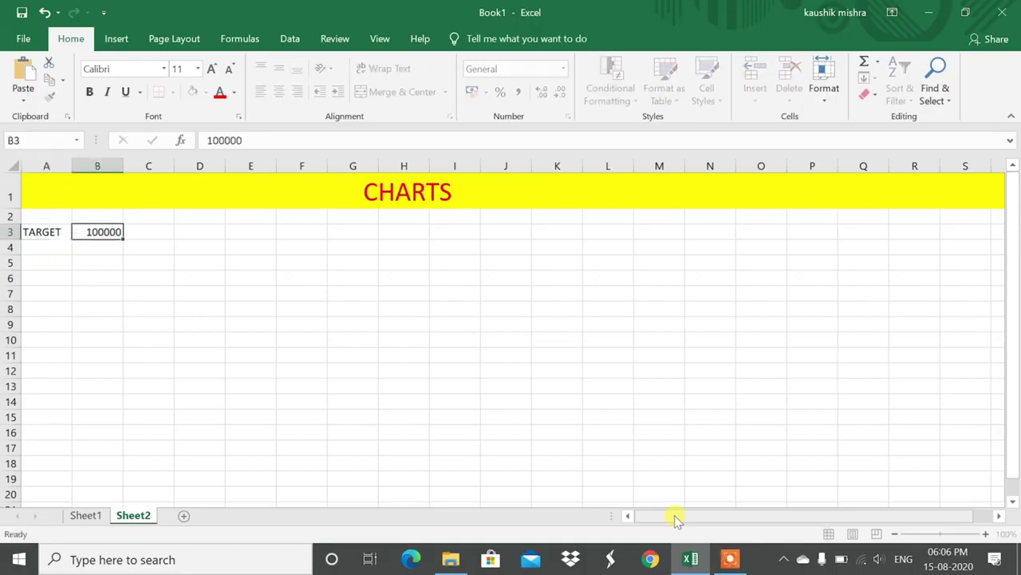
key("Return")
key("Return")
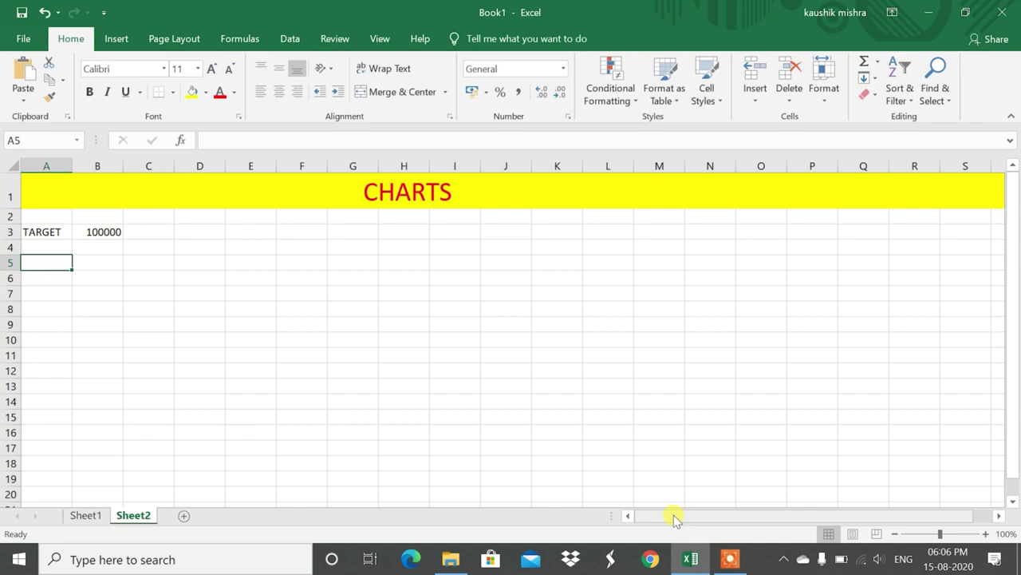
type("YEAR")
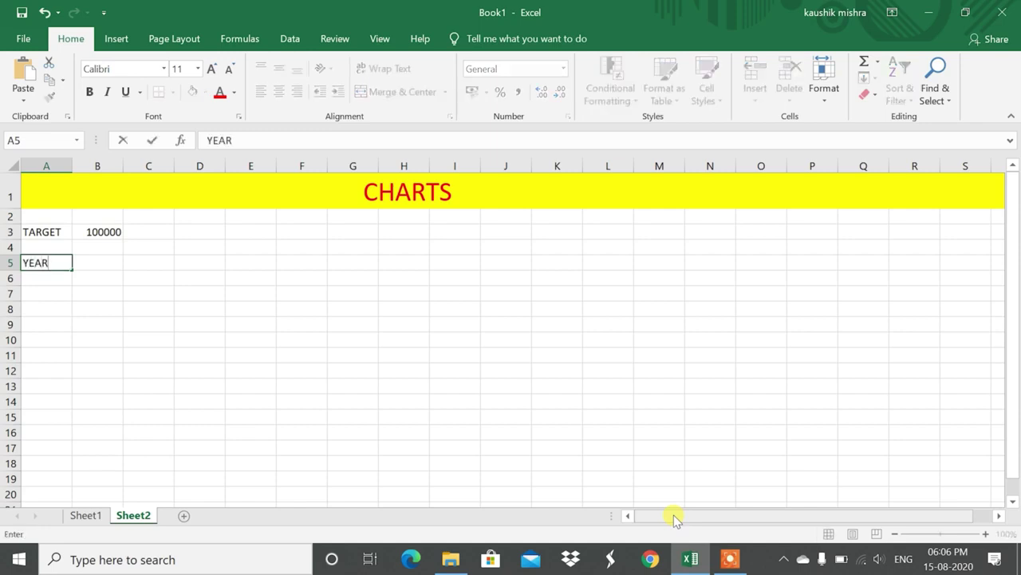
key("Tab")
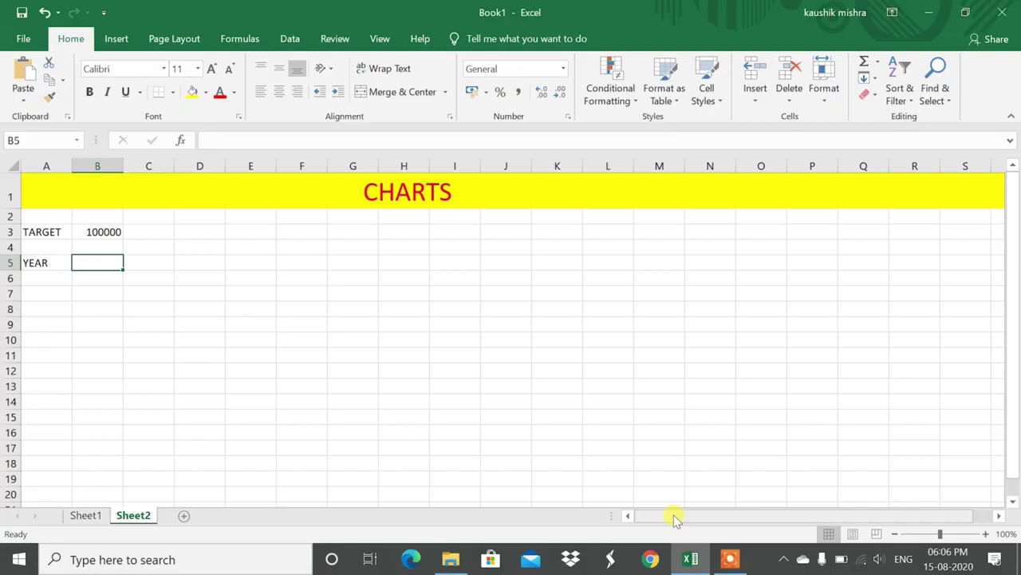
key("BackSpace")
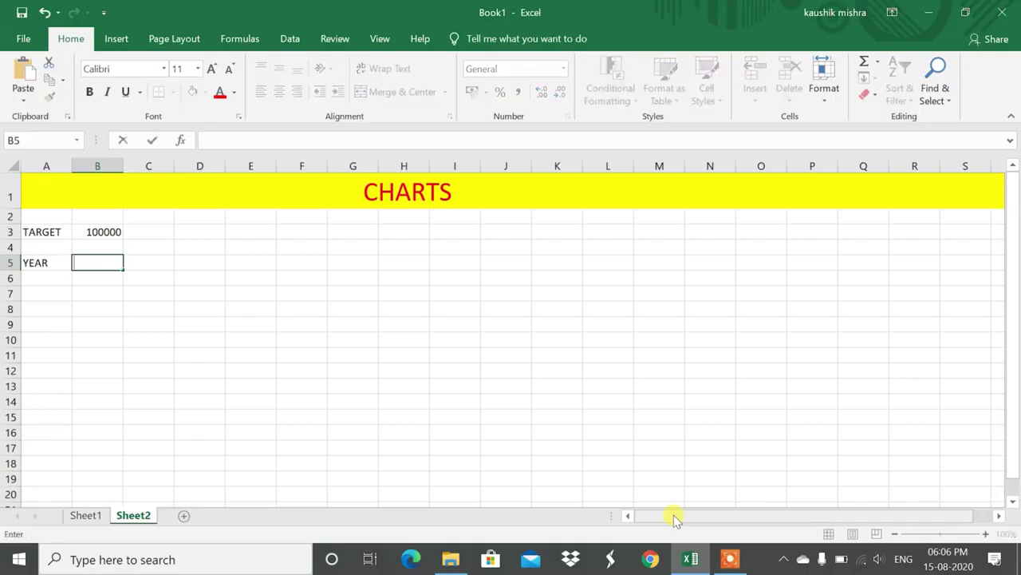
key("Left")
key("BackSpace")
key("Return")
key("Up")
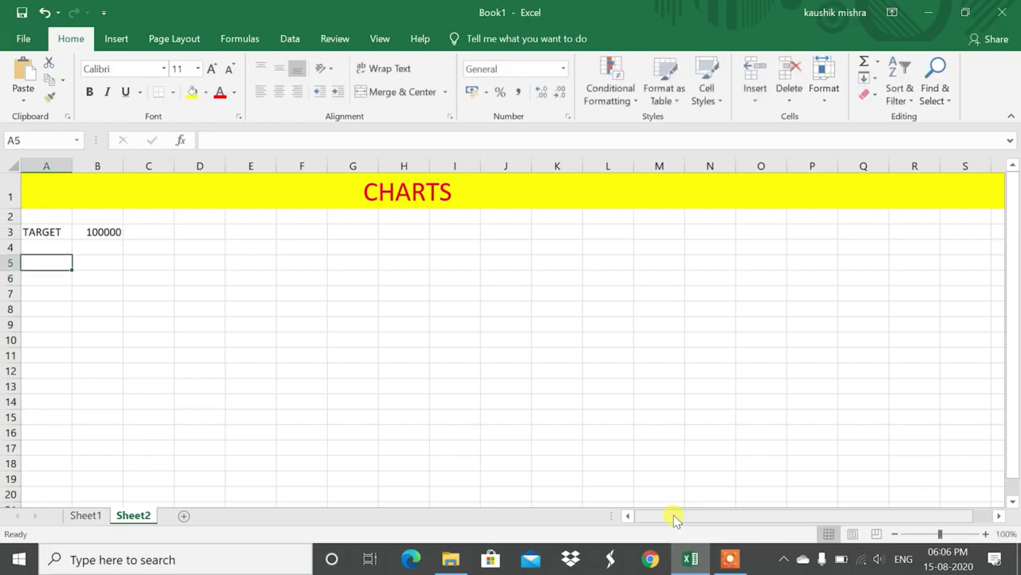
Enter the column headings NAME in cell A5 and YEAR in cell B5.
type("NAME")
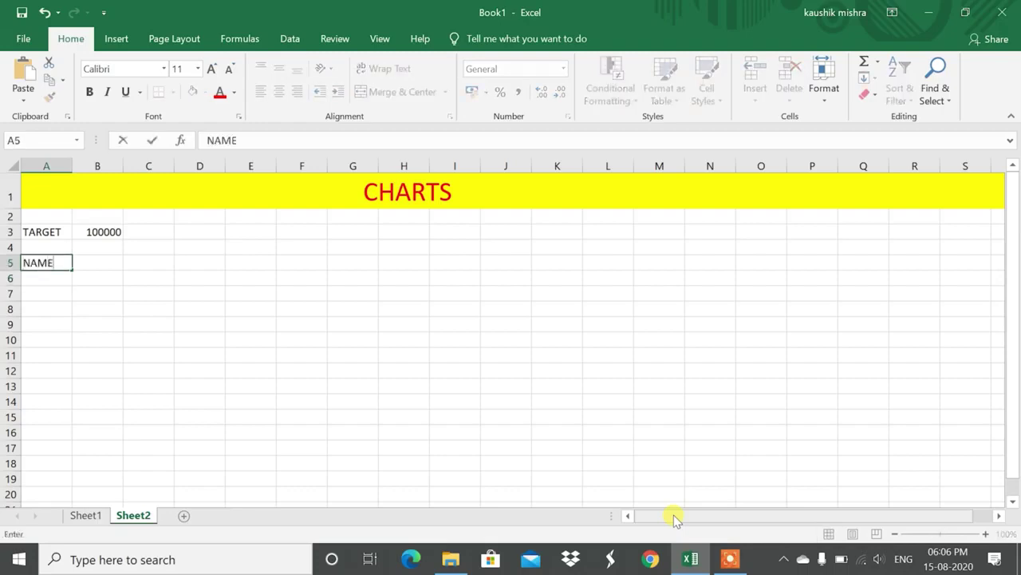
key("Tab")
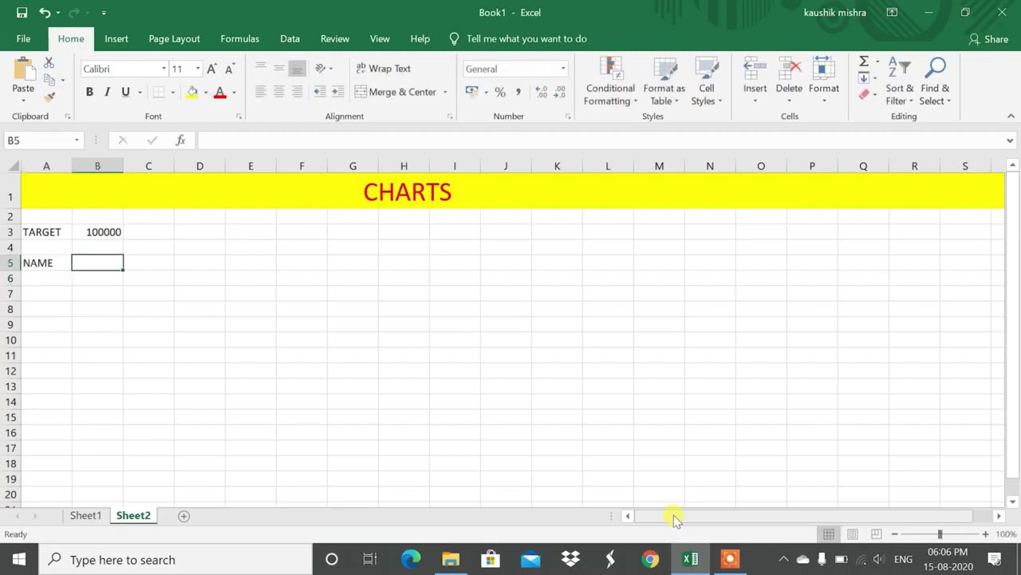
type("YEAR")
key("Return")
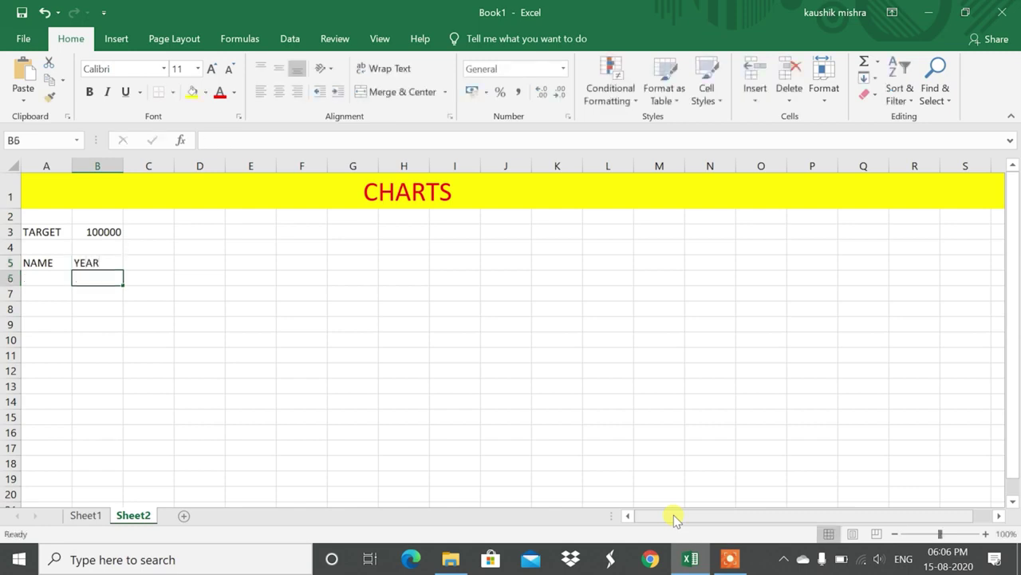
key("Left")
key("Up")
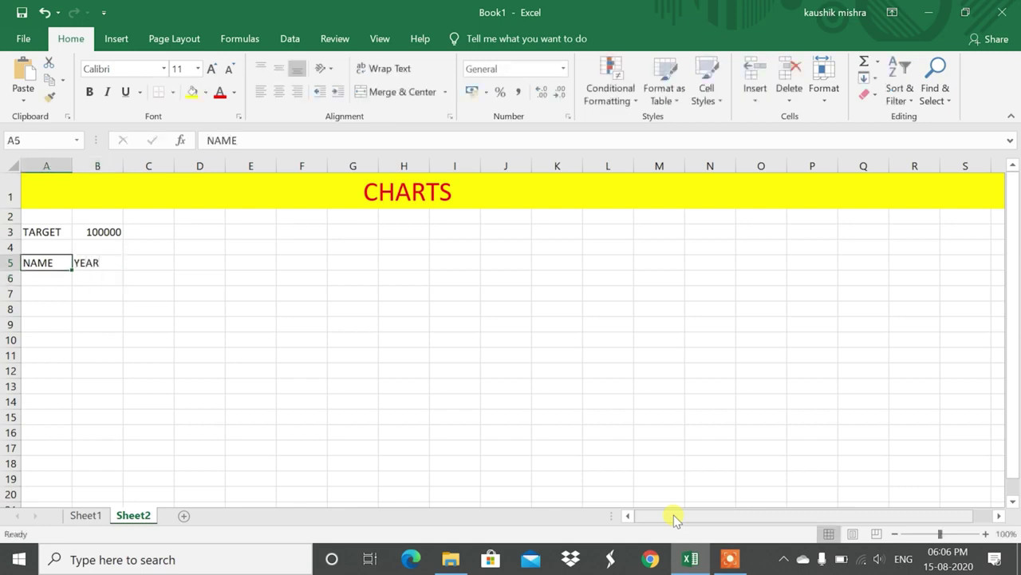
key("Right")
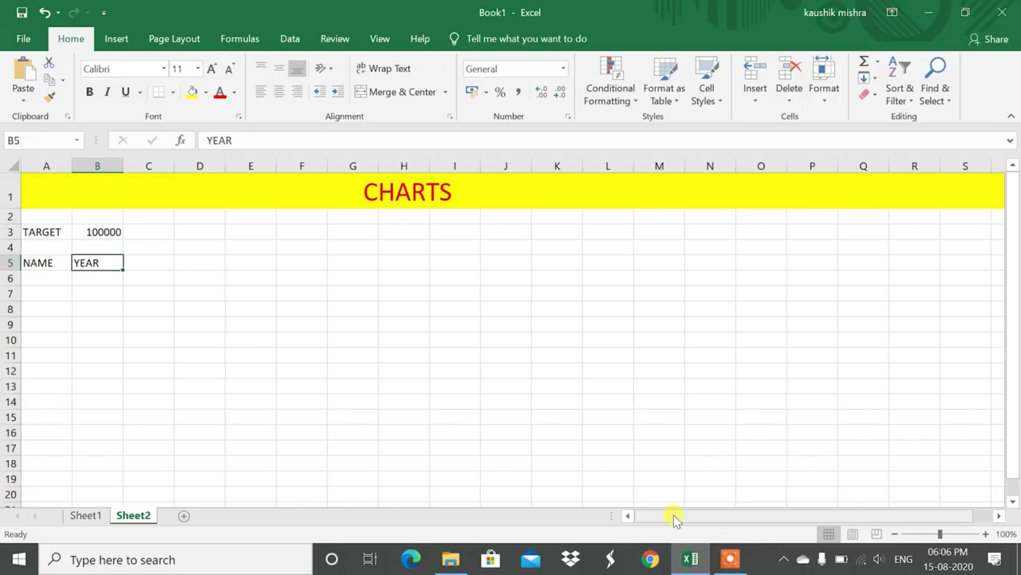
Fill the NAME column in cells A6 to A10 with five people's first names.
key("Down")
key("Left")
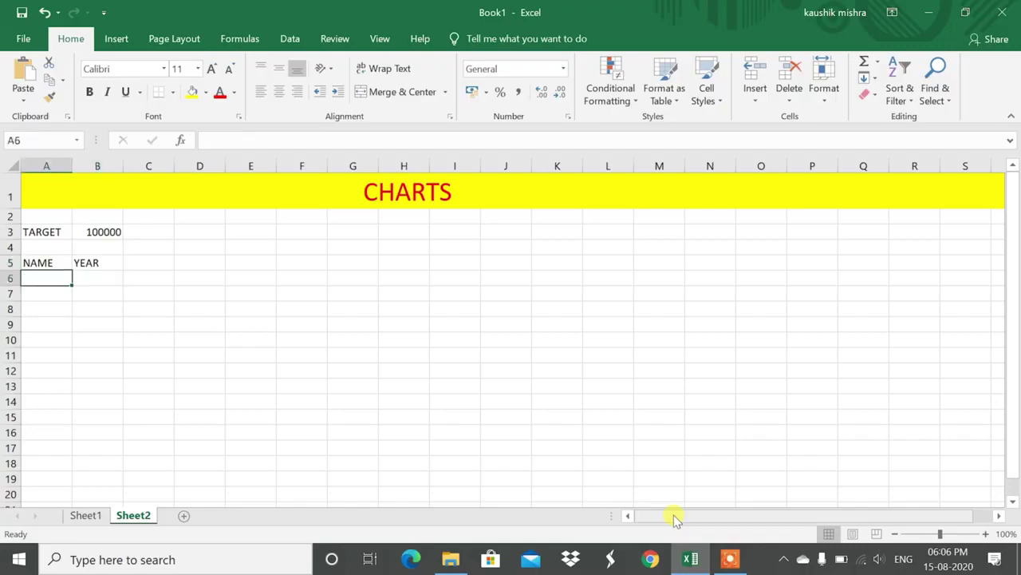
type("A")
key("BackSpace")
type("AMAN")
key("Return")
type("SHYAM")
key("Return")
type("MOHAN")
key("Return")
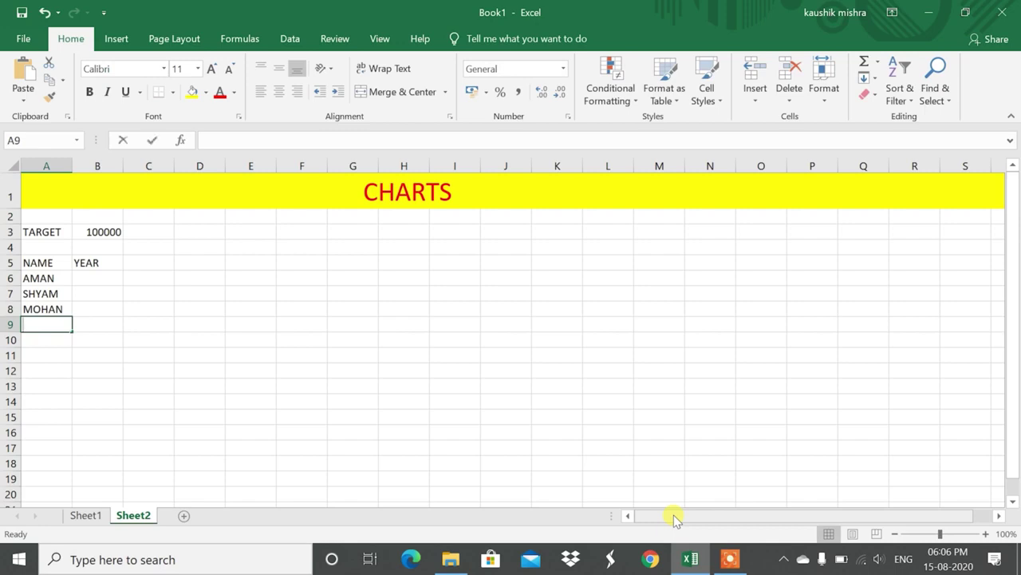
type("ANIL")
key("Return")
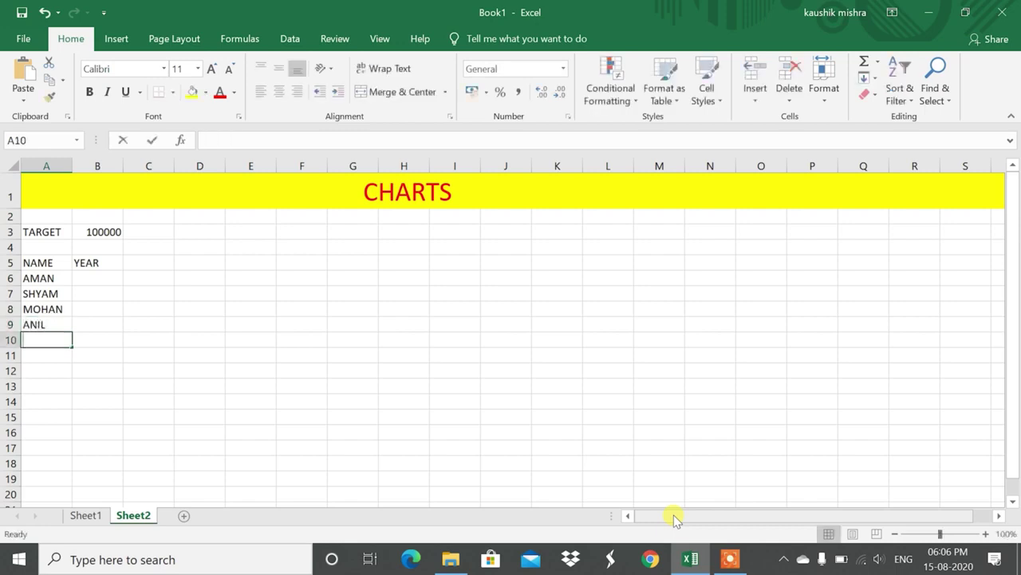
type("RAJ")
key("Tab")
Enter 2017 in cell B6 and fill it down the YEAR column to B10.
key("Up")
key("Up")
key("Up")
key("Up")
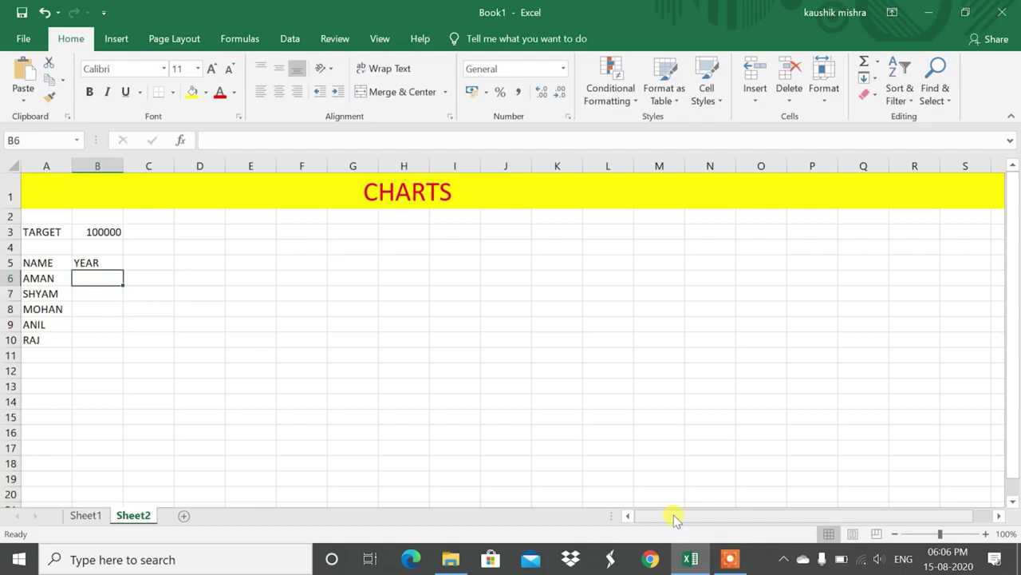
type("2017")
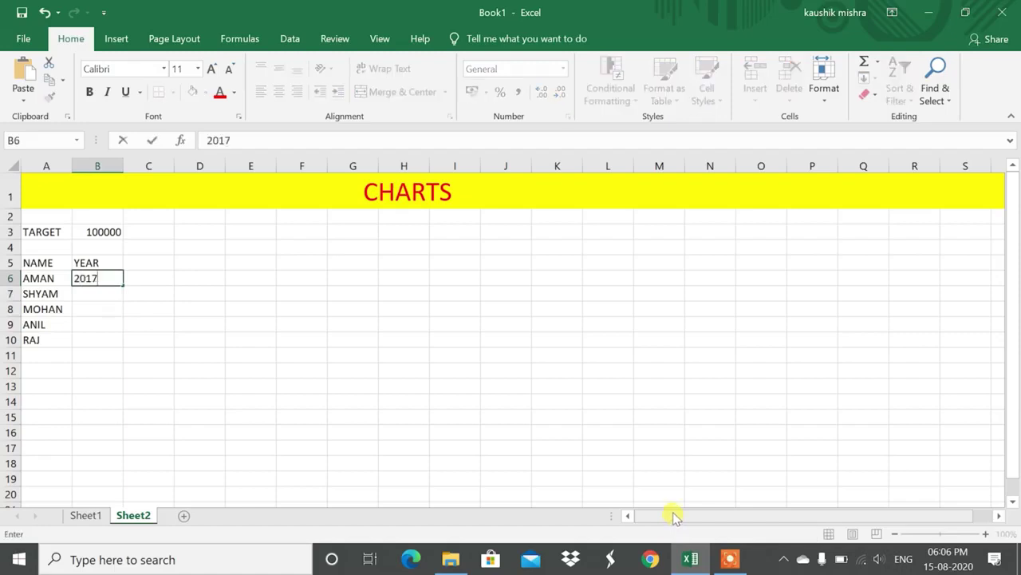
key("Return")
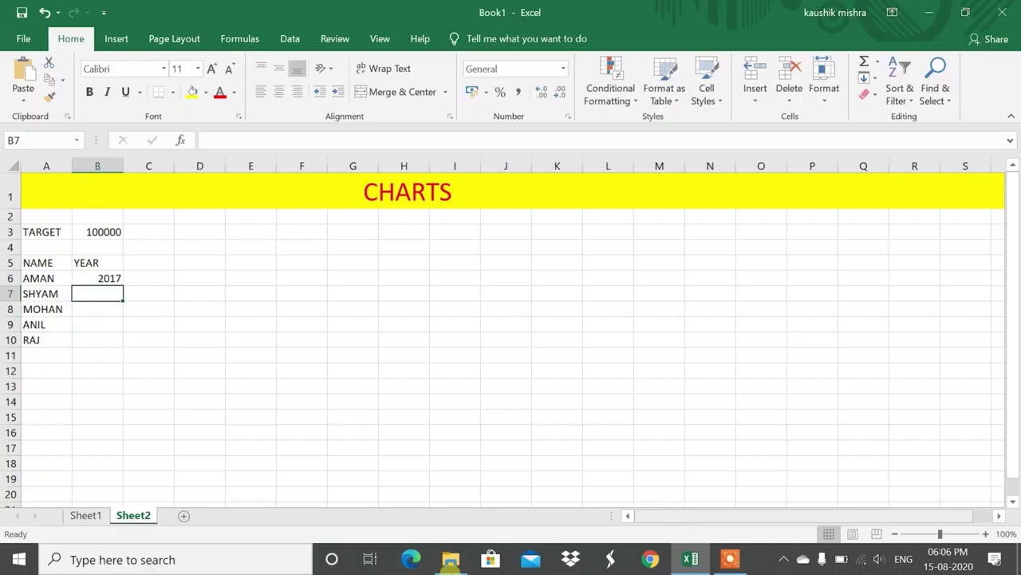
left_click_drag(90, 278, 108, 342)
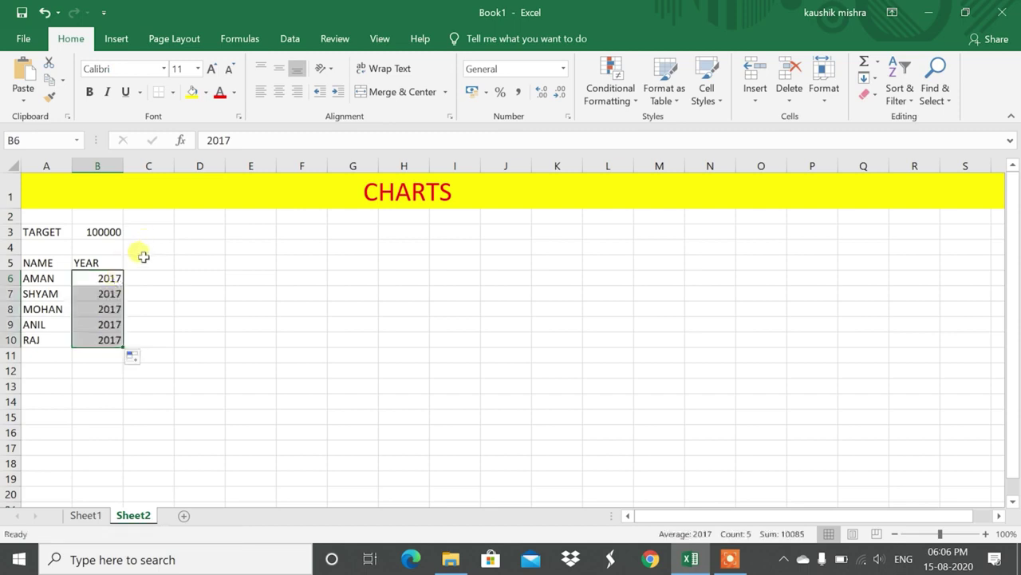
Add the heading SALES in cell C5 and enter the sales figures 50000 in C6 and 37999 in C7.
left_click(143, 256)
type("SALES")
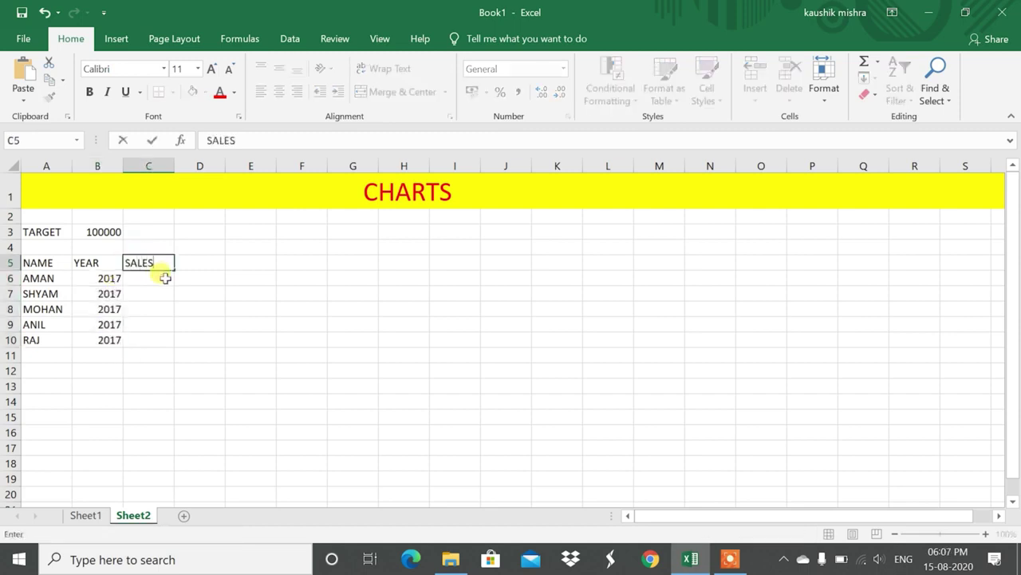
left_click(166, 278)
type("A")
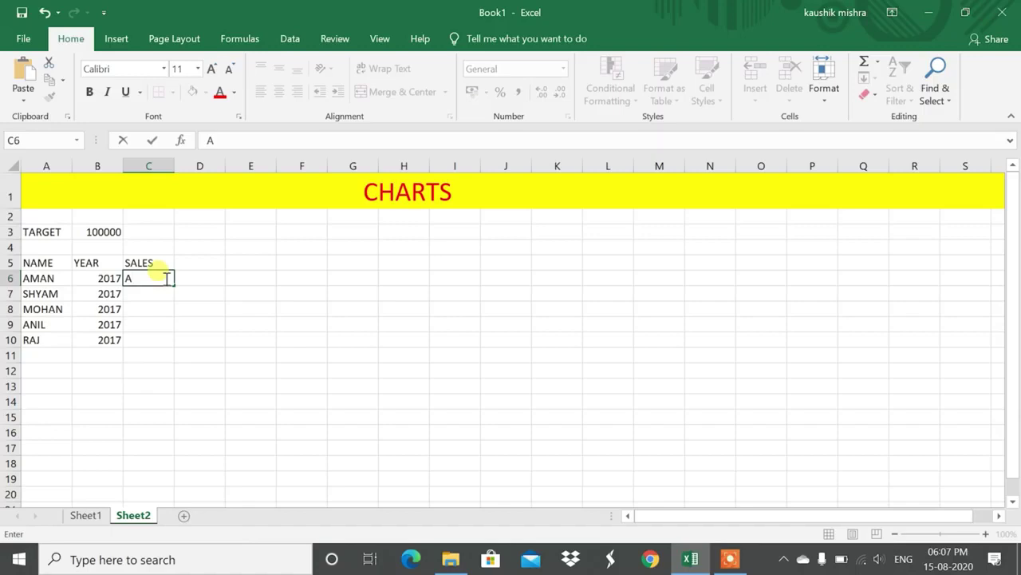
key("BackSpace")
type("50000")
key("Return")
type("37999")
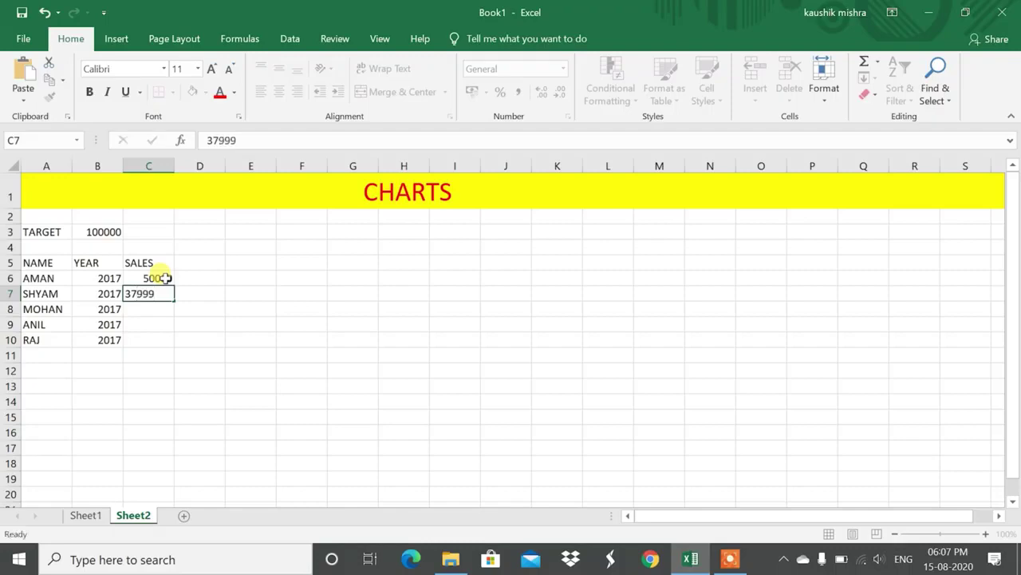
key("Return")
type("08")
key("BackSpace")
key("BackSpace")
type("8003")
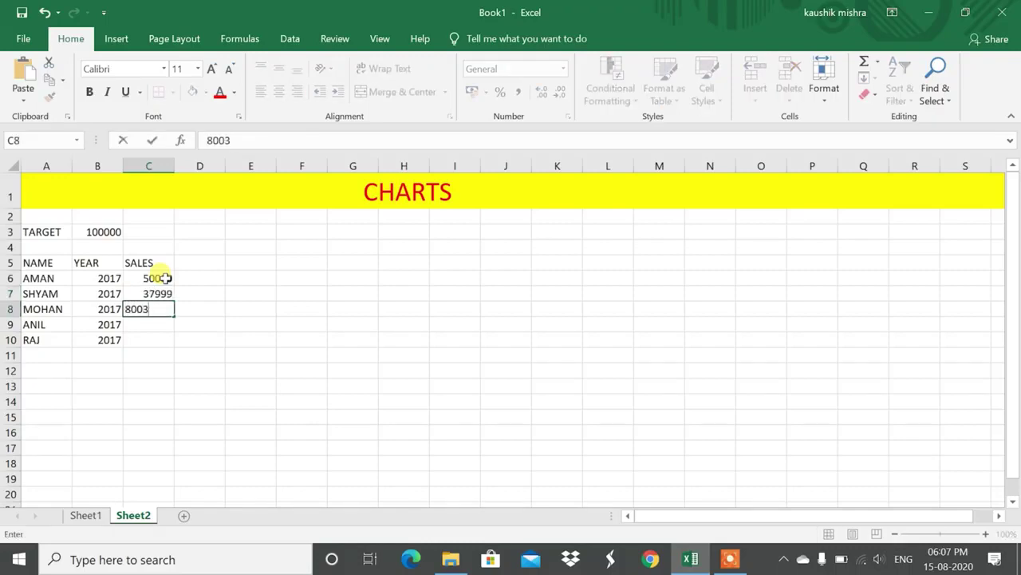
type("0")
key("Return")
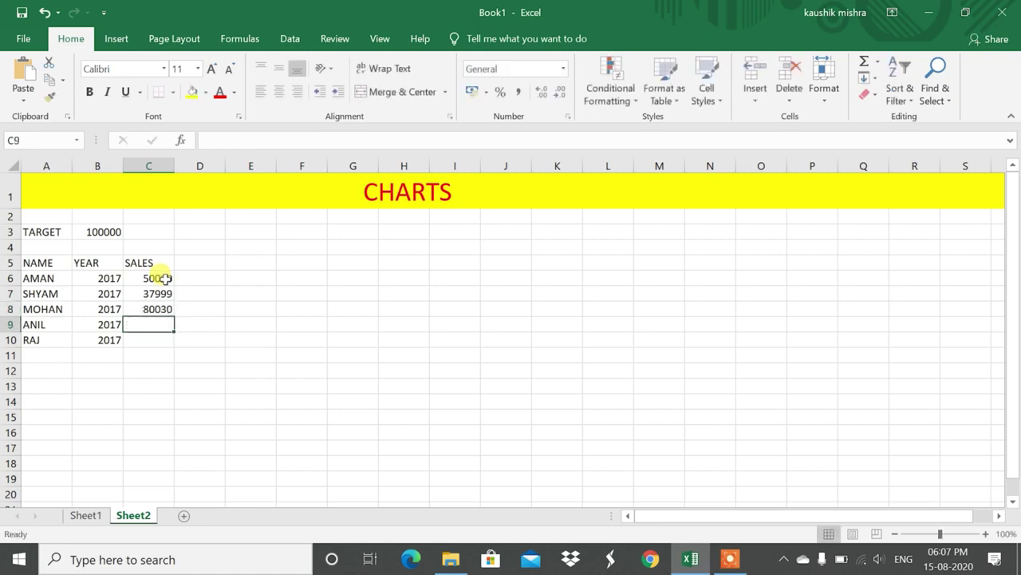
key("Up")
key("BackSpace")
Enter the remaining sales figures 25000, 30000 and 55000 in cells C8 to C10.
type("2")
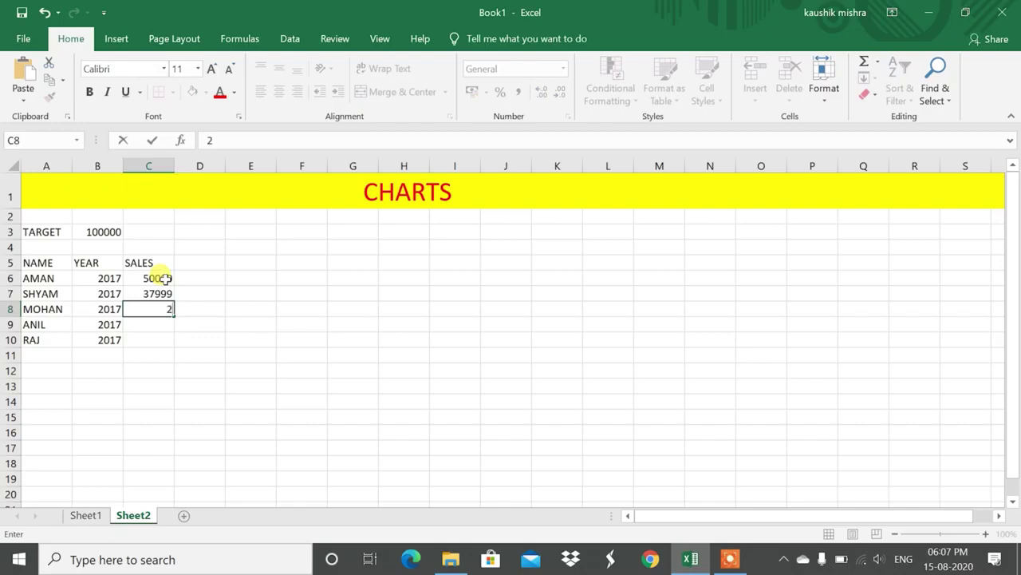
type("5000")
key("Return")
type("3")
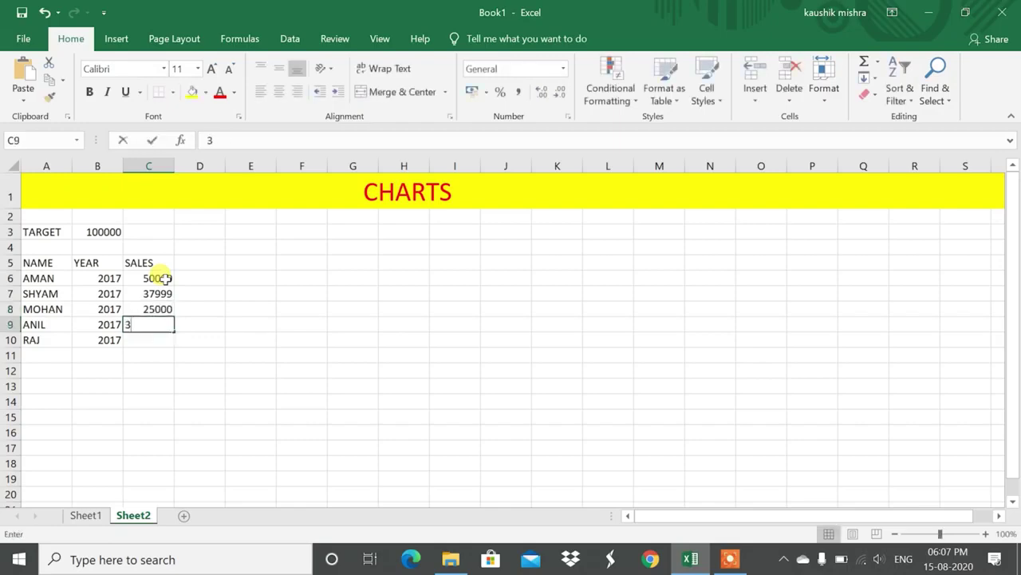
type("0000")
key("Return")
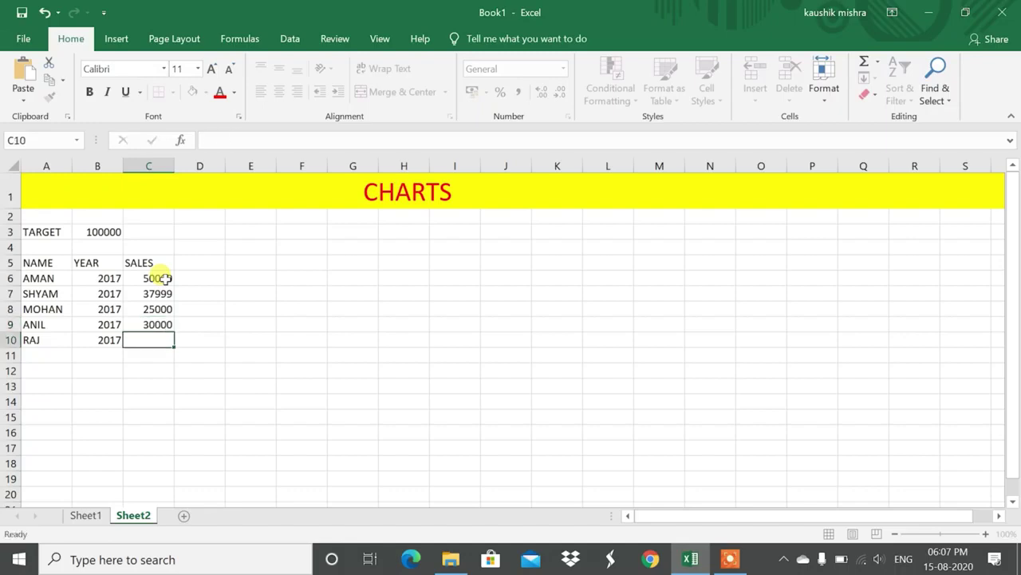
type("55000")
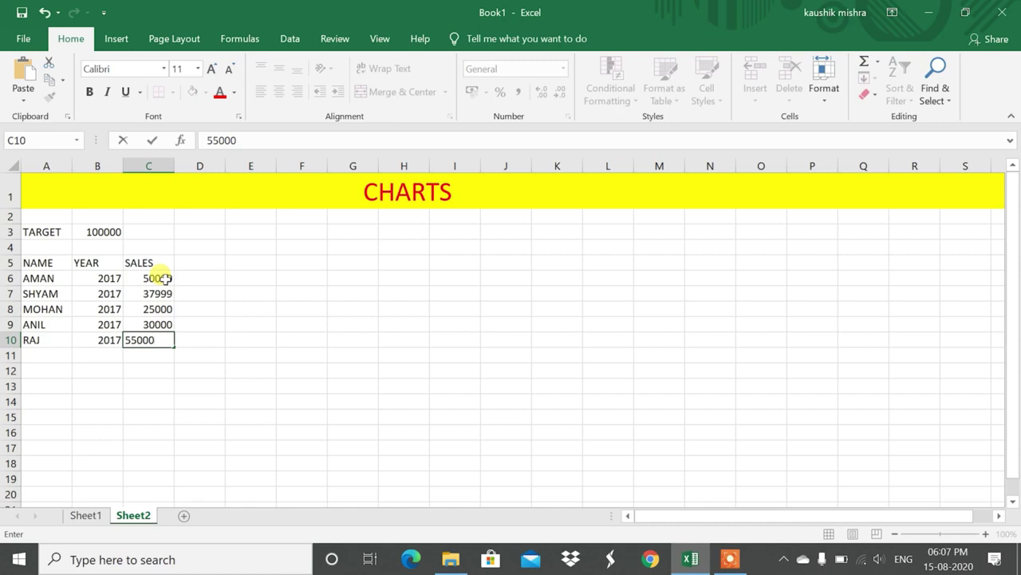
key("Return")
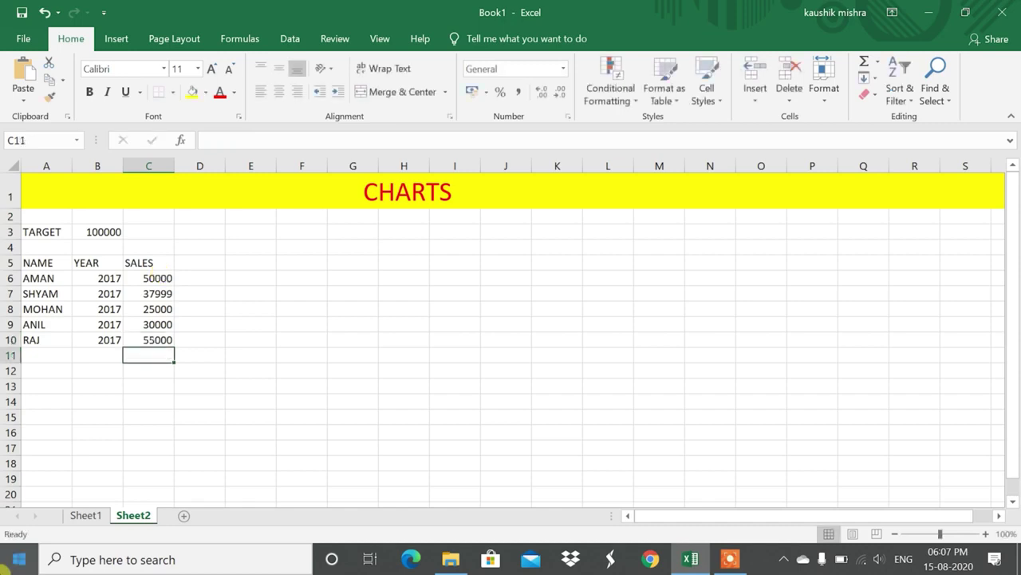
Select the data range A5:C10 and open the recommended charts for it.
left_click_drag(40, 260, 163, 340)
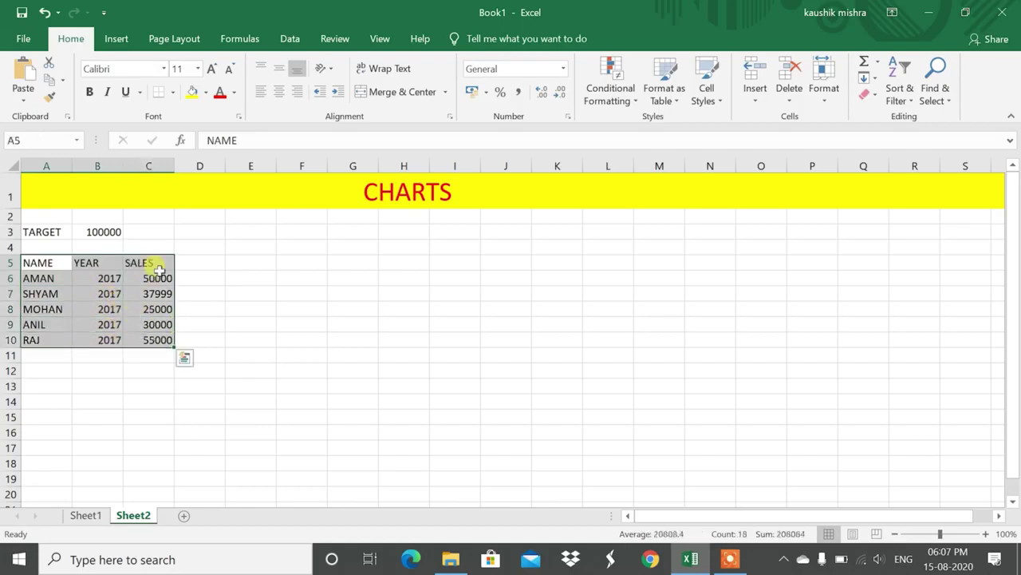
left_click(118, 39)
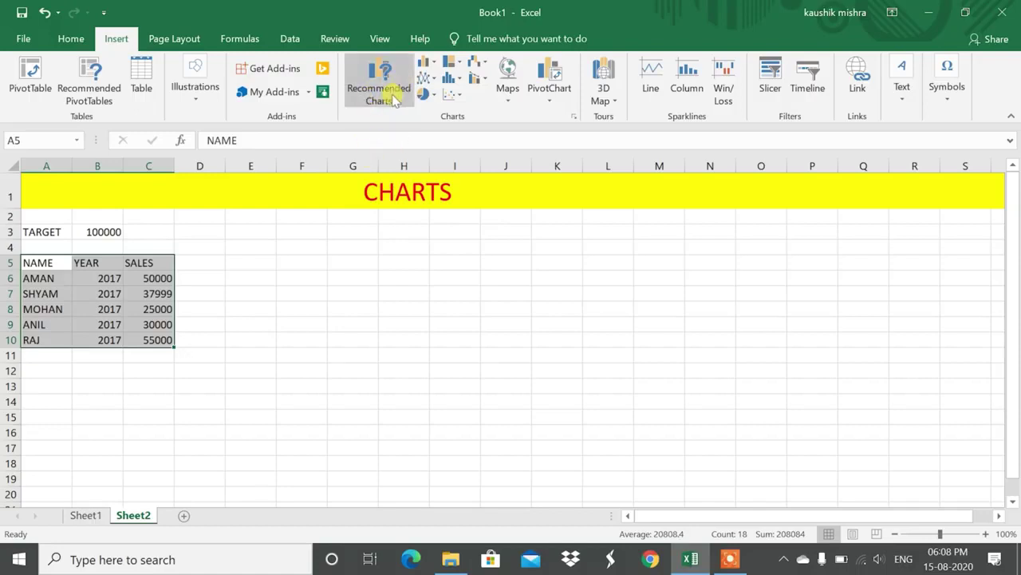
left_click(393, 100)
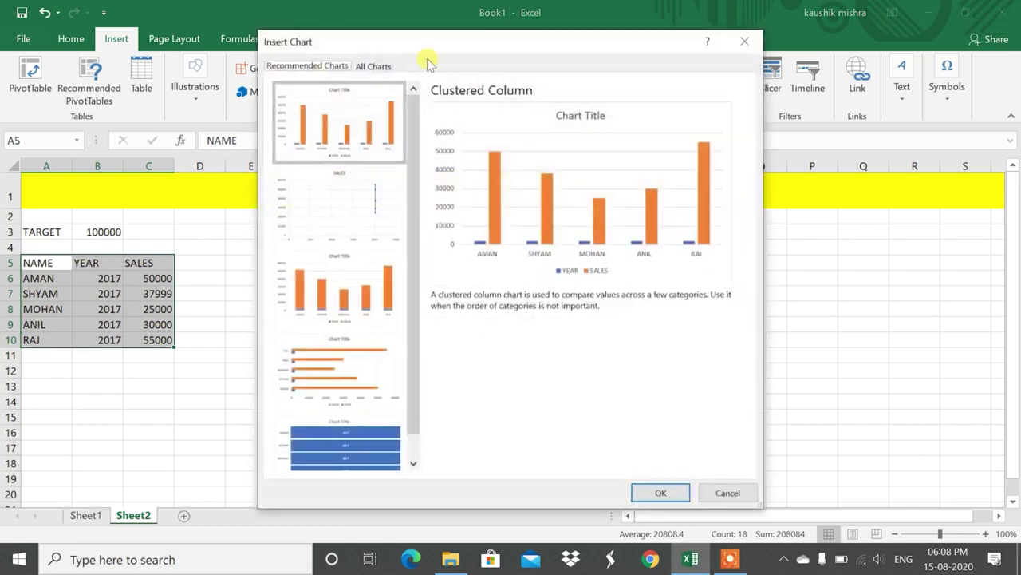
left_click_drag(438, 51, 392, 22)
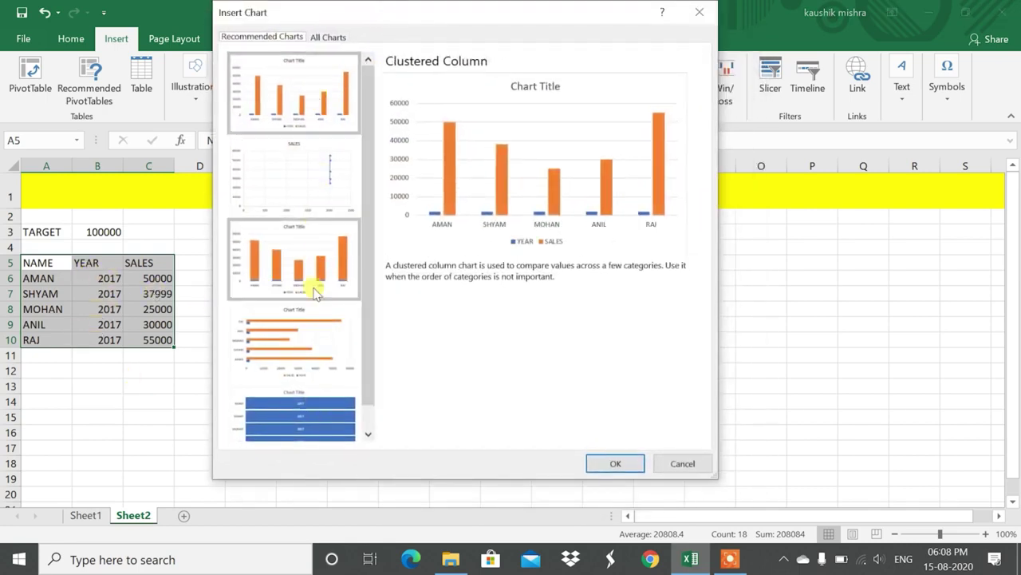
Preview the recommended stacked column, scatter and clustered column charts for the sales data without inserting one.
mouse_move(368, 138)
left_mouse_down()
mouse_move(371, 182)
mouse_move(380, 133)
mouse_move(381, 144)
left_mouse_up()
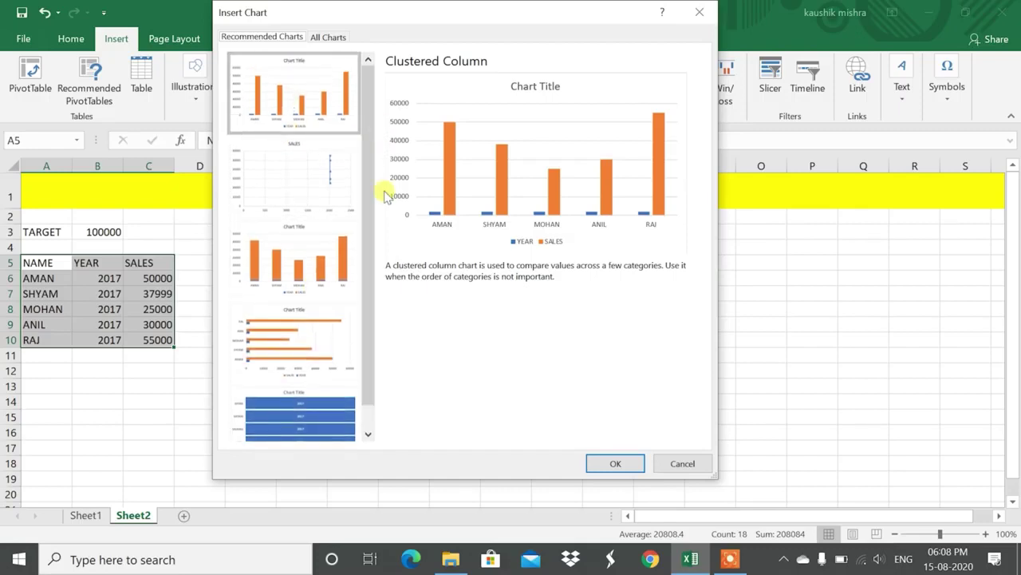
left_click(311, 183)
left_click(309, 268)
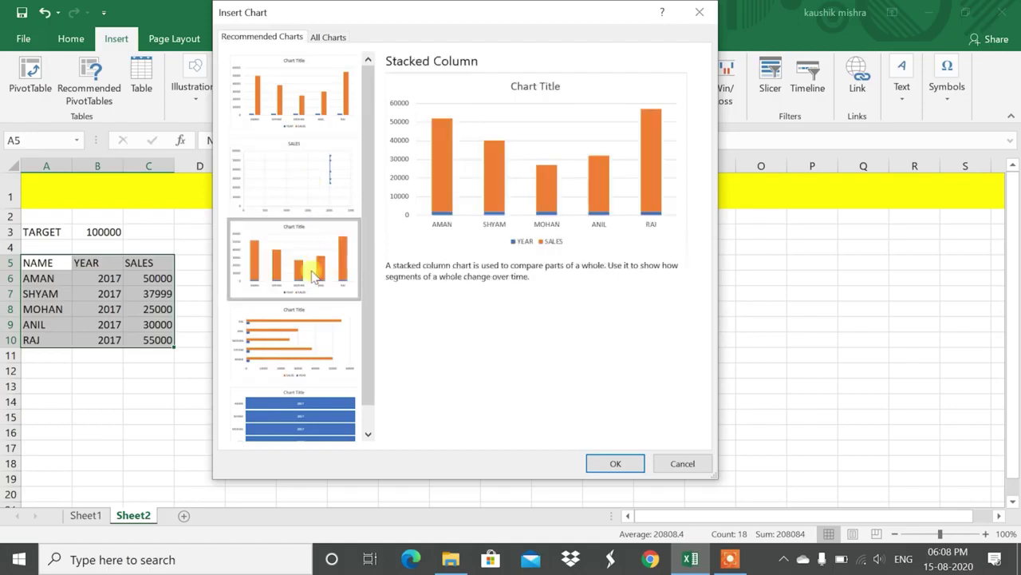
left_click(317, 406)
left_click(294, 214)
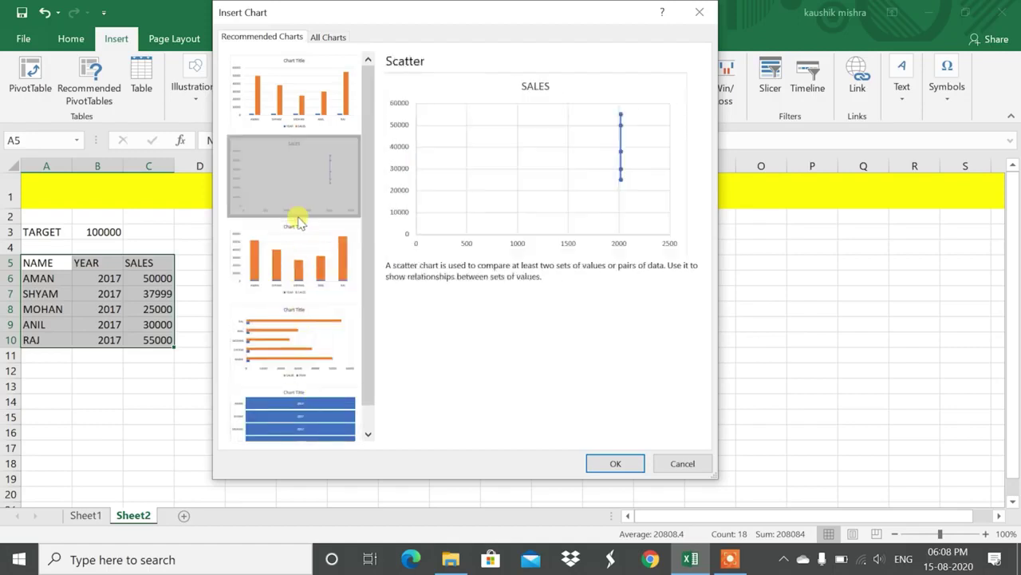
left_click(299, 124)
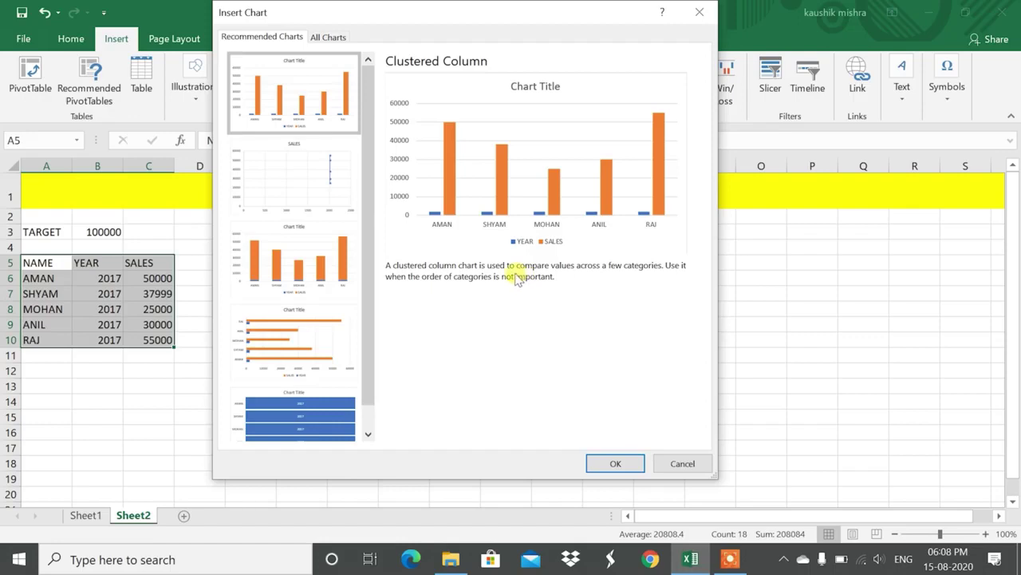
left_click(685, 464)
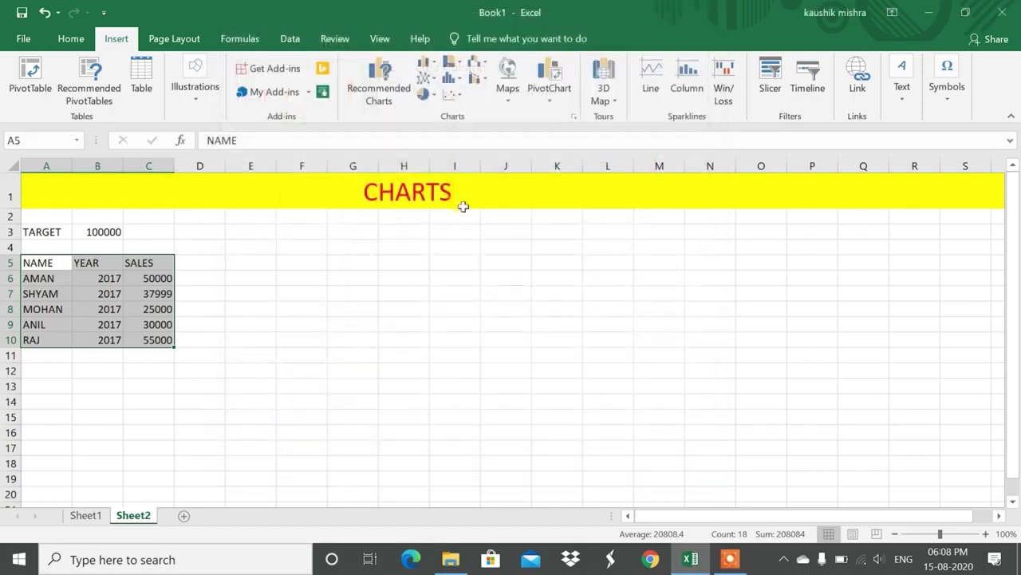
Insert a 2-D clustered column chart from the selected data and move it closer to the table, under the CHARTS heading.
left_click(427, 66)
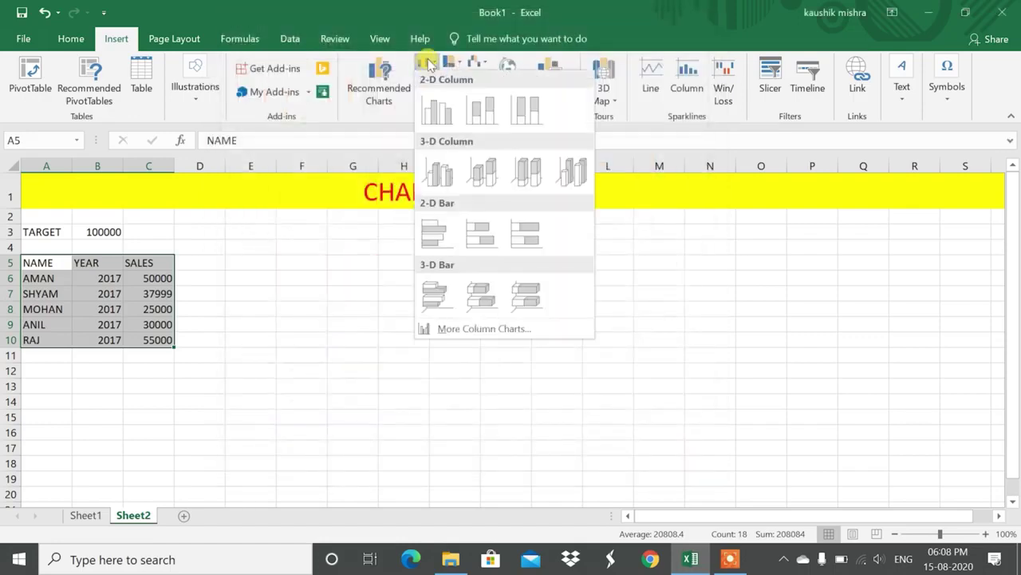
left_click(494, 331)
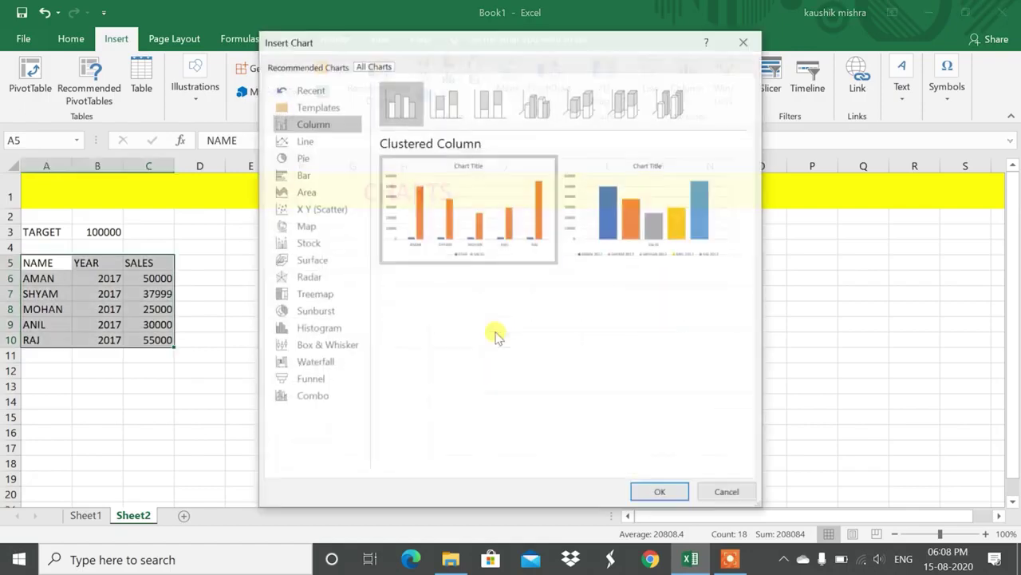
left_click_drag(422, 41, 464, 11)
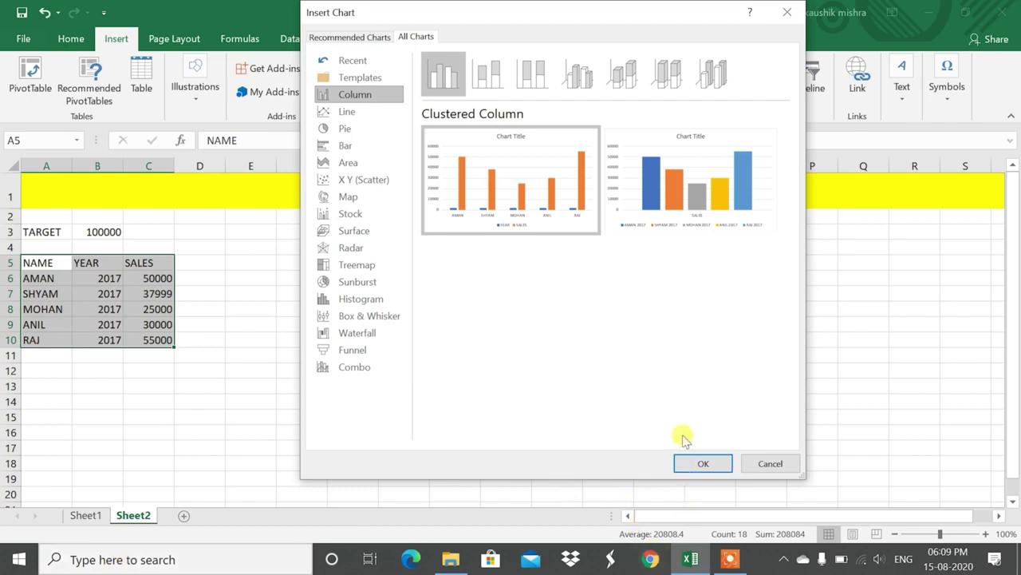
left_click(703, 463)
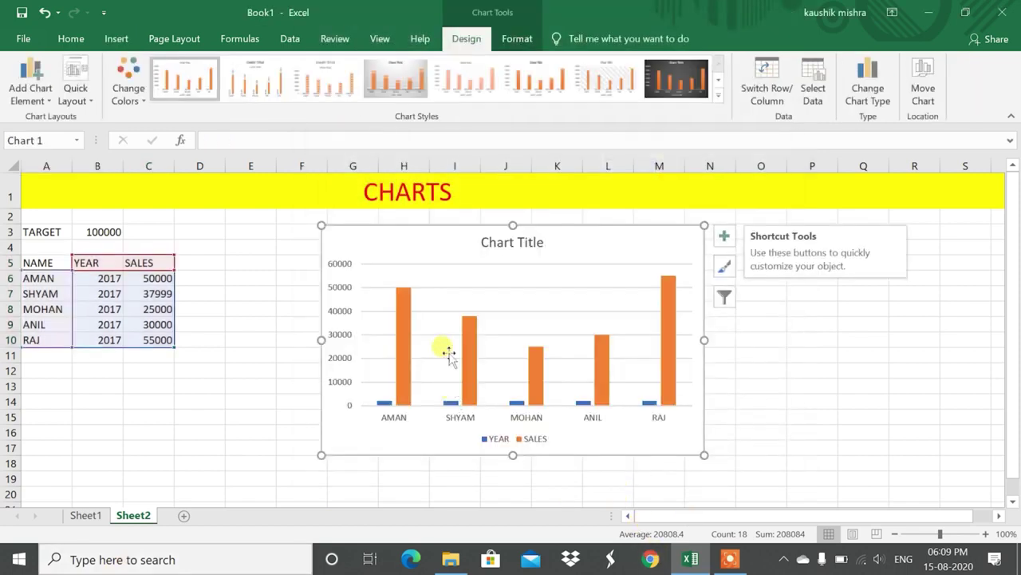
left_click_drag(407, 229, 341, 222)
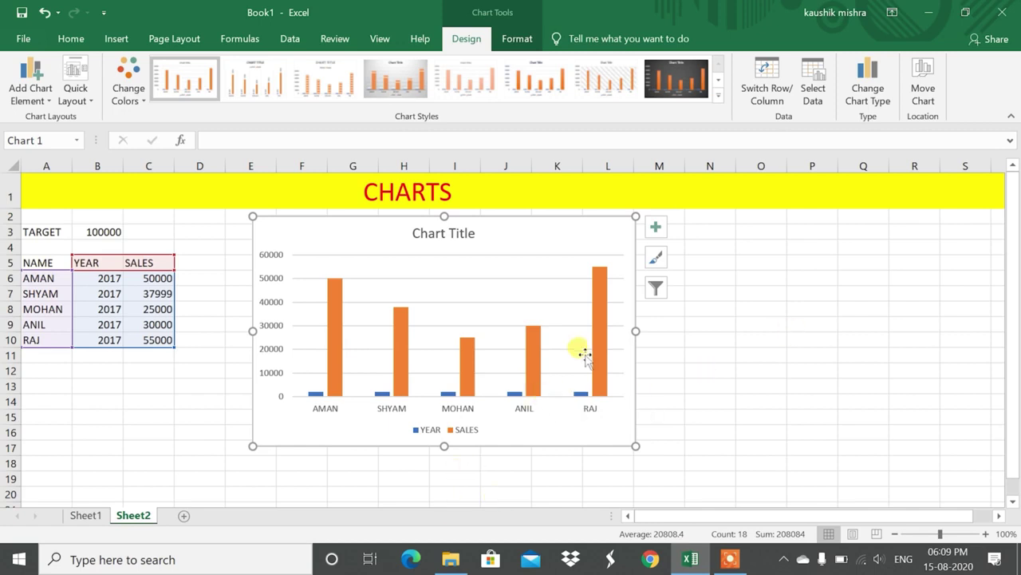
Delete the YEAR data series from the clustered column chart.
left_click(317, 394)
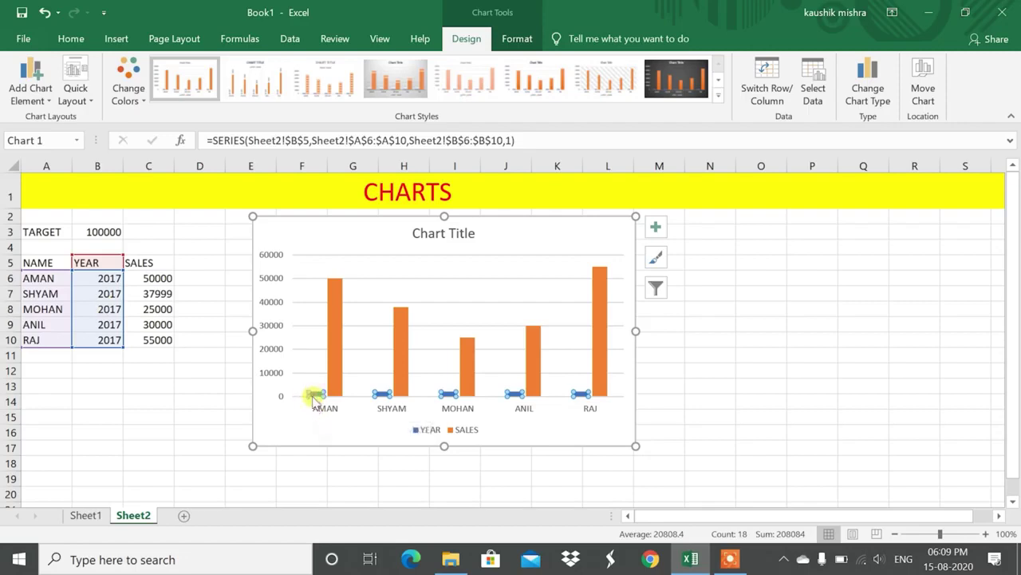
mouse_move(317, 394)
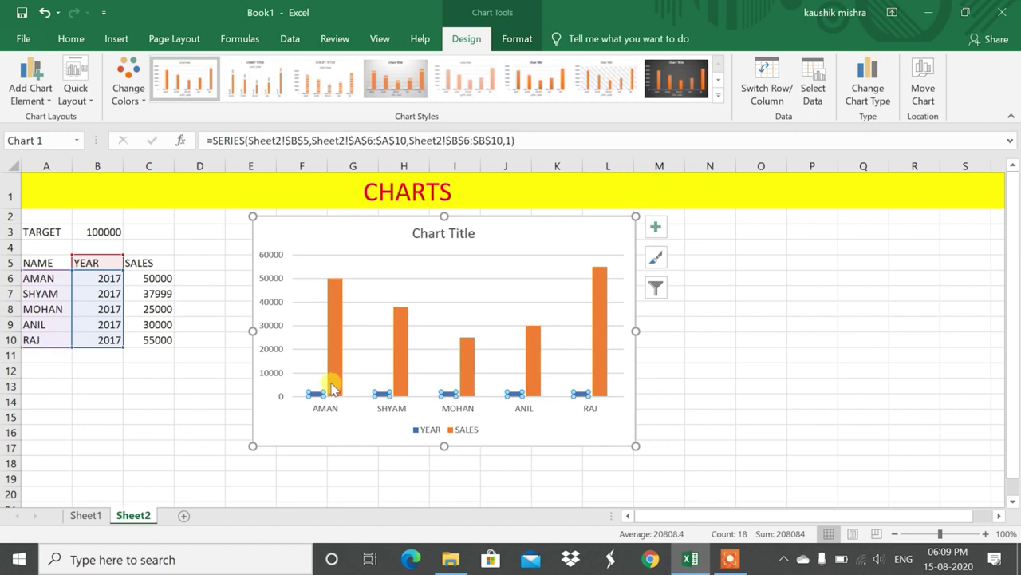
key("Delete")
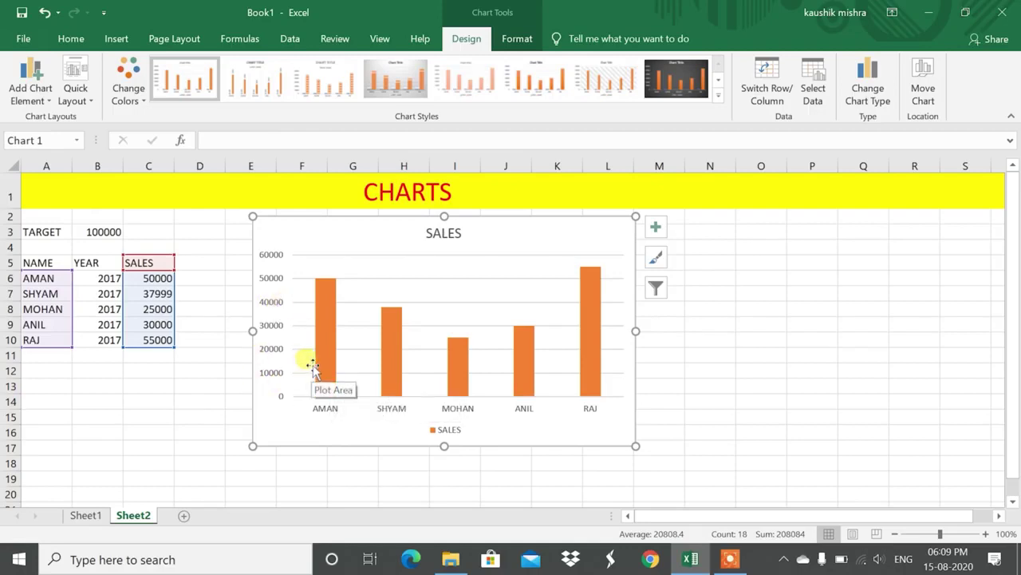
mouse_move(316, 369)
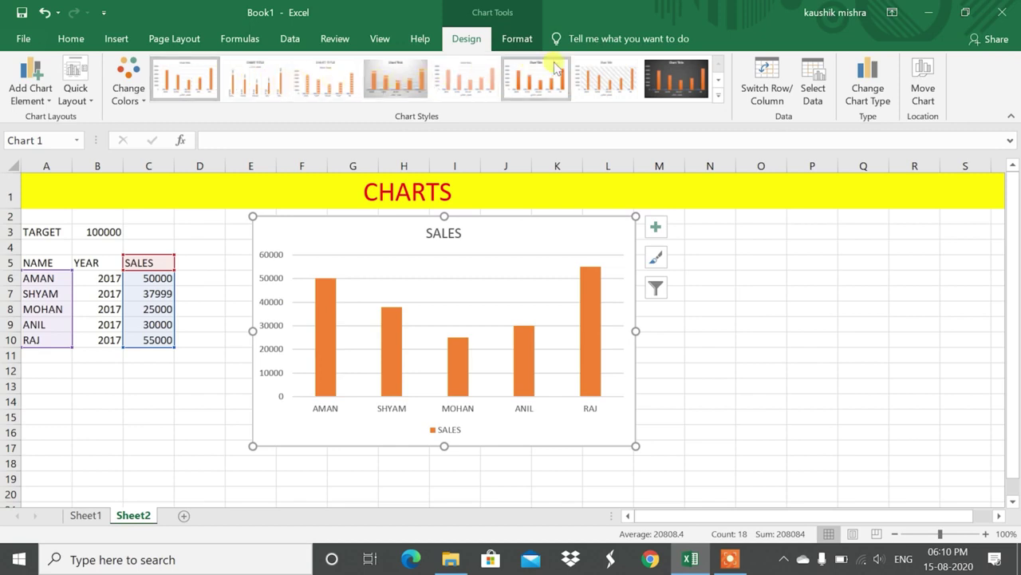
Preview alternative chart styles, color palettes and quick layouts for the sales chart without applying any.
left_click(677, 76)
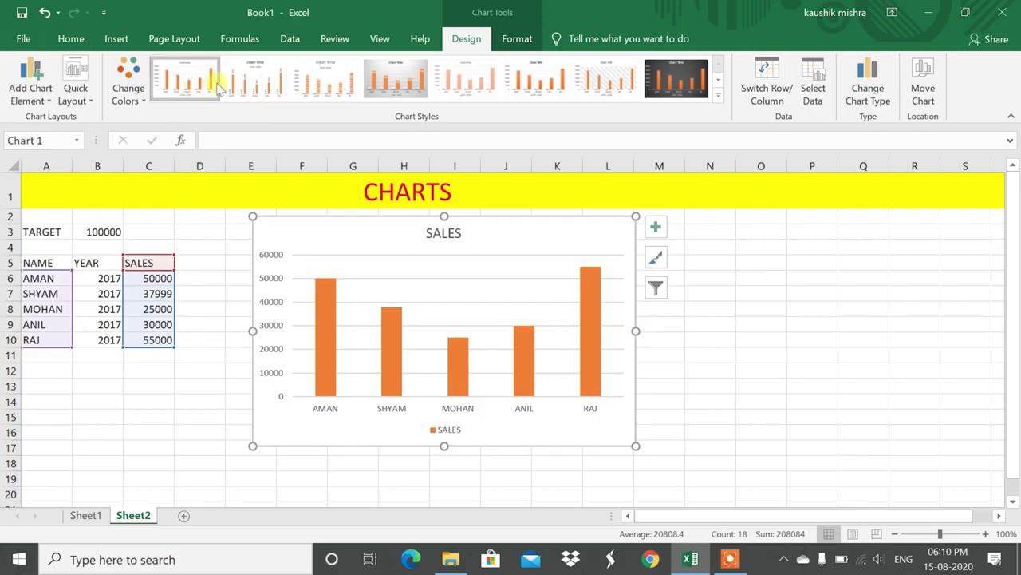
left_click(134, 94)
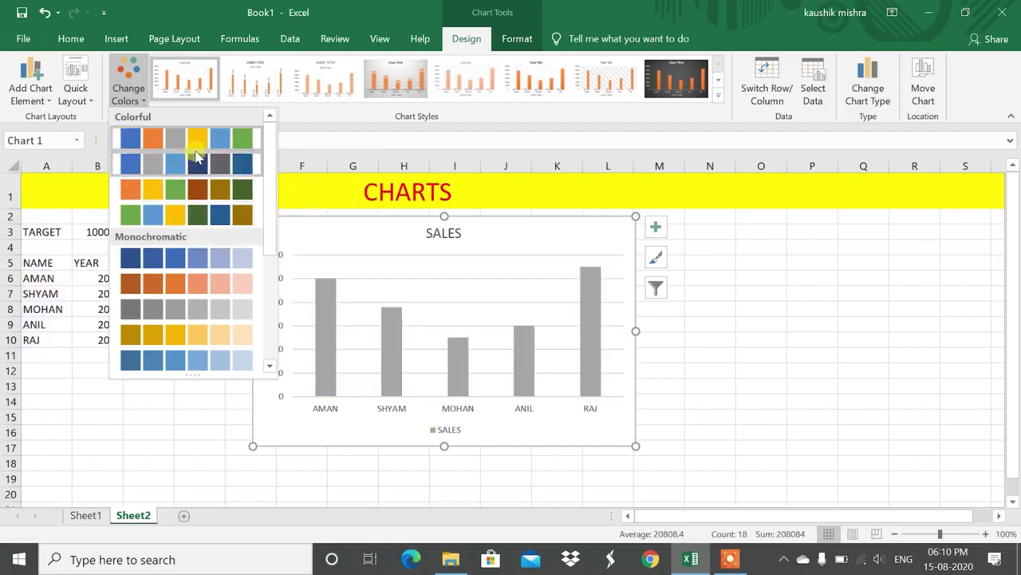
left_click(302, 120)
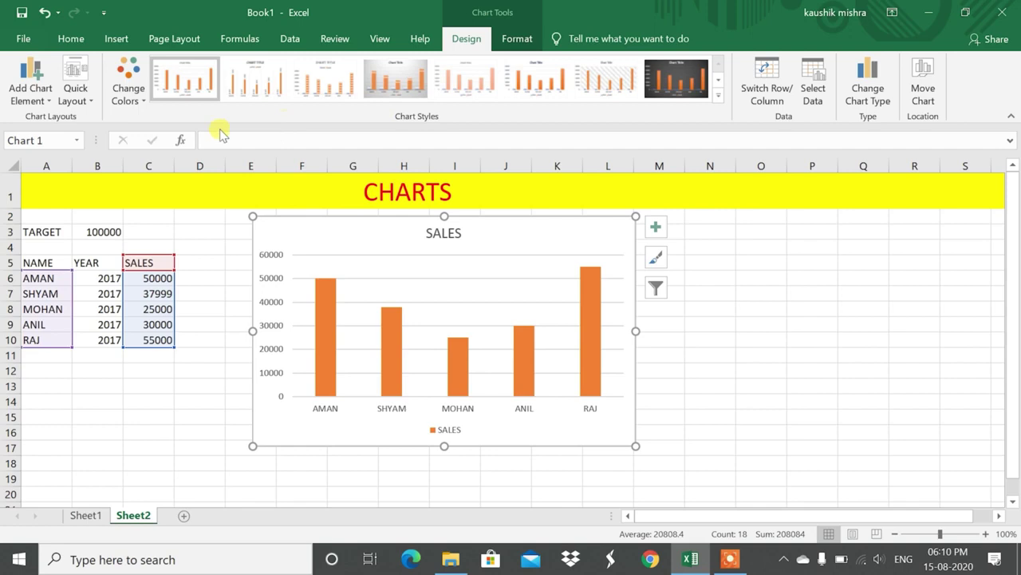
left_click(90, 100)
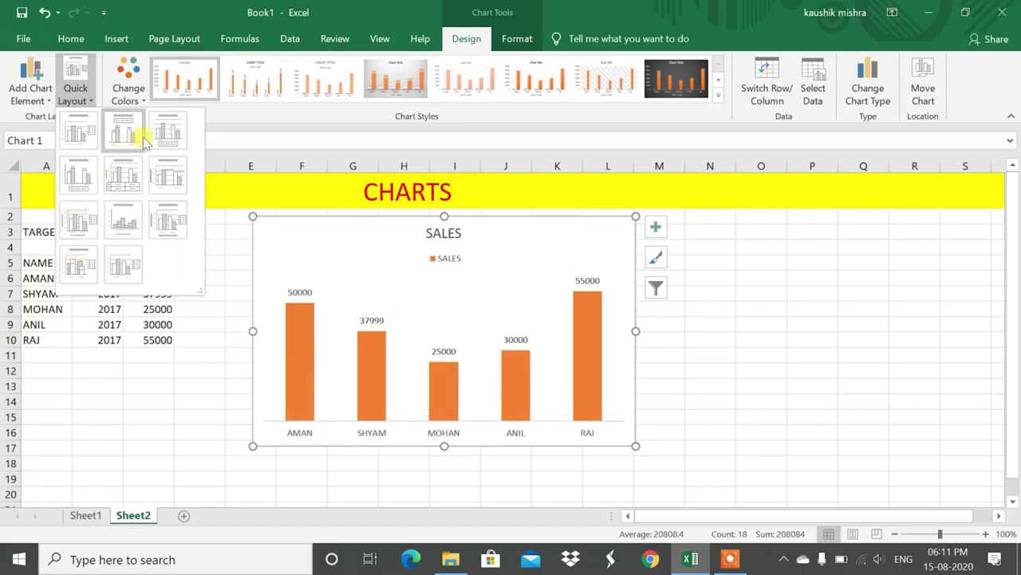
Preview how the sales chart looks with its primary vertical or primary horizontal axis hidden.
left_click(32, 89)
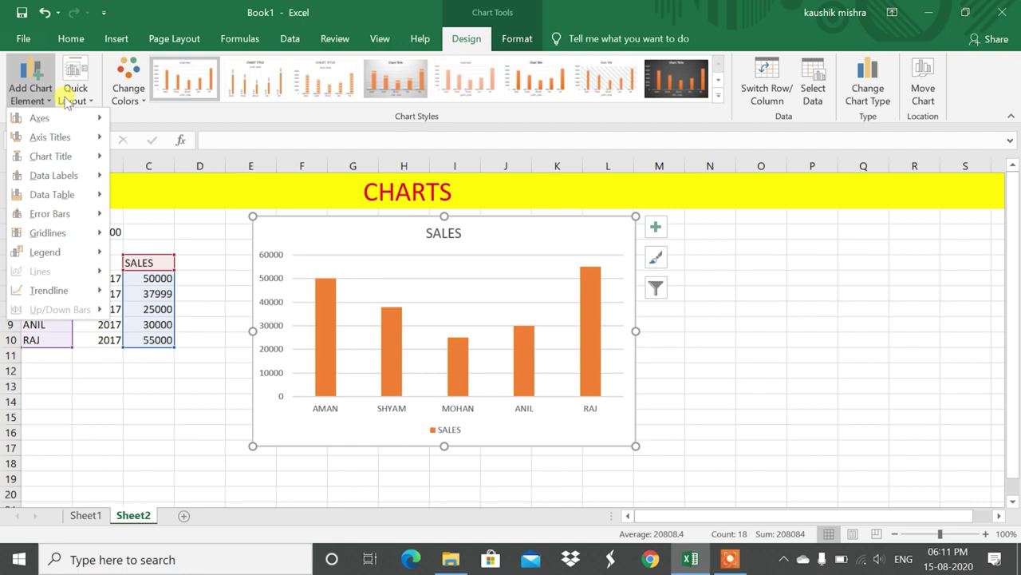
mouse_move(89, 120)
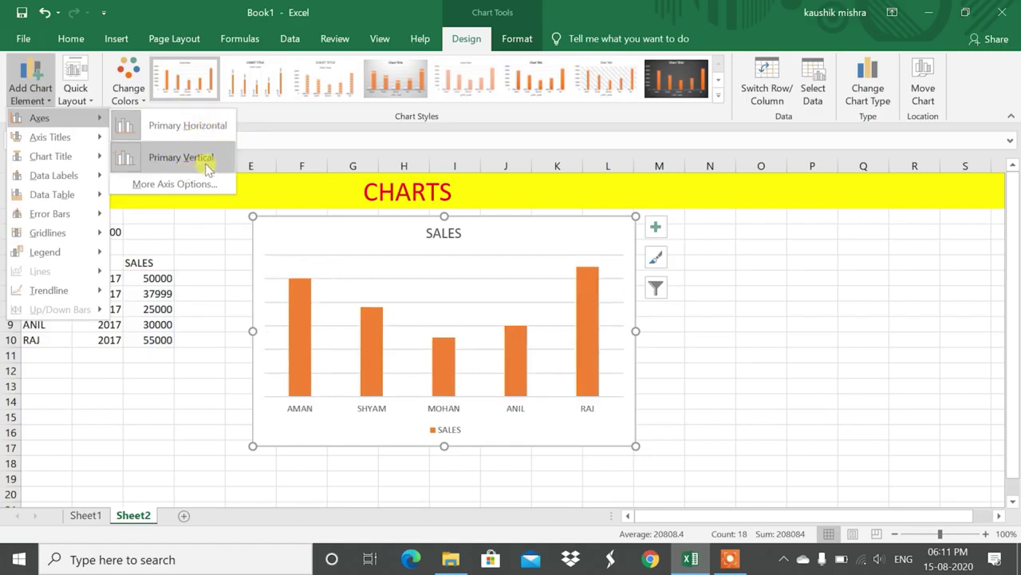
left_click(198, 128)
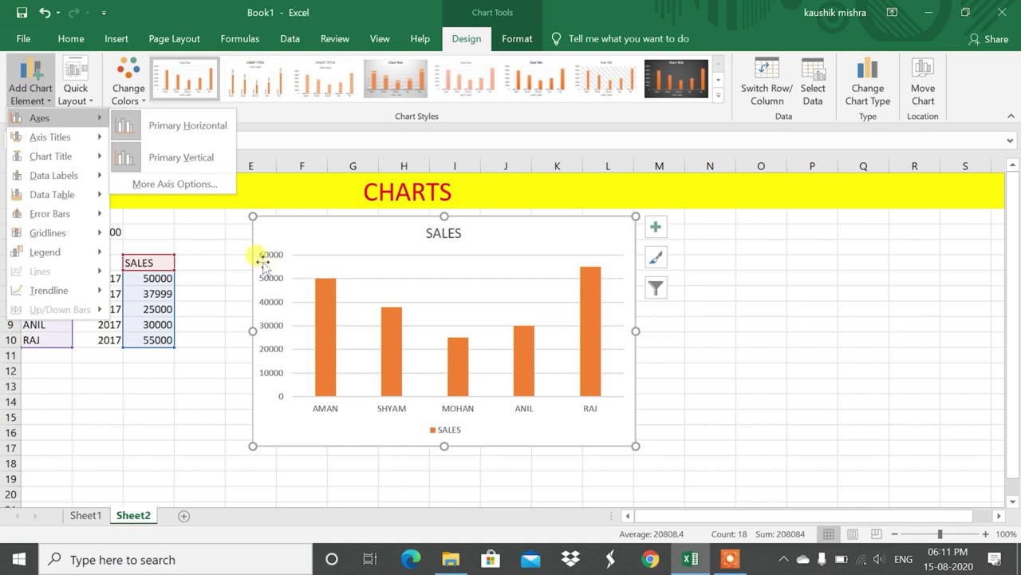
left_click(199, 129)
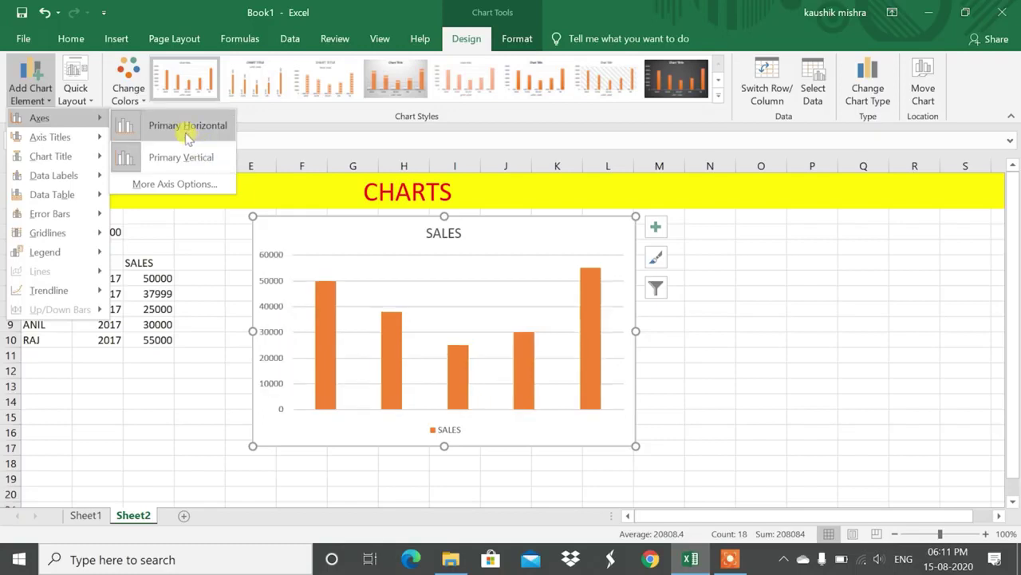
Examine the chart element options for axis titles, chart title, data labels, data table, error bars, gridlines, legend and trendline.
mouse_move(76, 138)
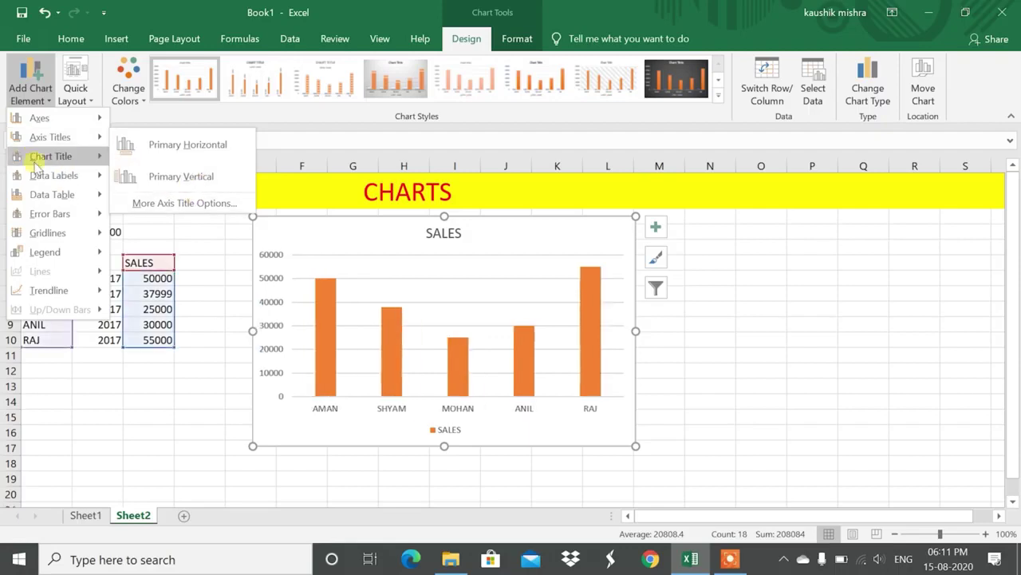
mouse_move(51, 158)
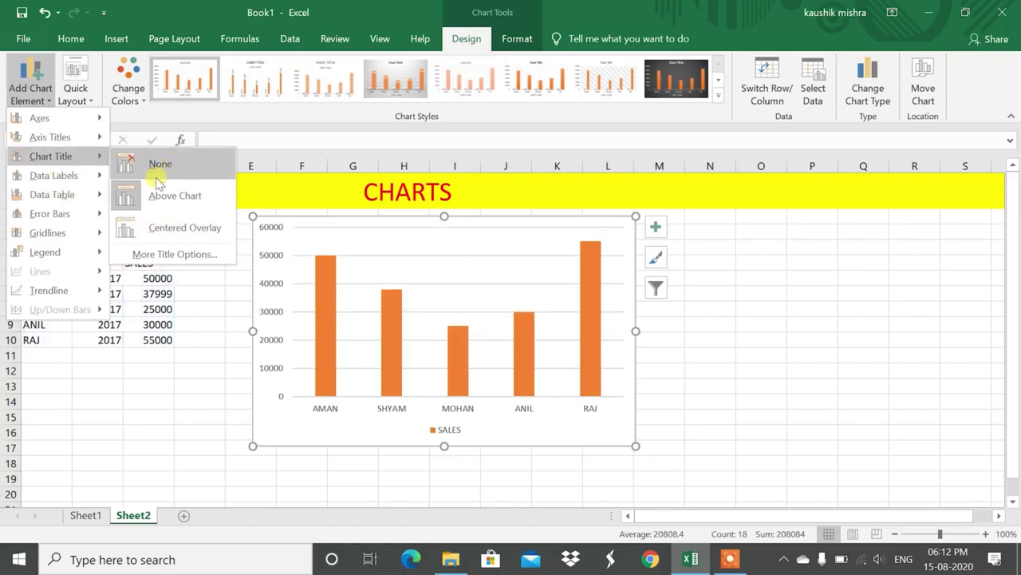
mouse_move(62, 179)
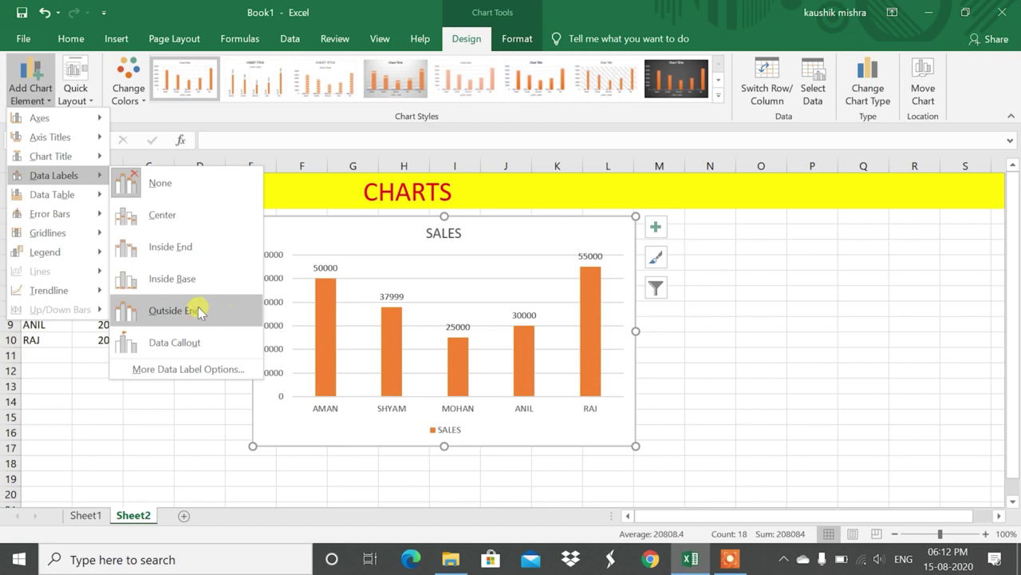
mouse_move(86, 196)
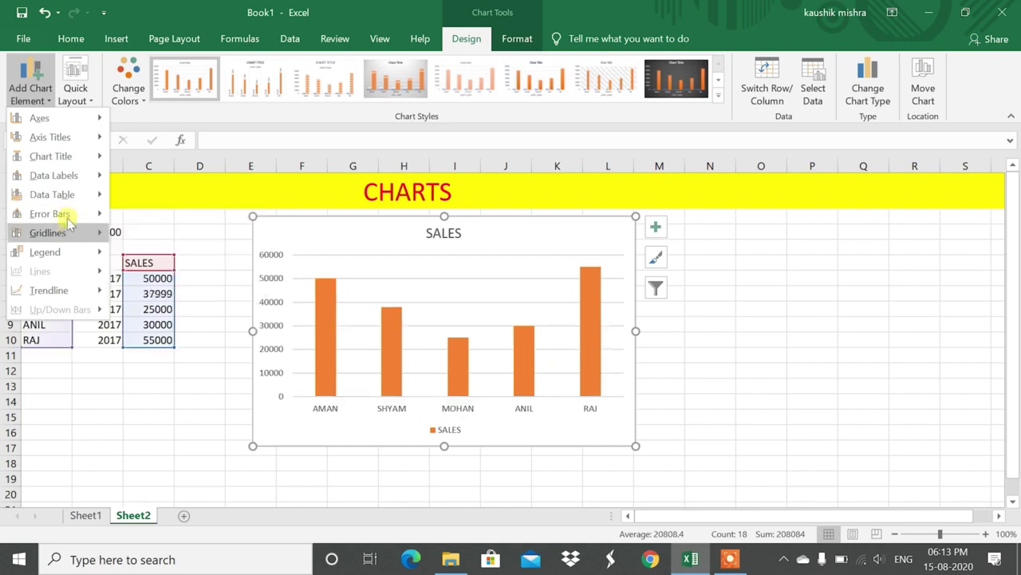
mouse_move(70, 213)
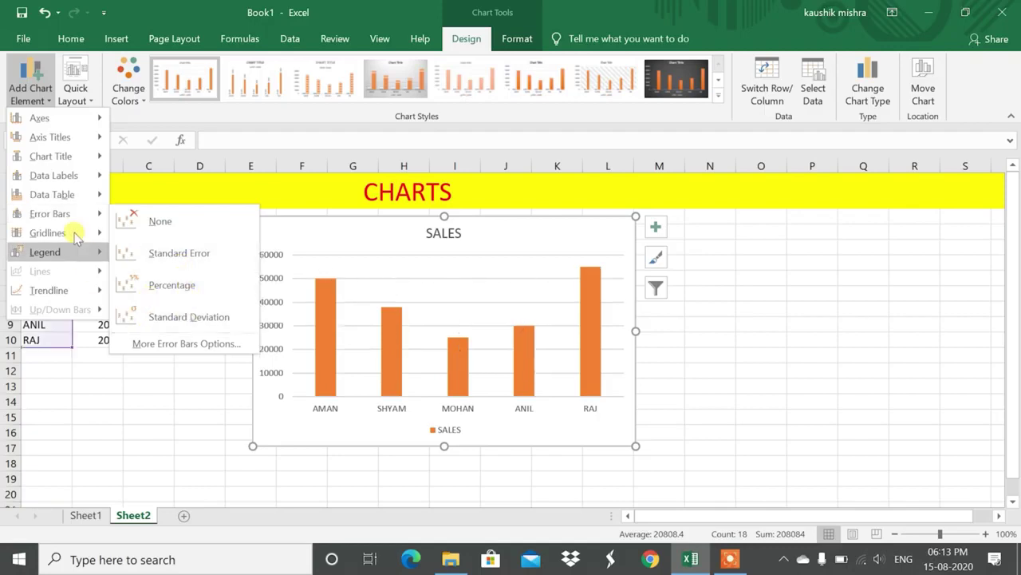
mouse_move(74, 234)
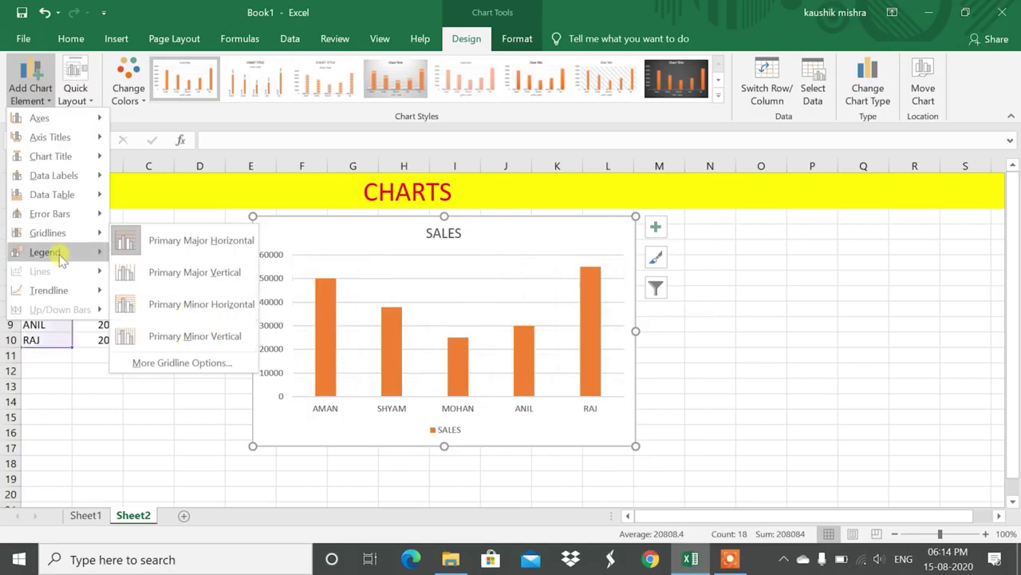
mouse_move(60, 257)
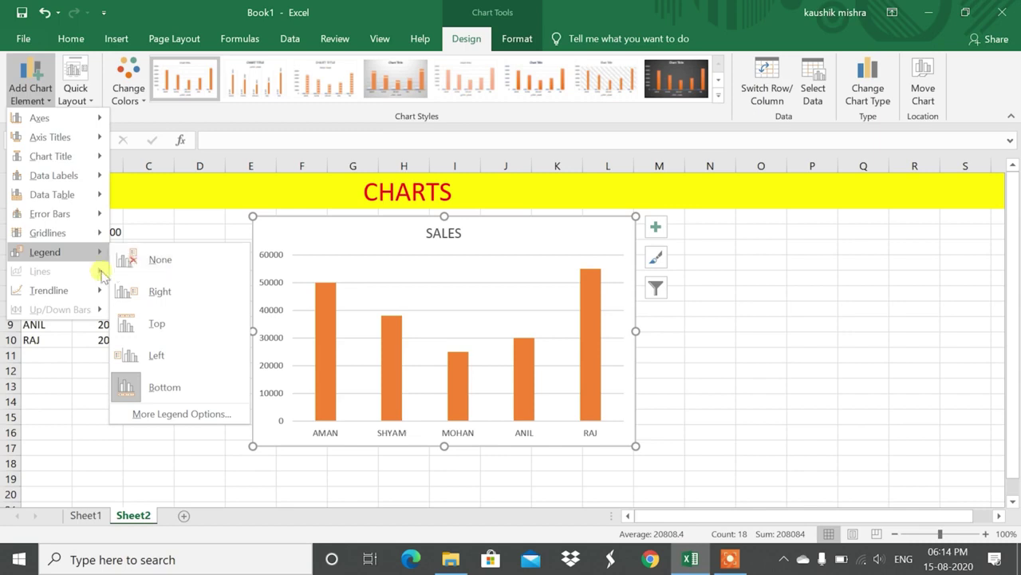
mouse_move(75, 289)
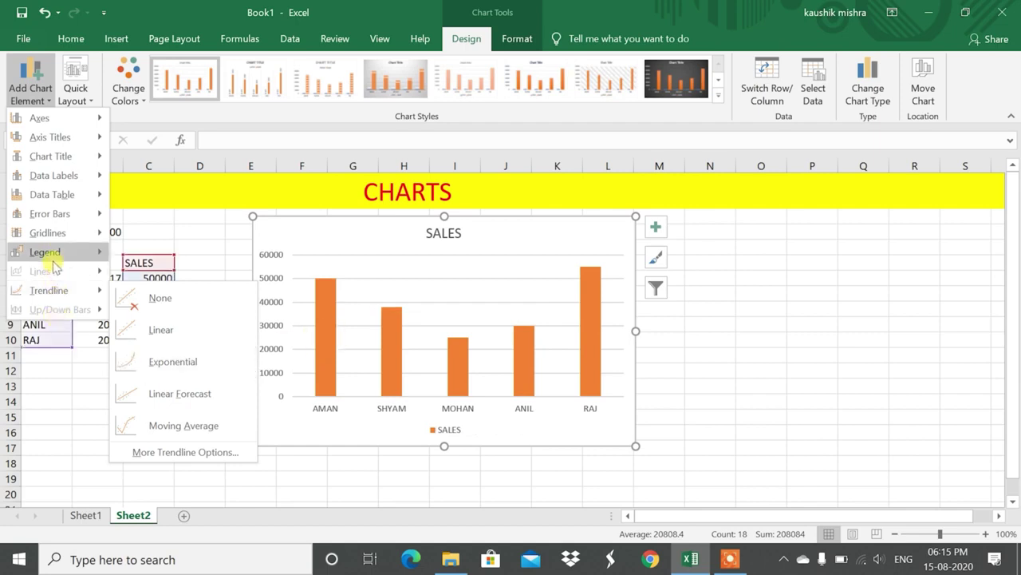
mouse_move(53, 260)
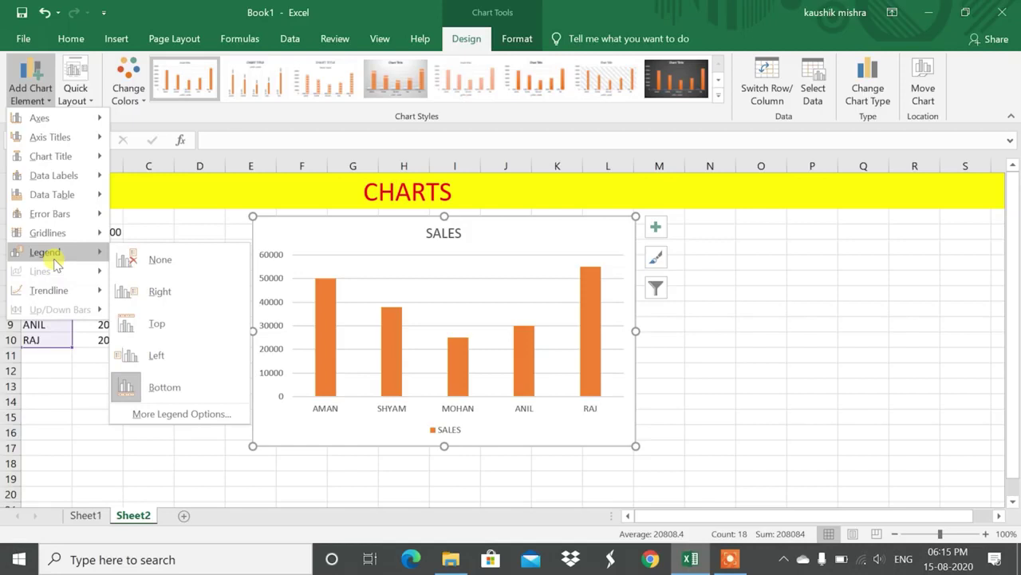
Switch the sales chart's rows and columns back and forth, ending with the names along the horizontal axis.
mouse_move(51, 291)
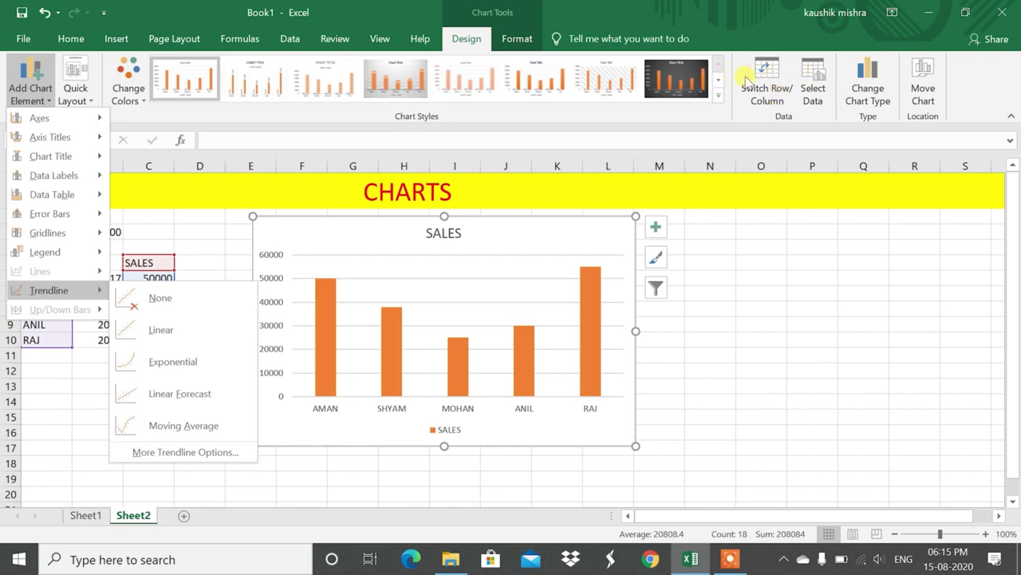
left_click(765, 91)
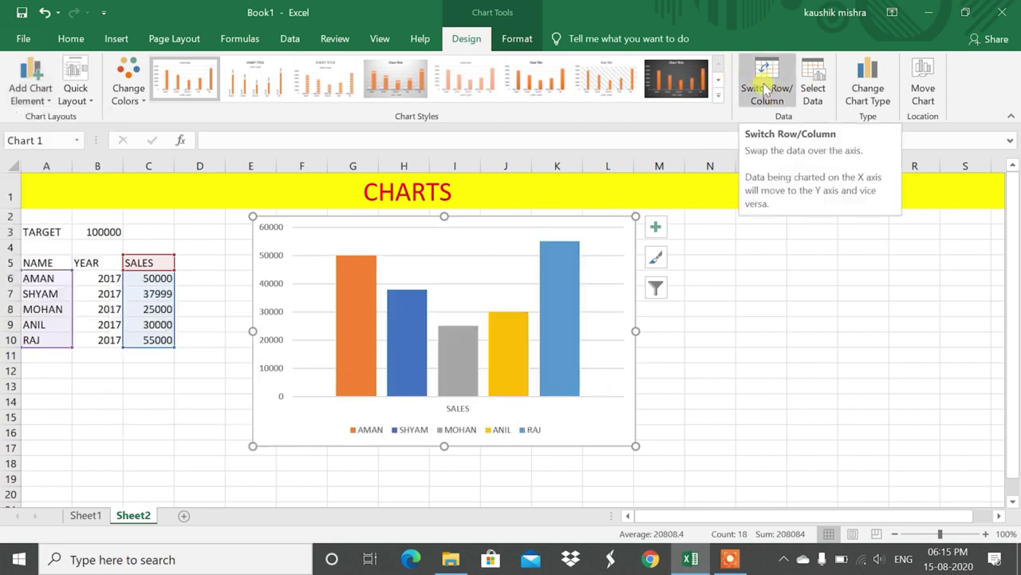
left_click(765, 91)
left_click(765, 91)
left_click(765, 89)
left_click(765, 89)
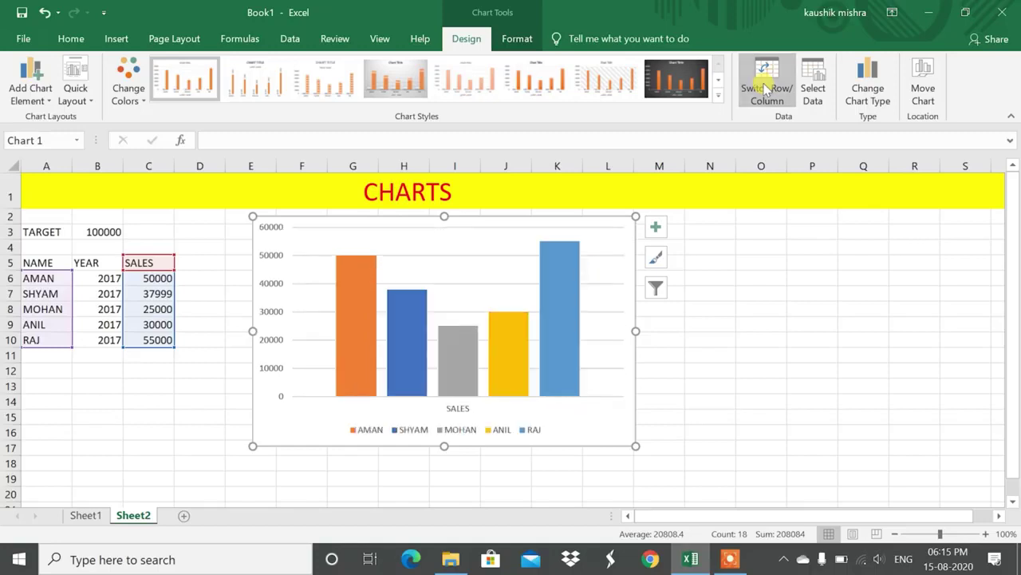
left_click(764, 90)
left_click(765, 89)
left_click(764, 89)
left_click(764, 89)
left_click(765, 89)
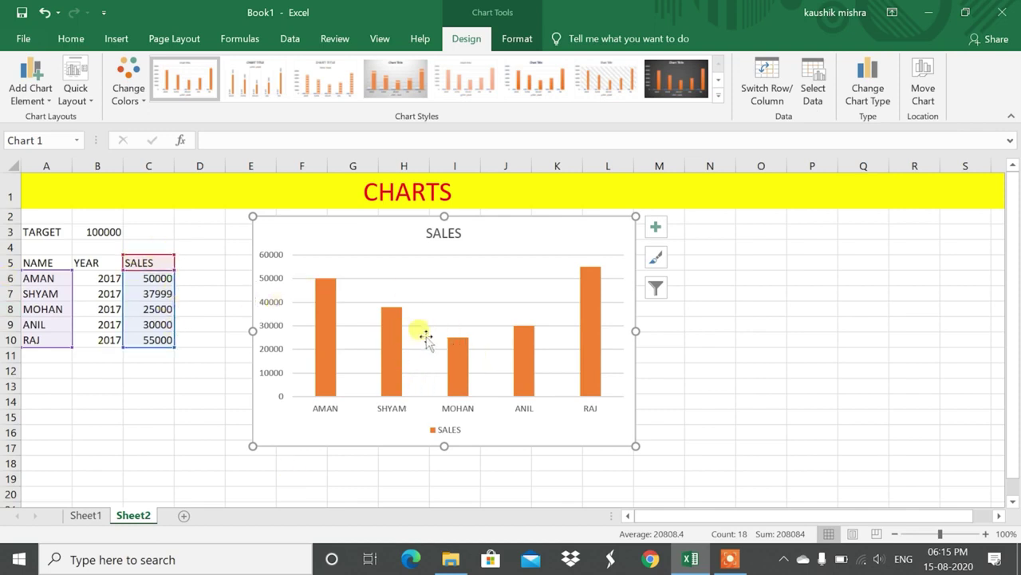
left_click(770, 90)
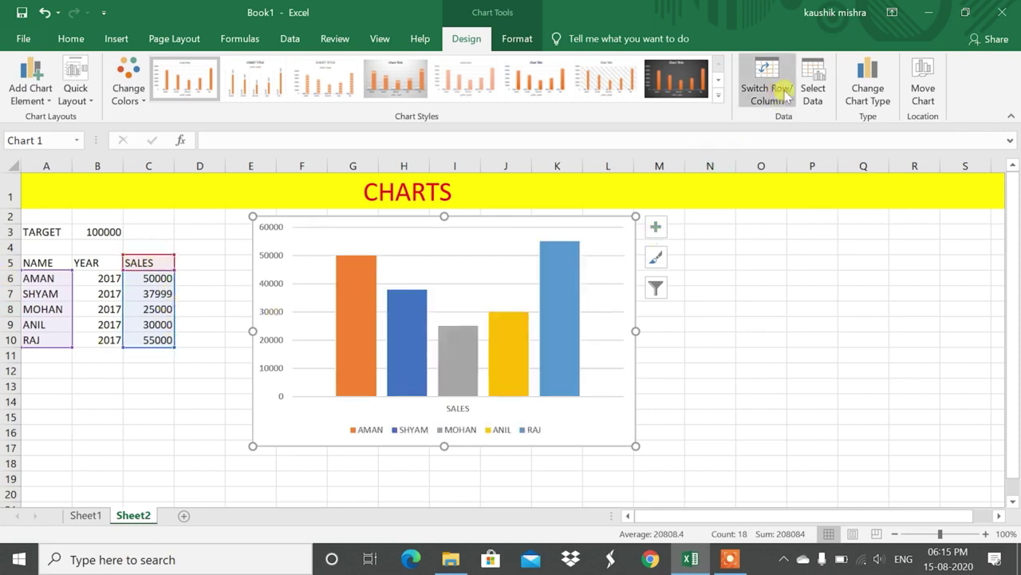
left_click(750, 93)
Review the sales chart's data range, series and category labels in Select Data Source and close it without changes.
left_click(814, 88)
left_click_drag(479, 155, 740, 145)
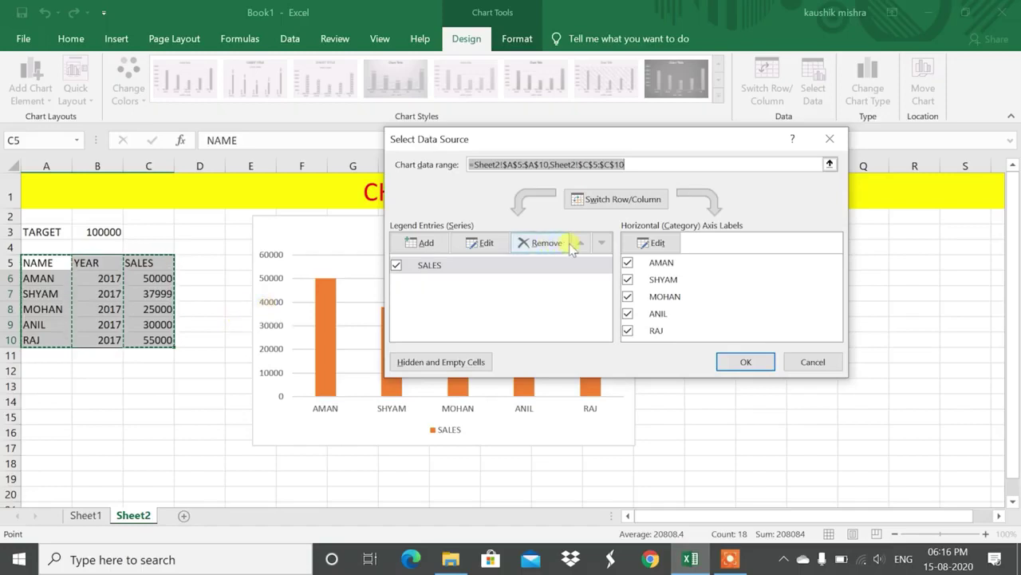
left_click(836, 362)
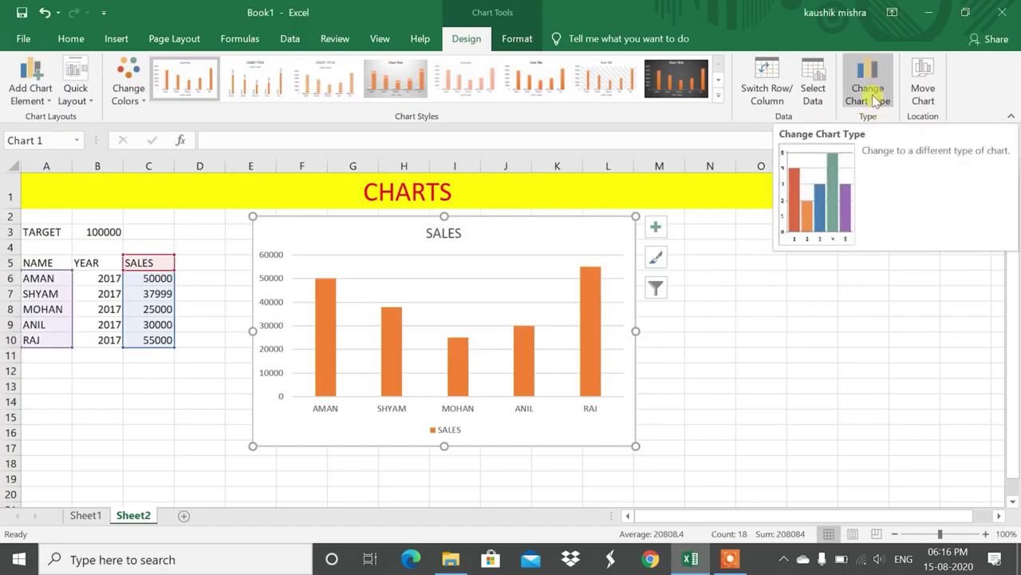
Convert the sales column chart to a basic pie chart and undo the chart type change.
left_click(396, 405)
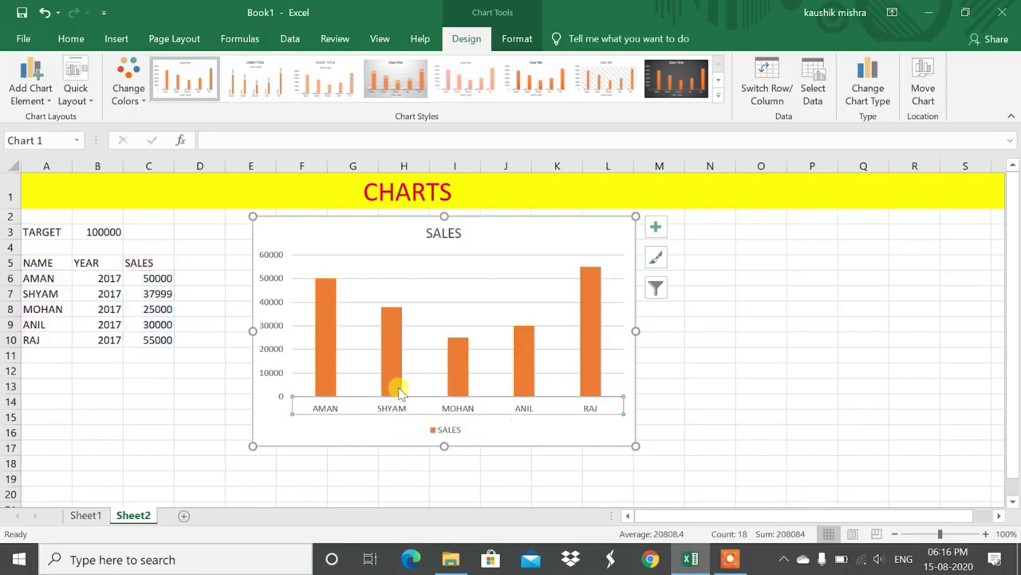
left_click(871, 88)
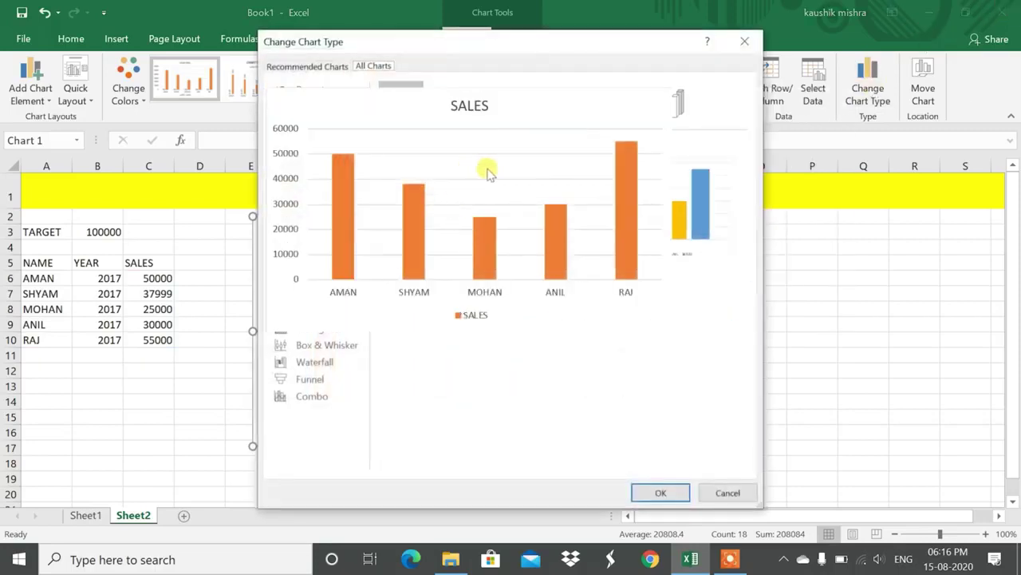
left_click(315, 157)
mouse_move(489, 220)
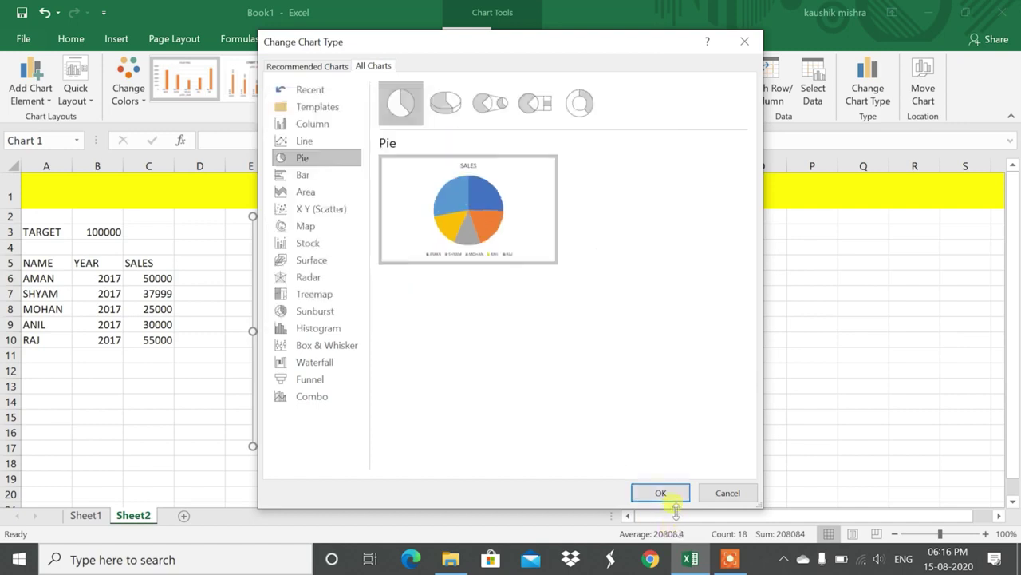
left_click(661, 492)
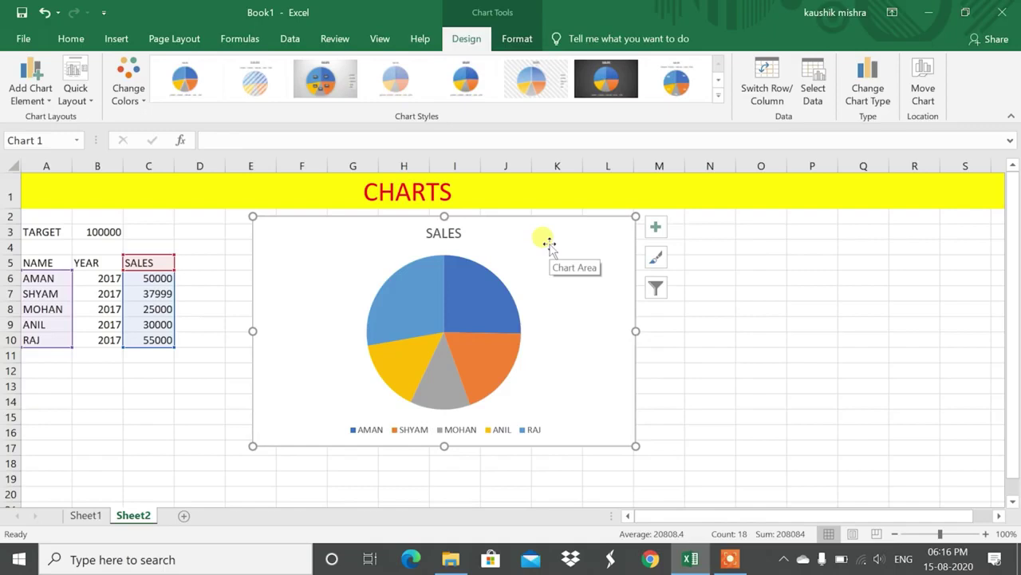
key("ctrl+z")
Add data labels to the sales chart, trying axis titles, a data table and error bars but leaving them off.
left_click(655, 227)
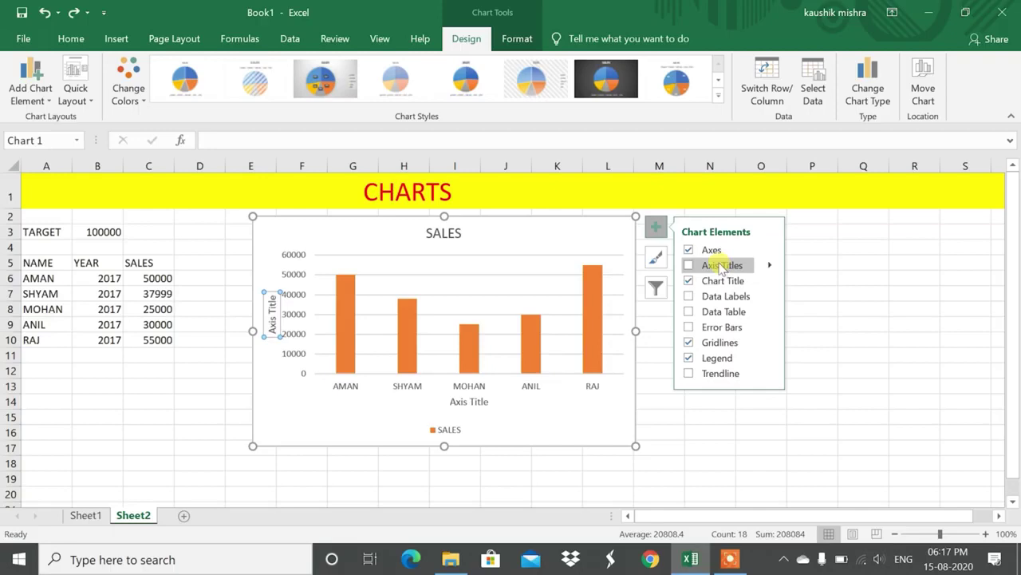
left_click(690, 264)
left_click(690, 297)
left_click(690, 312)
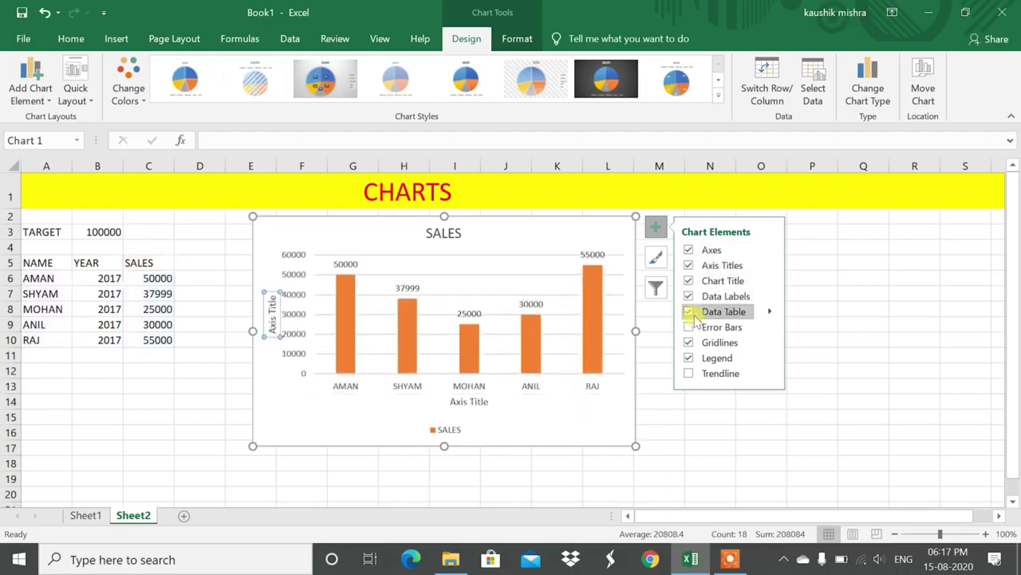
left_click(689, 312)
left_click(689, 326)
left_click(689, 265)
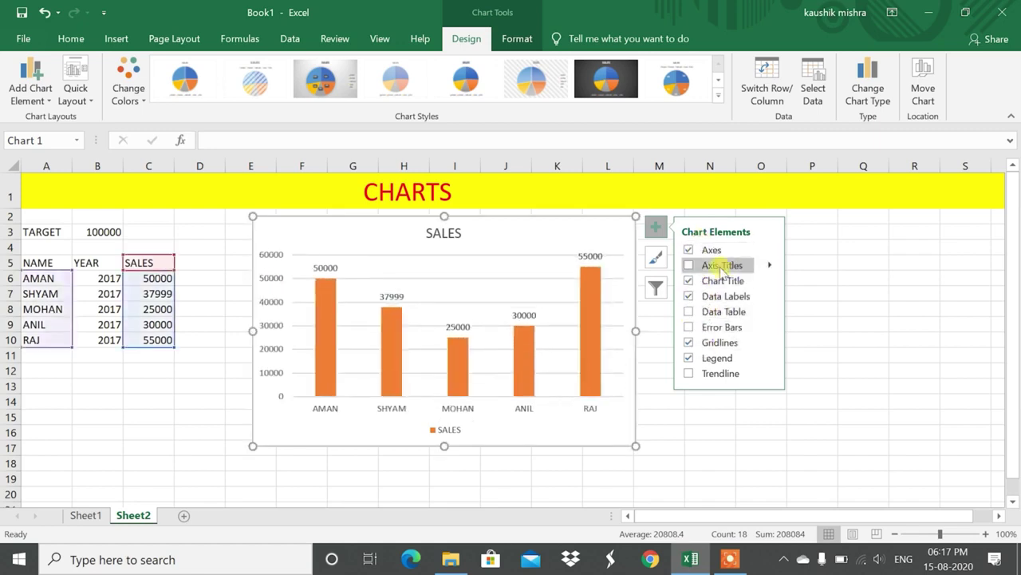
Browse the chart's available styles and its colorful and monochromatic palettes without applying any.
left_click(657, 257)
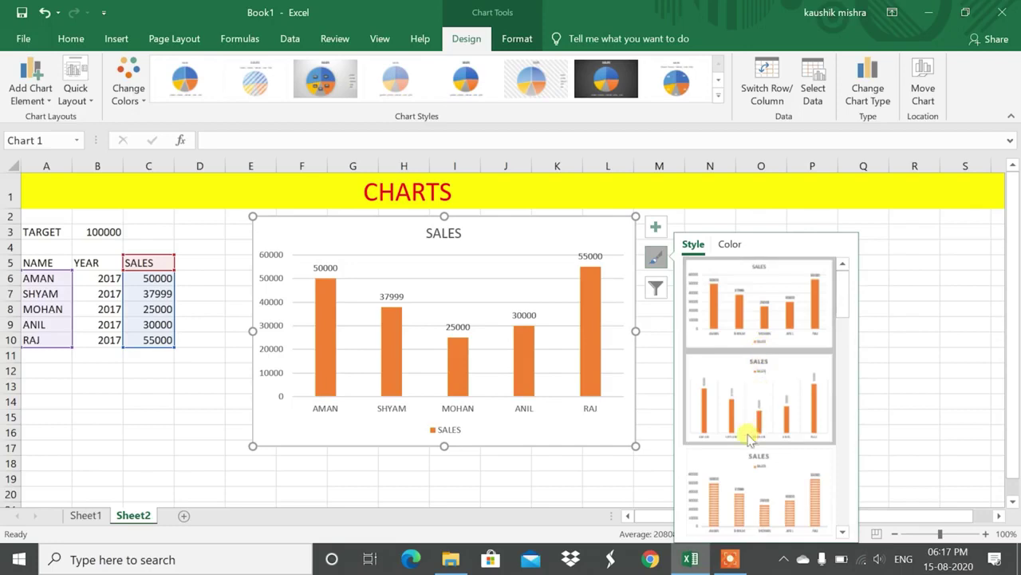
left_click(732, 246)
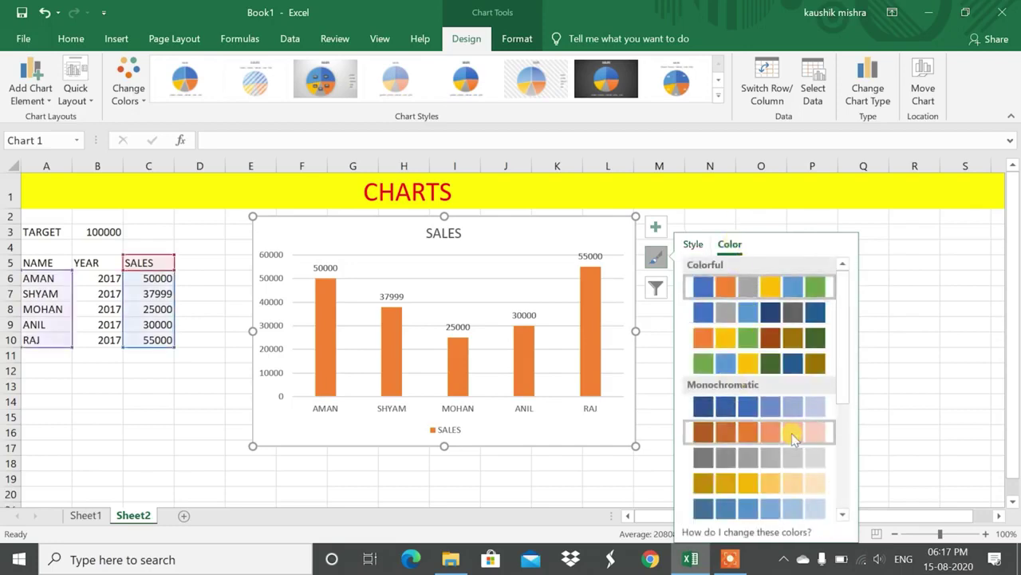
Filter the row 9 category out of the sales chart and apply, and include it again.
left_click(657, 289)
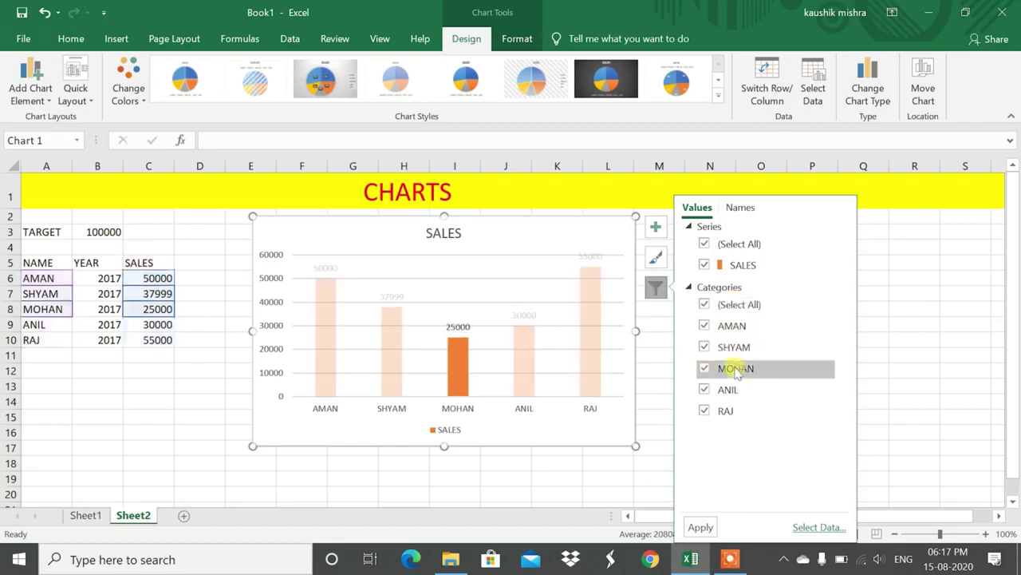
left_click(706, 389)
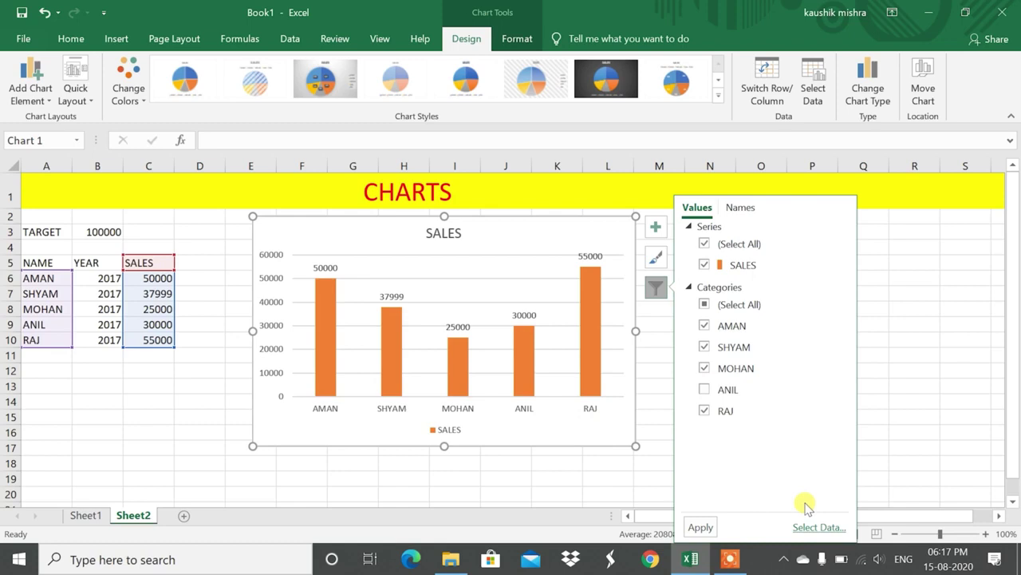
left_click(702, 525)
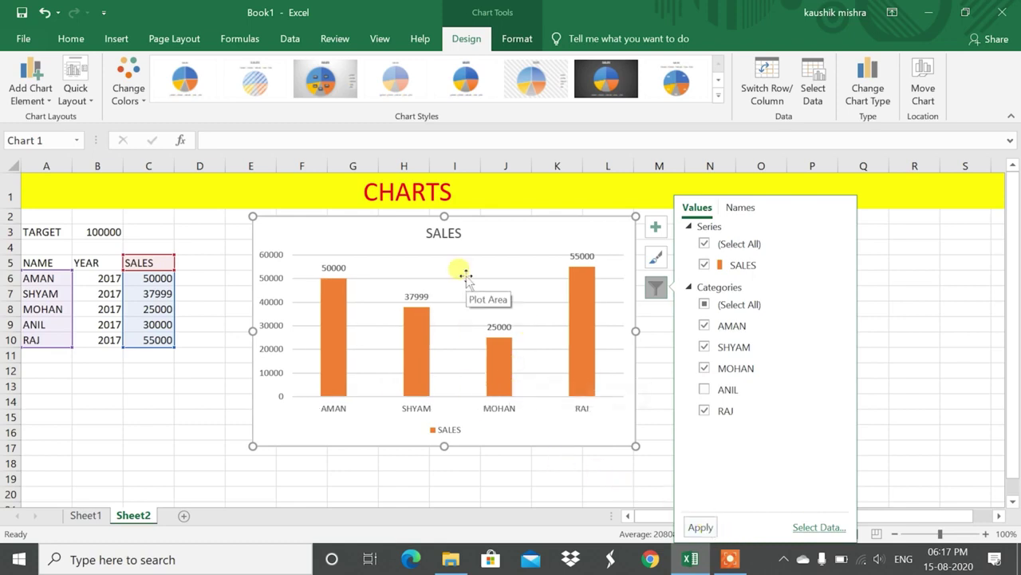
left_click(714, 389)
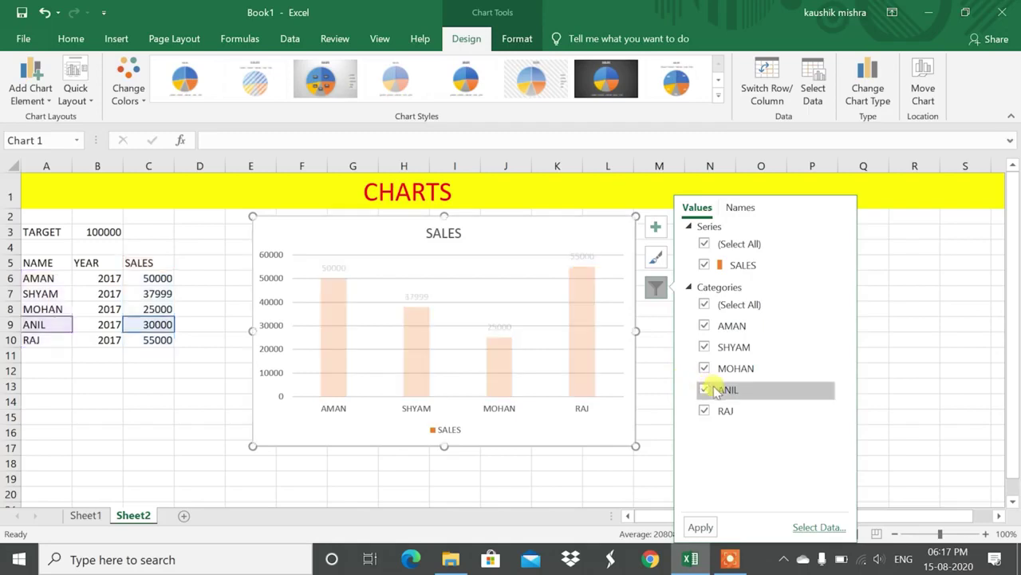
left_click(710, 527)
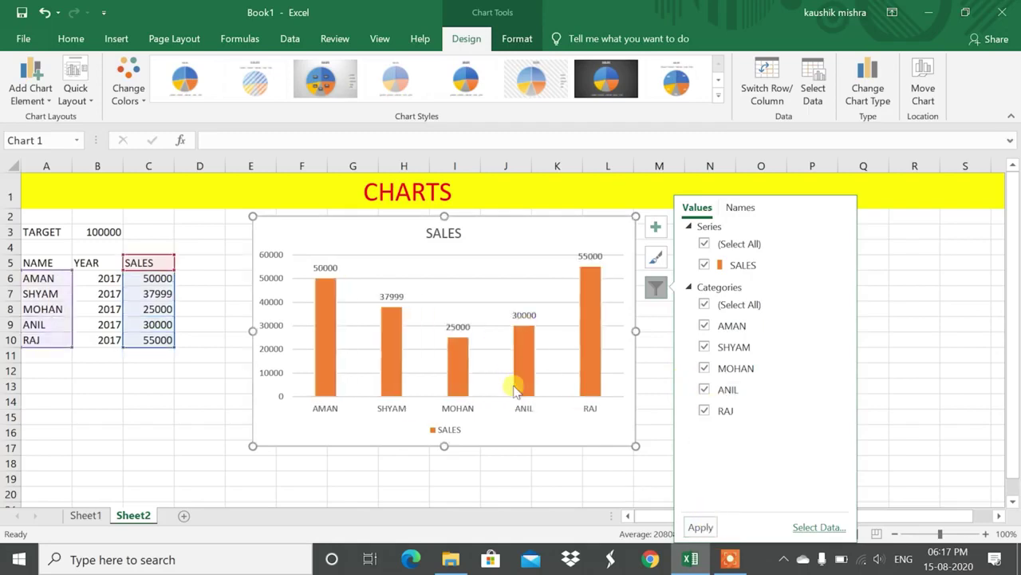
Review the series and category name sources in the chart filter and close it without changes.
left_click(740, 207)
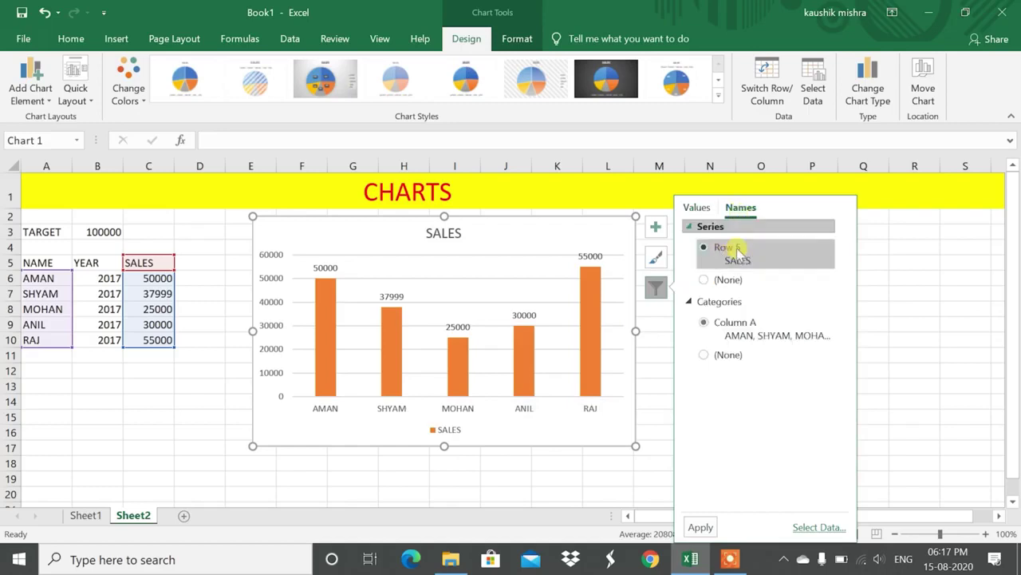
left_click(697, 209)
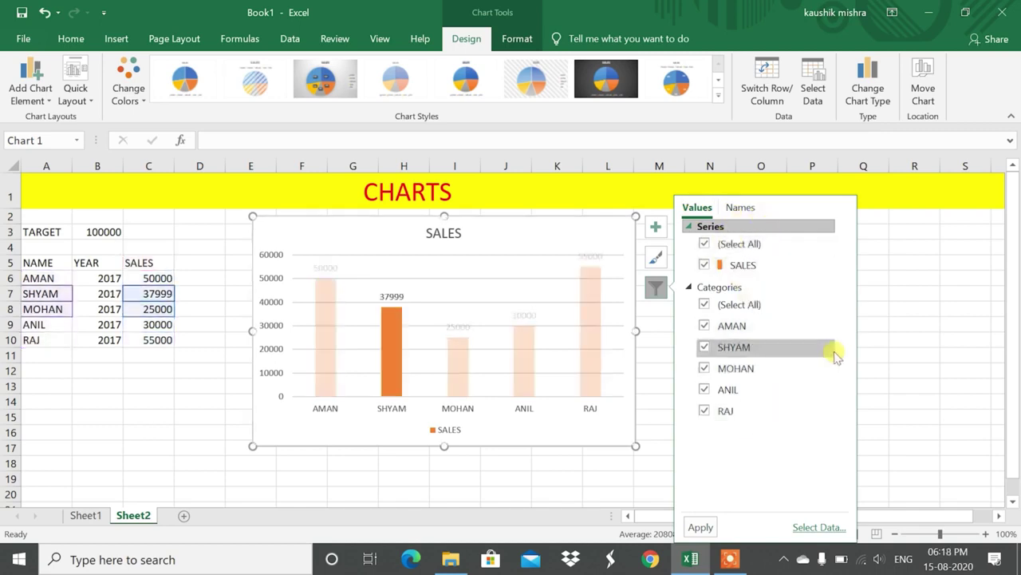
left_click(955, 281)
Examine the formatting options offered for the chart's gridlines and for the whole chart area.
left_click(581, 304)
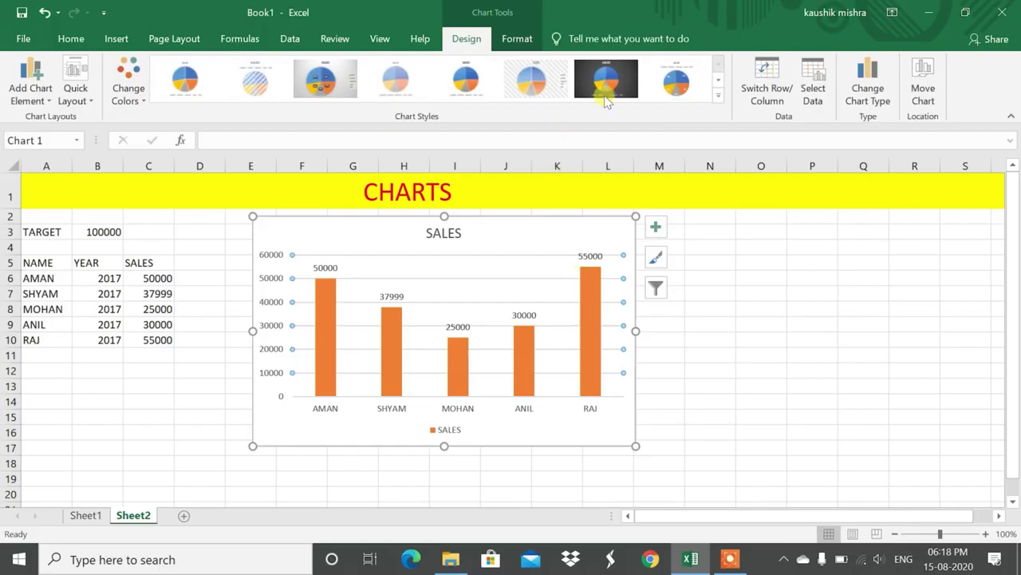
left_click(519, 37)
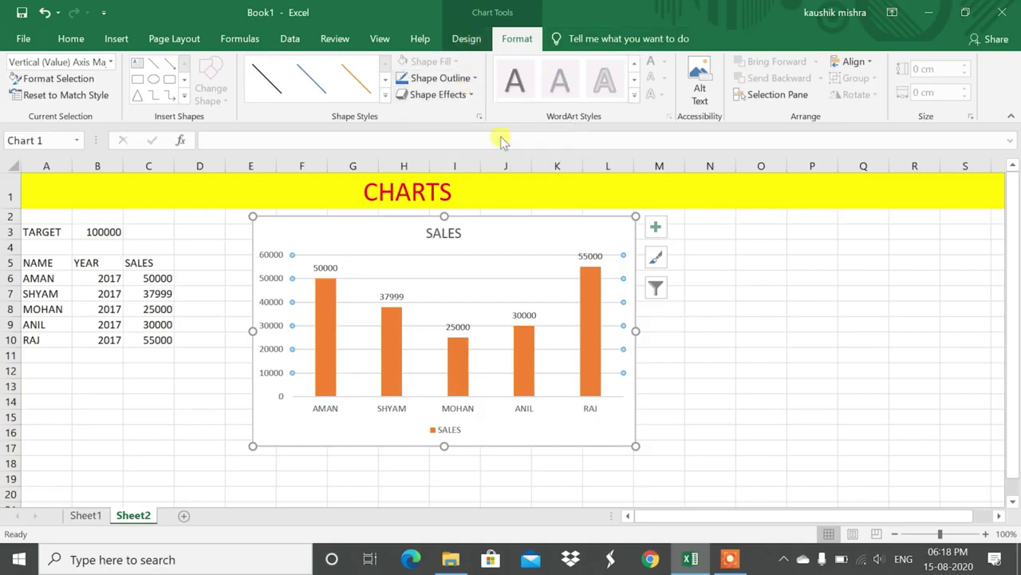
left_click(486, 260)
left_click(466, 277)
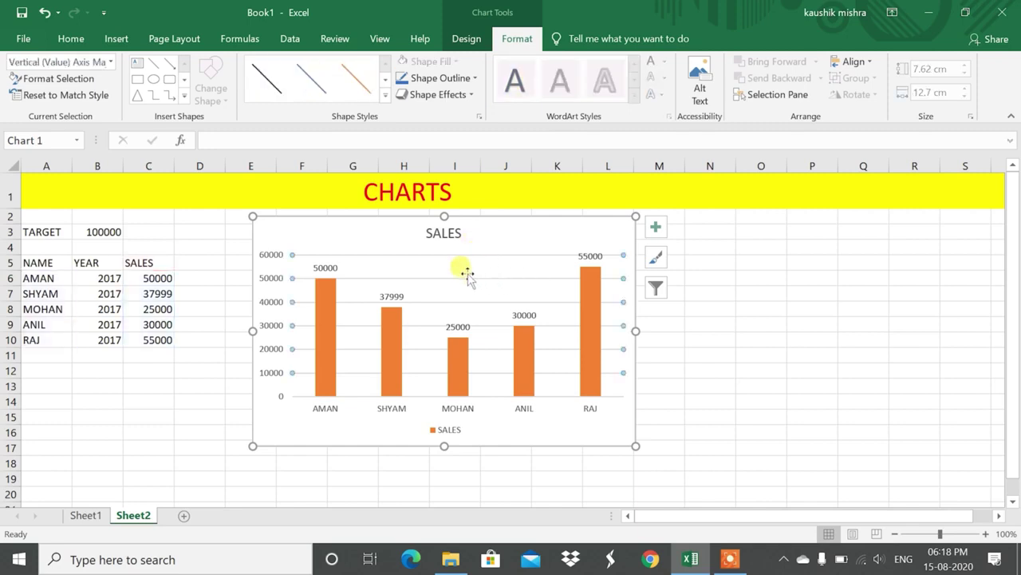
left_click(511, 260)
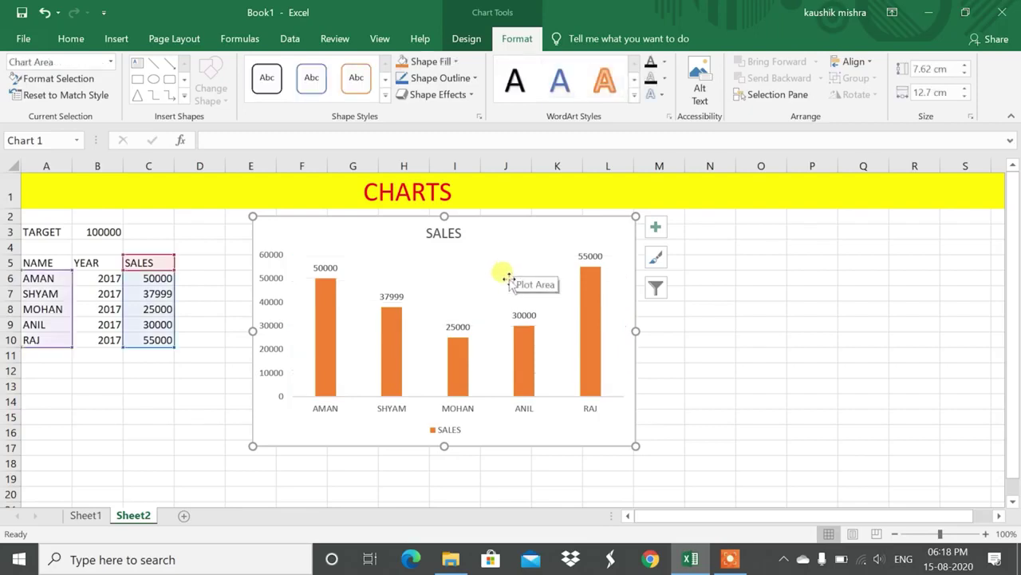
Apply the dark-background chart style to the sales chart.
left_click(456, 38)
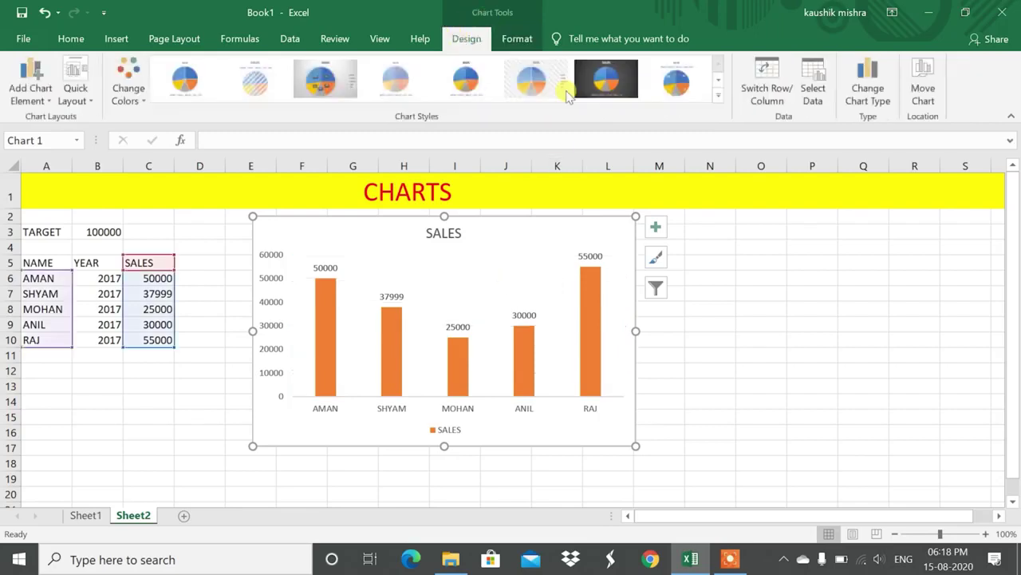
left_click(719, 97)
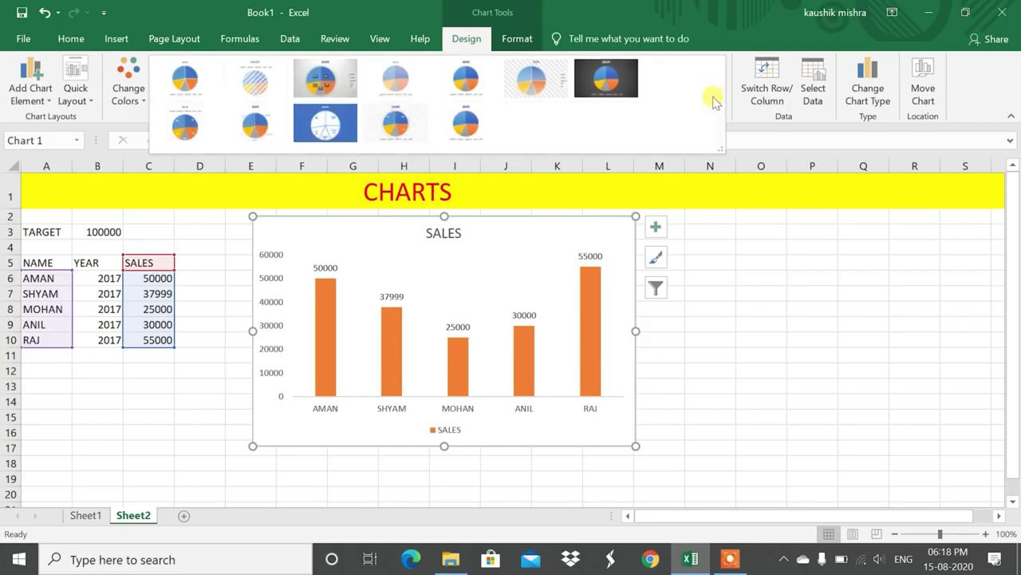
left_click(612, 83)
left_click(487, 254)
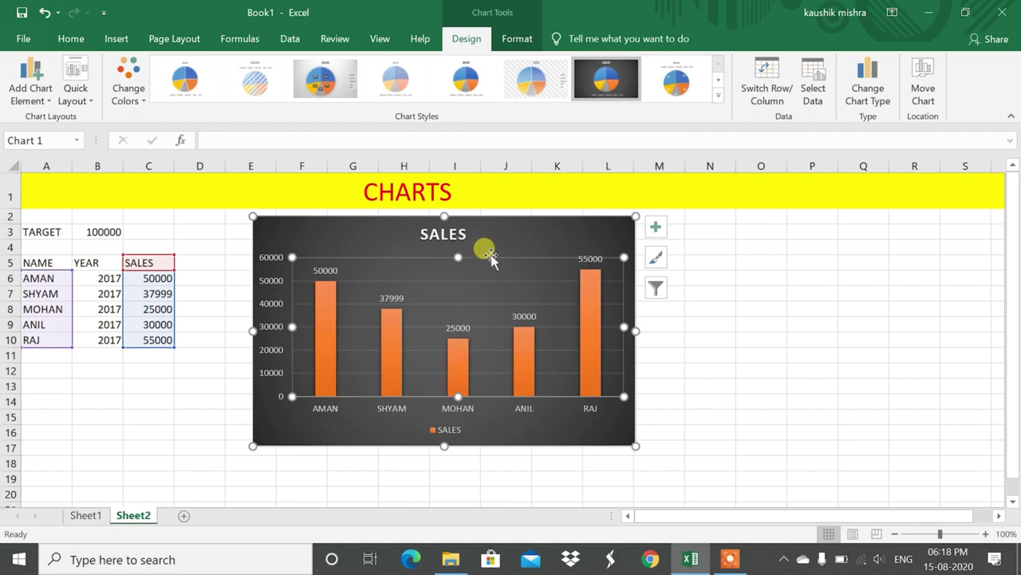
left_click(495, 281)
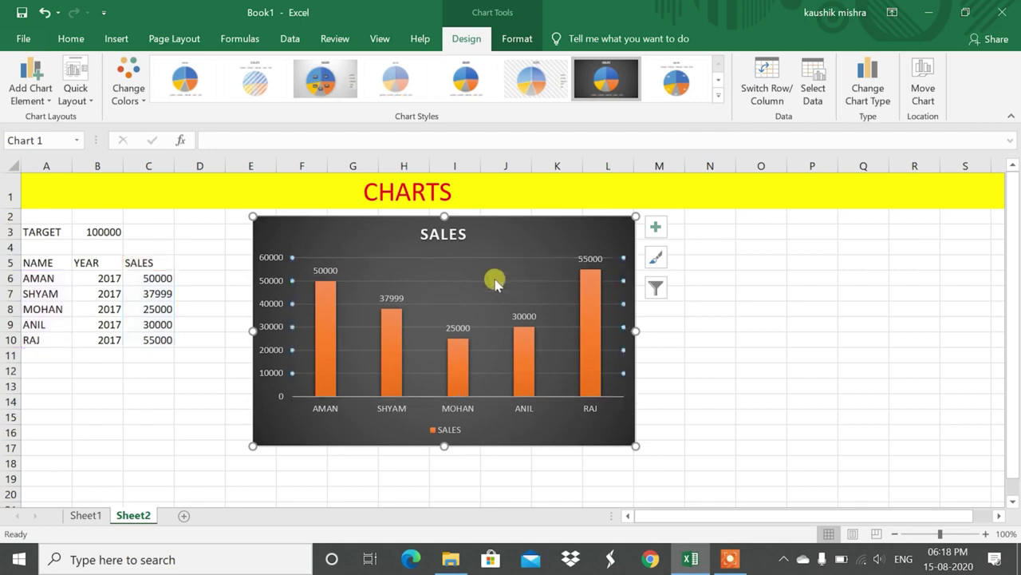
left_click(495, 281)
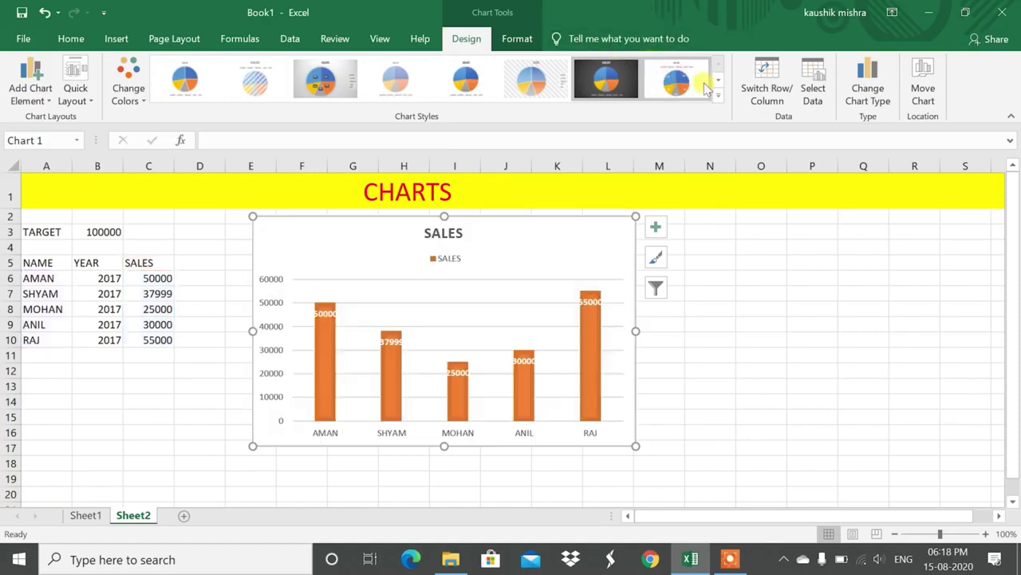
Undo the dark chart style, the category filtering, the removal of the axis titles and the data labels.
key("ctrl+z")
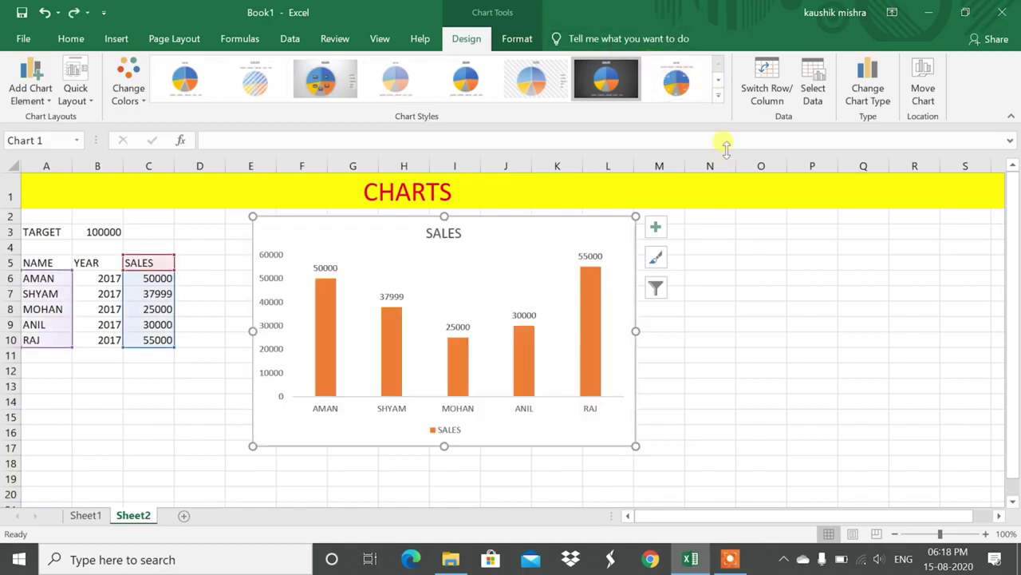
key("ctrl+z")
key("ctrl+z")
key("ctrl+z")
key("ctrl+z")
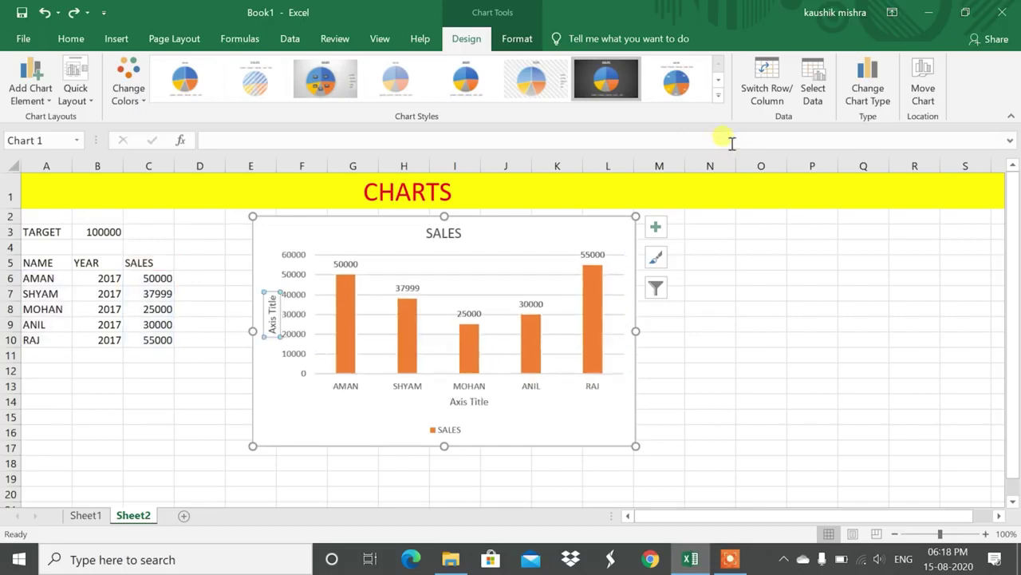
key("ctrl+z")
key("ctrl+z")
key("ctrl+z")
key("ctrl+z")
key("ctrl+z")
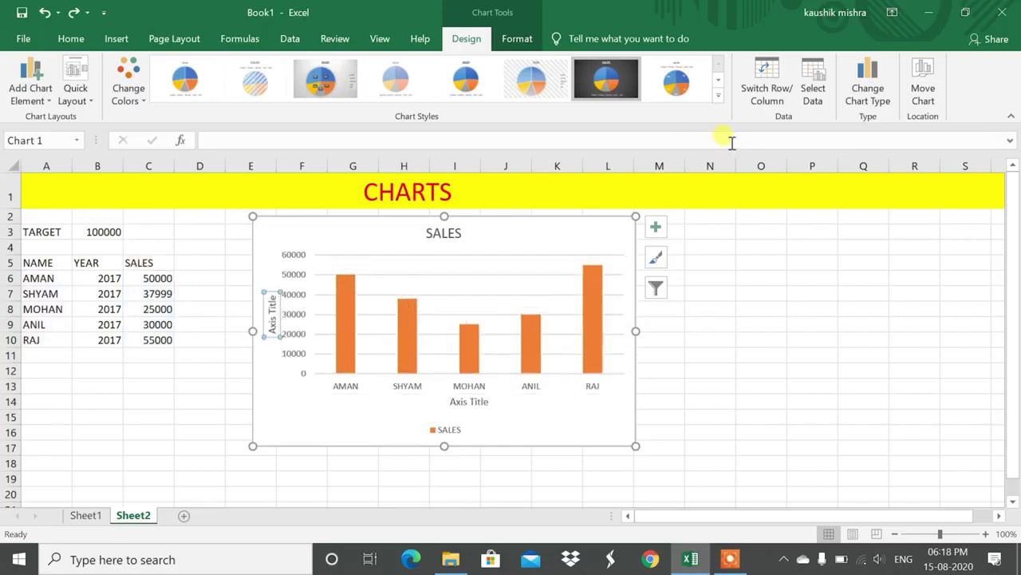
Undo the remaining chart edits, the chart insertion and the entry of the last SALES value in C10.
key("ctrl+z")
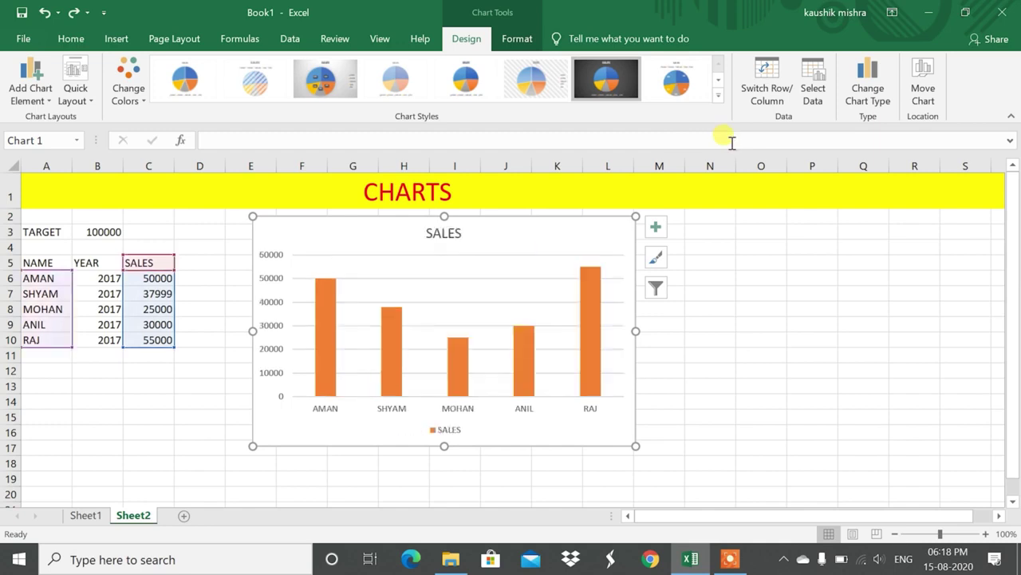
key("ctrl+z")
key("ctrl+z")
key("ctrl+z")
key("ctrl+z")
key("ctrl+z")
key("ctrl+z")
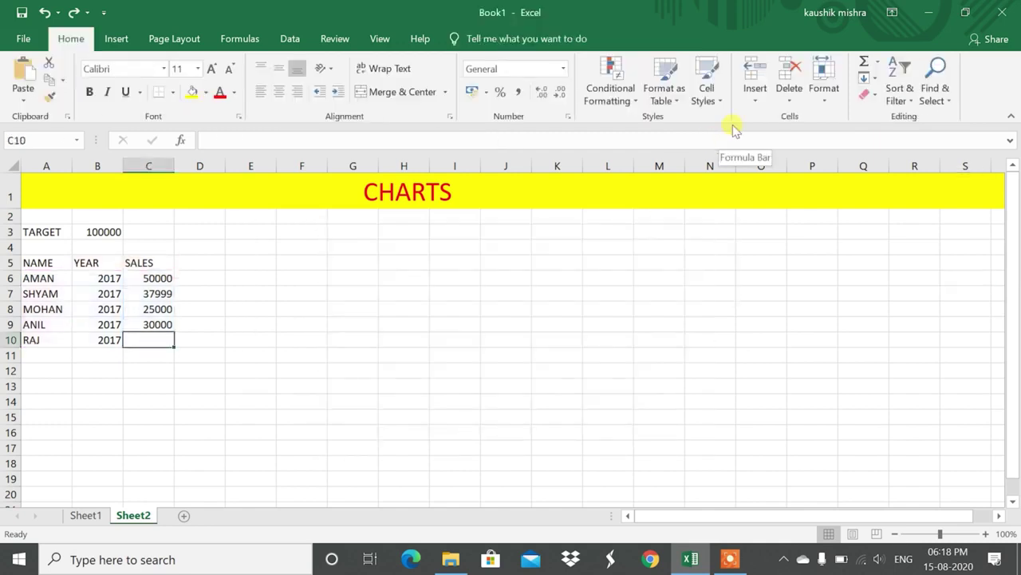
Redo the C10 sales value and the insertion of the column chart with the YEAR and SALES series.
key("ctrl+y")
key("ctrl+y")
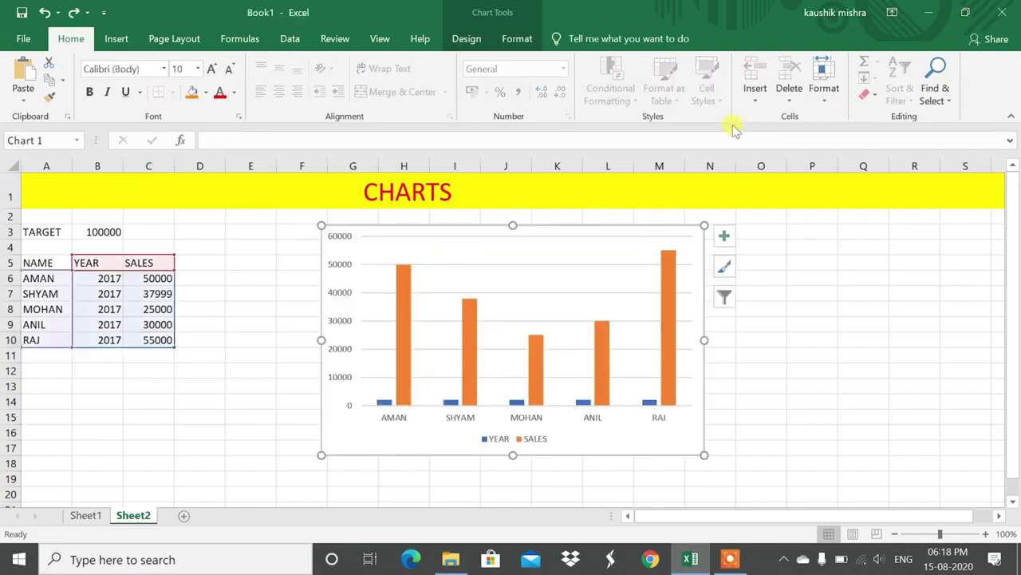
left_click(481, 42)
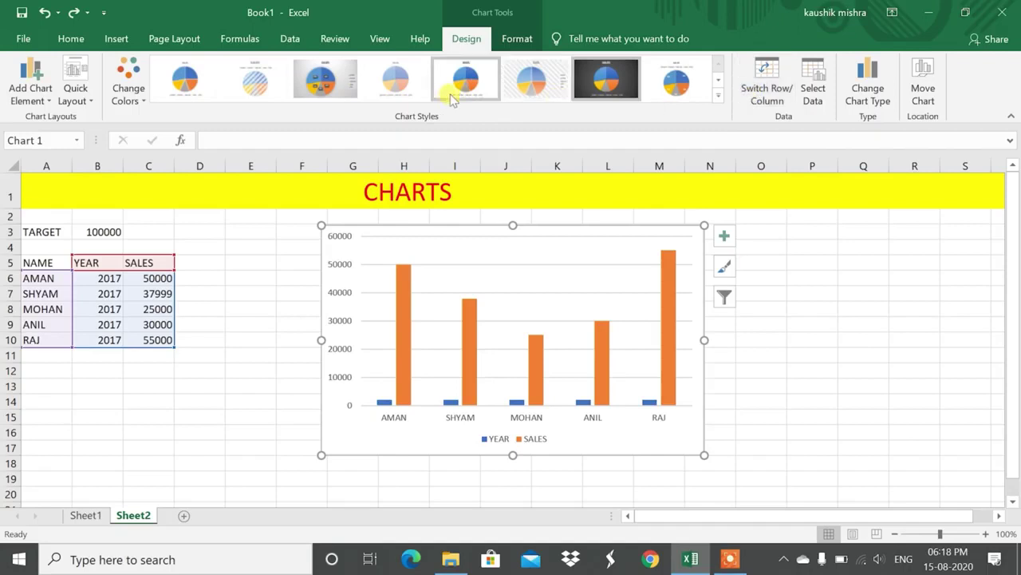
left_click(912, 244)
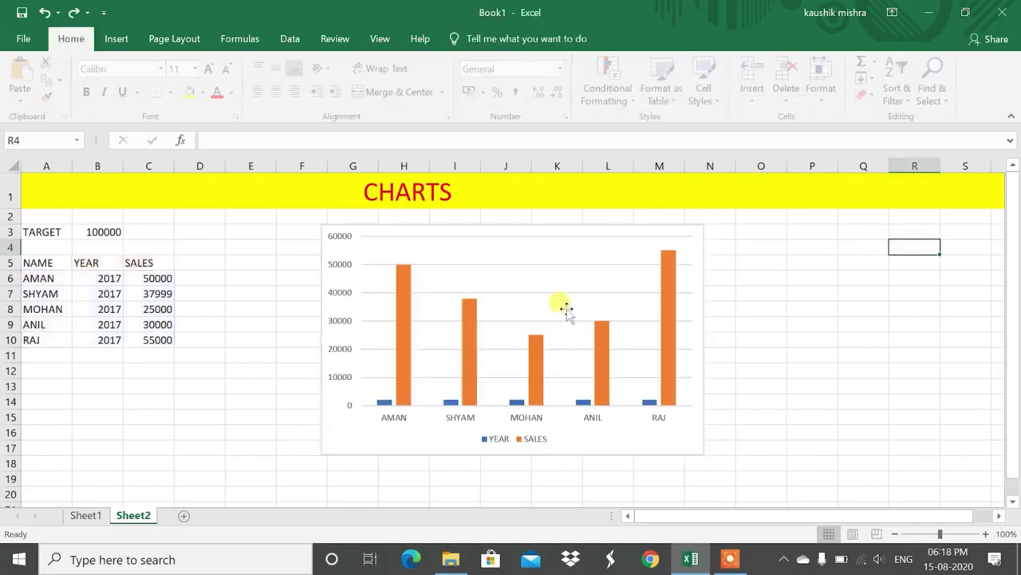
Change the chart's data source to only the NAME and SALES columns, A5:A10 and C5:C10.
left_click(472, 232)
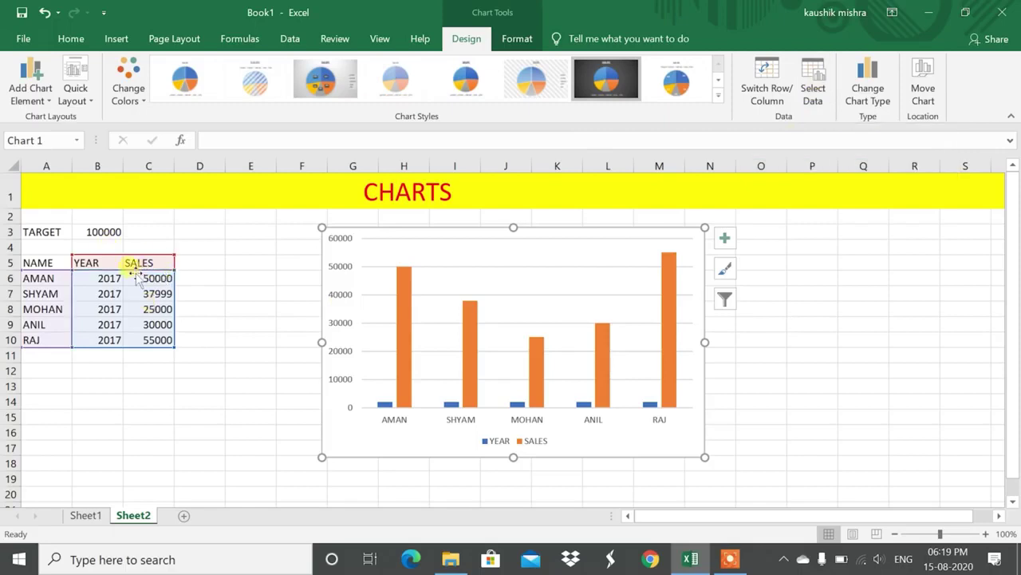
left_click(822, 102)
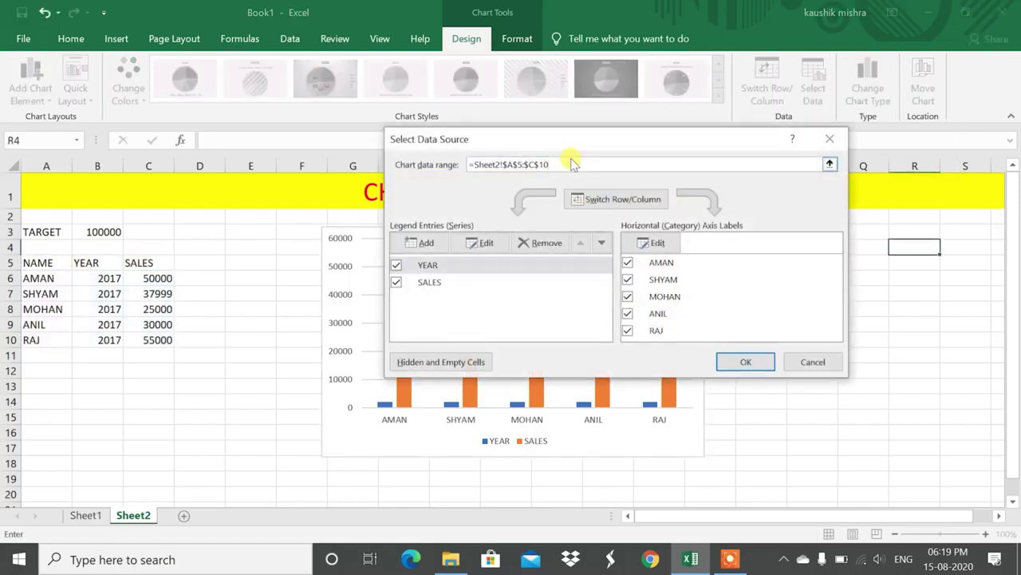
key("BackSpace")
left_click_drag(35, 261, 36, 343)
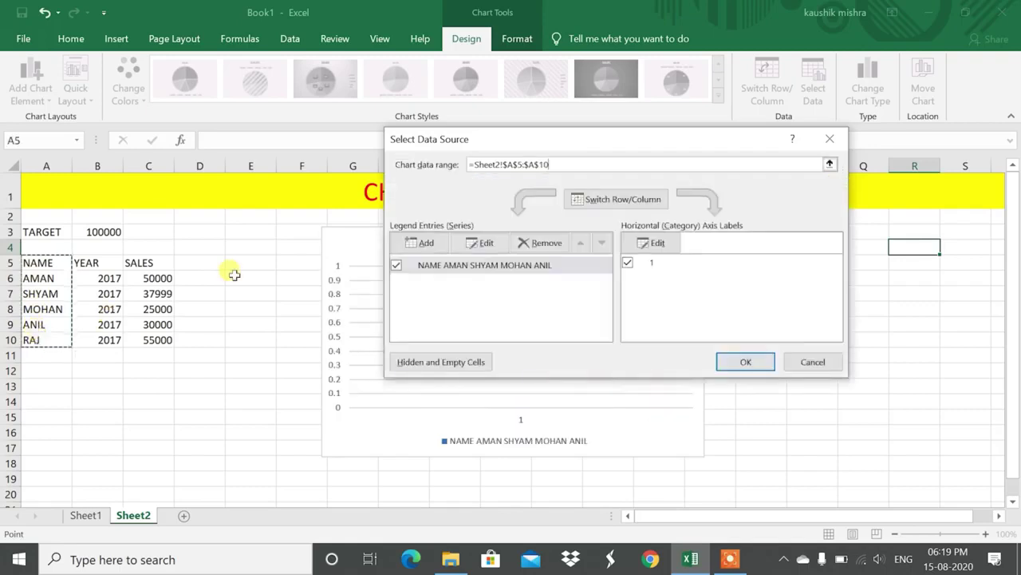
left_click_drag(143, 266, 168, 345)
left_click(730, 363)
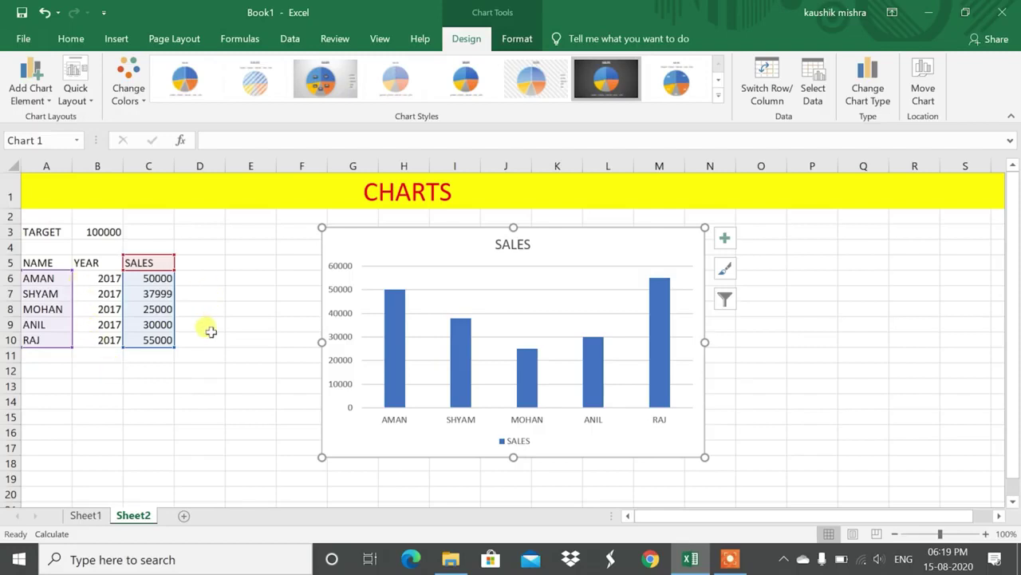
Apply the dark-background chart style to the sales chart and delete its horizontal gridlines.
left_click(718, 95)
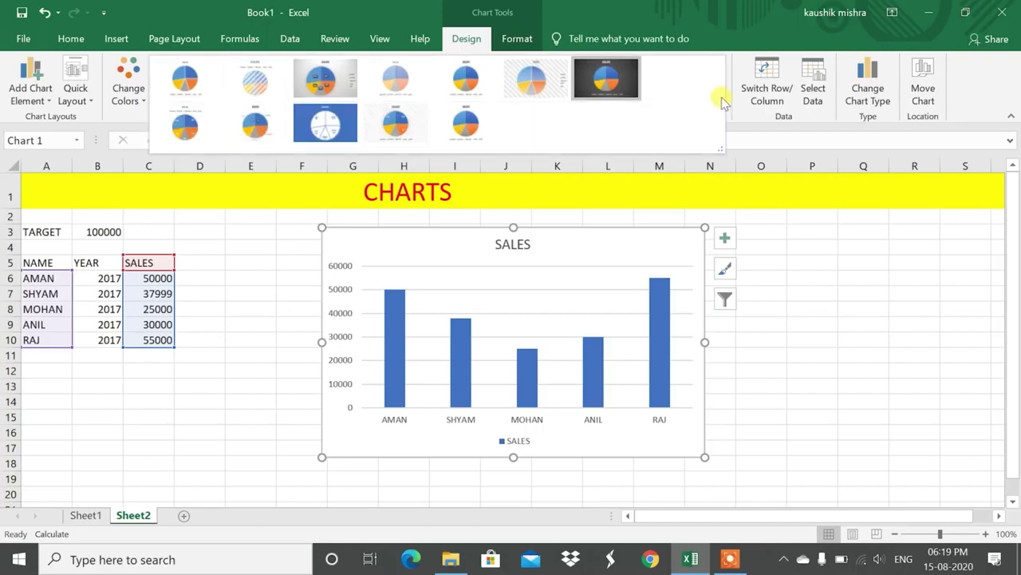
left_click(631, 88)
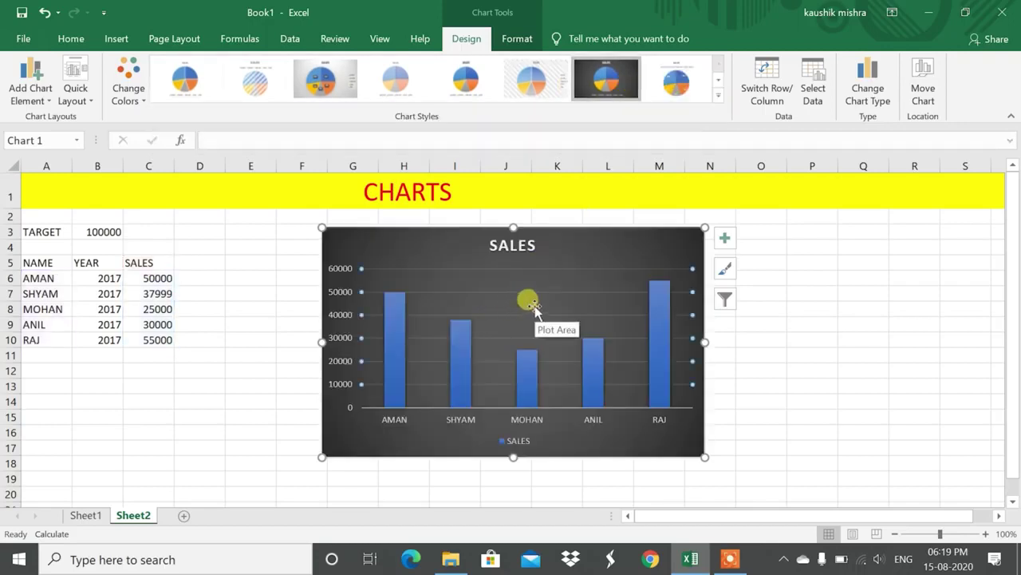
left_click(533, 310)
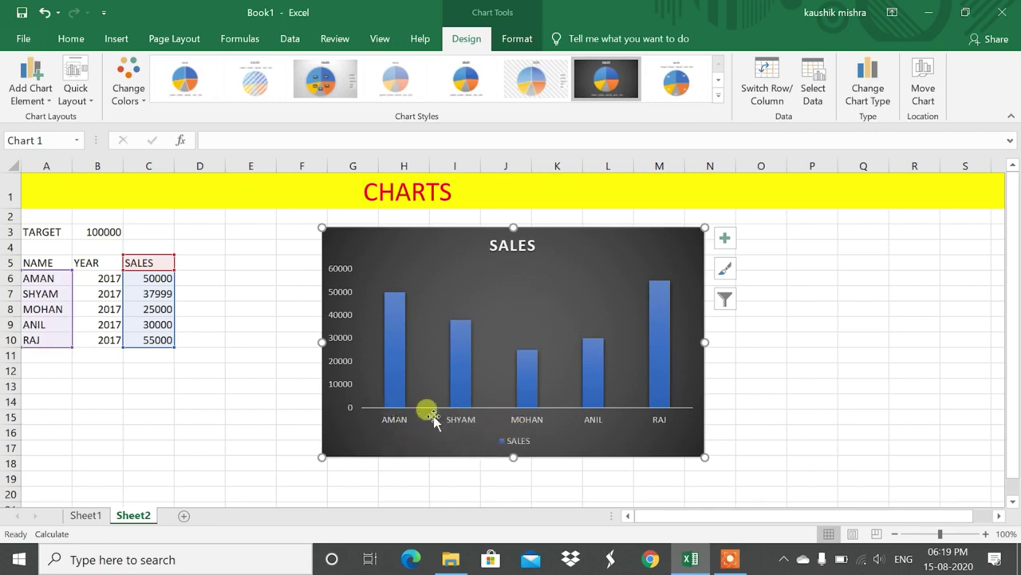
Increase the font size of the horizontal category axis labels to 12.
left_click(405, 421)
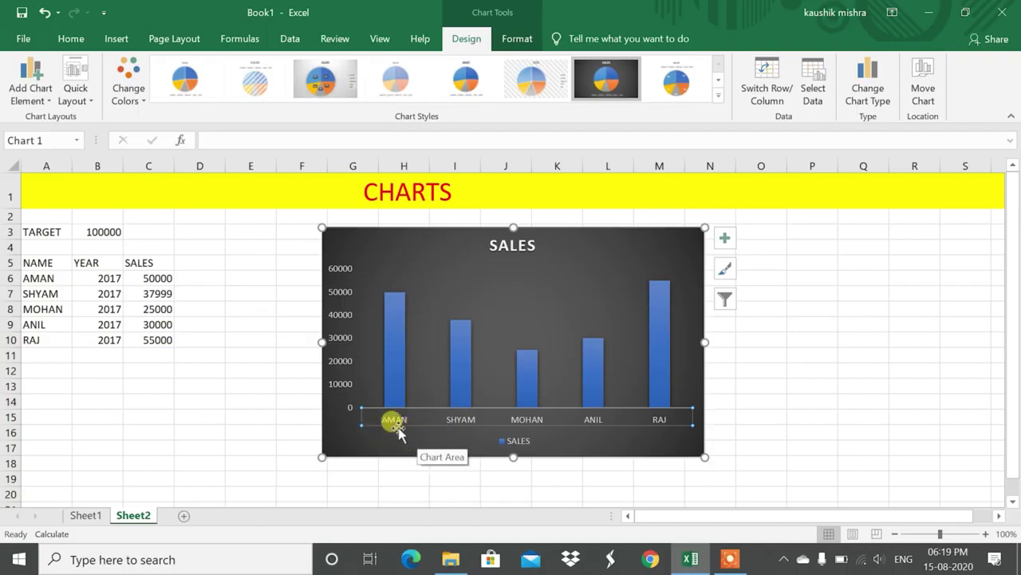
left_click(71, 39)
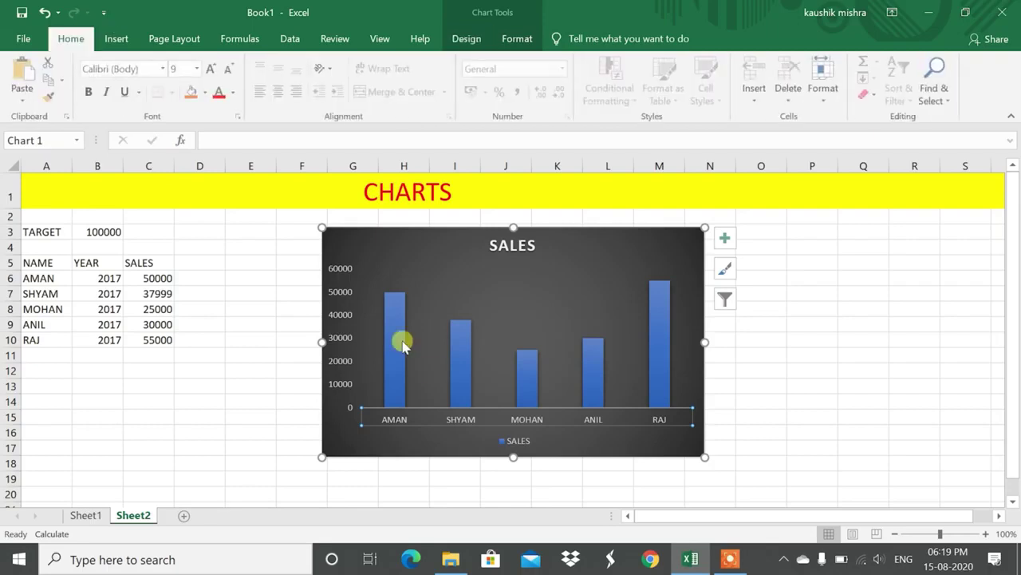
left_click(212, 70)
left_click(213, 70)
left_click(212, 70)
left_click(212, 71)
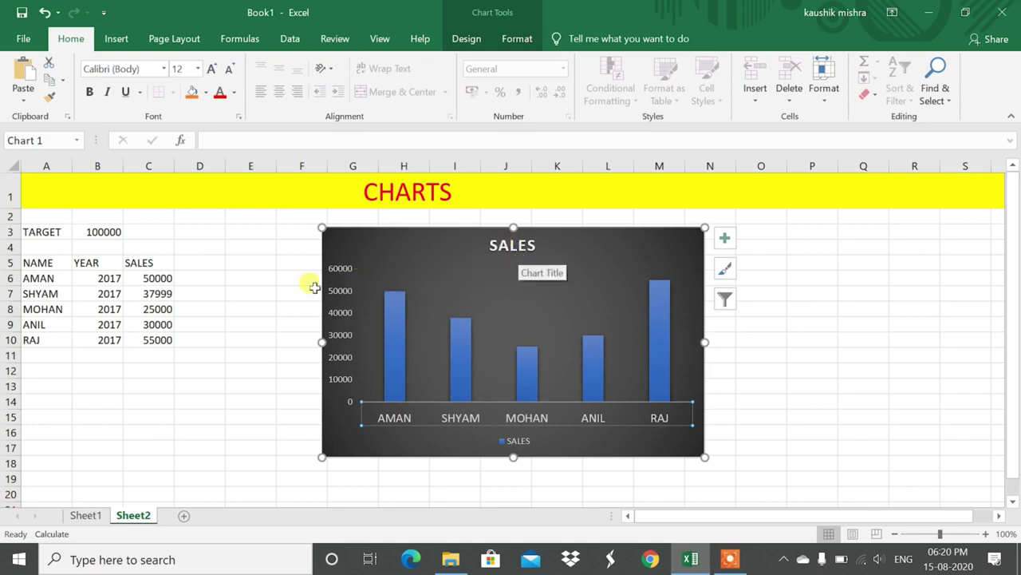
Examine the chart area's fill, effects and size formatting options and the commands offered for the plot area.
left_click(337, 274)
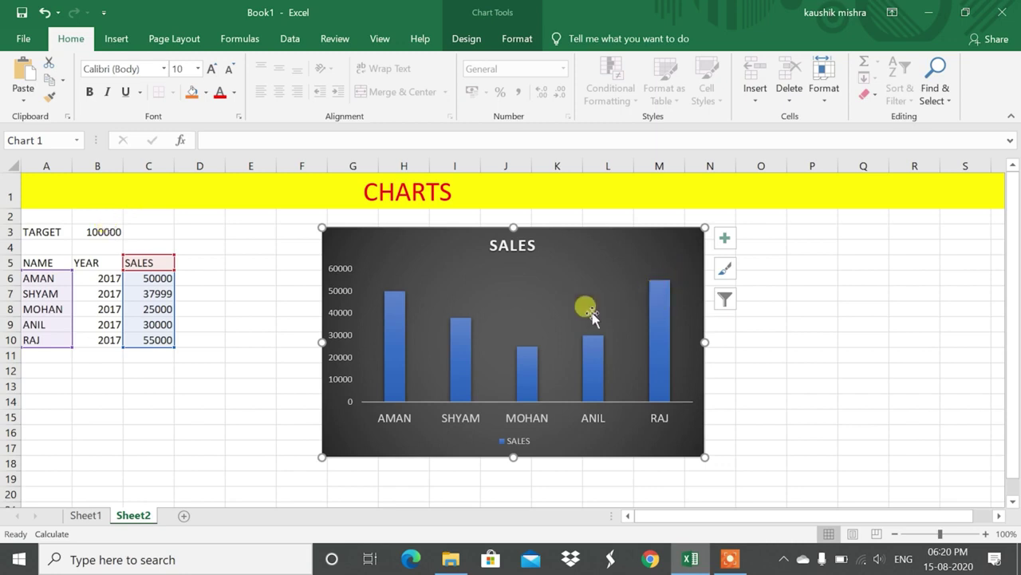
right_click(530, 276)
left_click(398, 250)
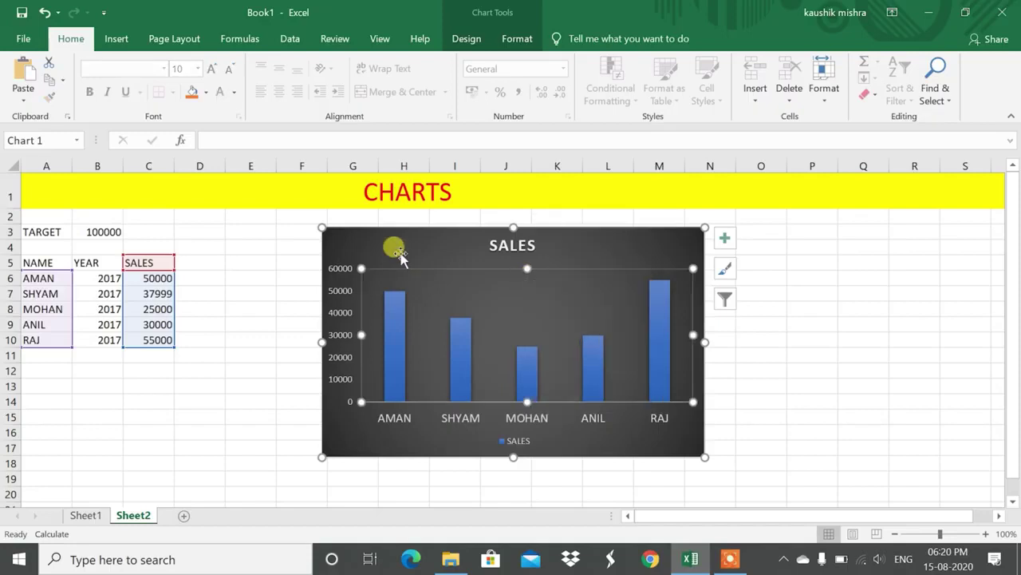
right_click(399, 252)
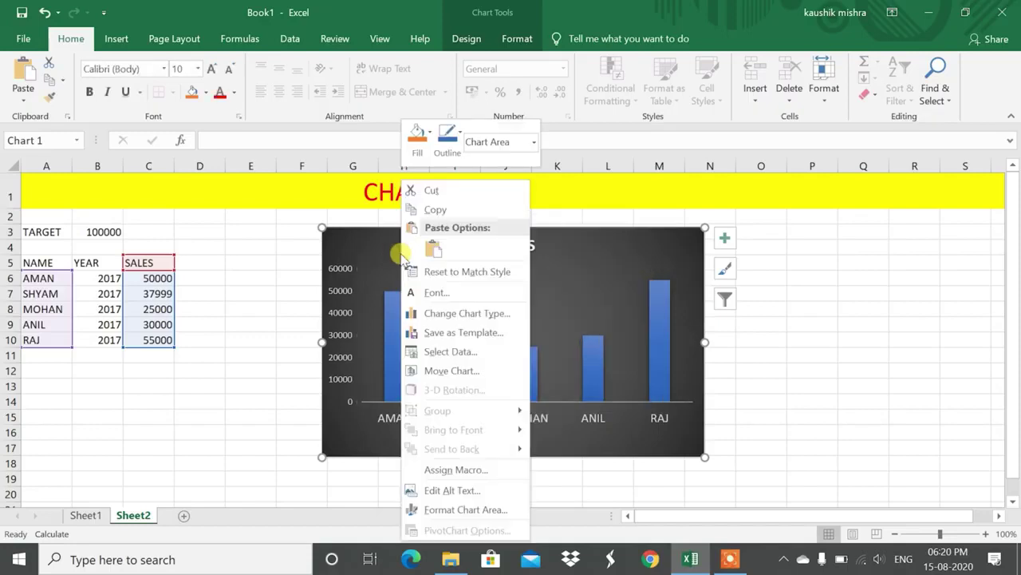
left_click(483, 515)
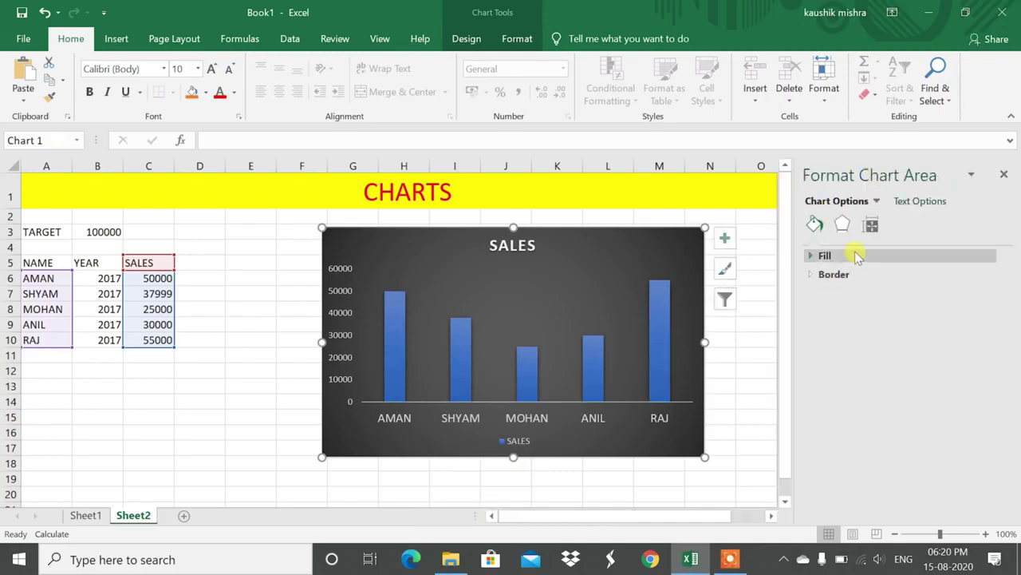
left_click(842, 224)
left_click(870, 225)
left_click(815, 225)
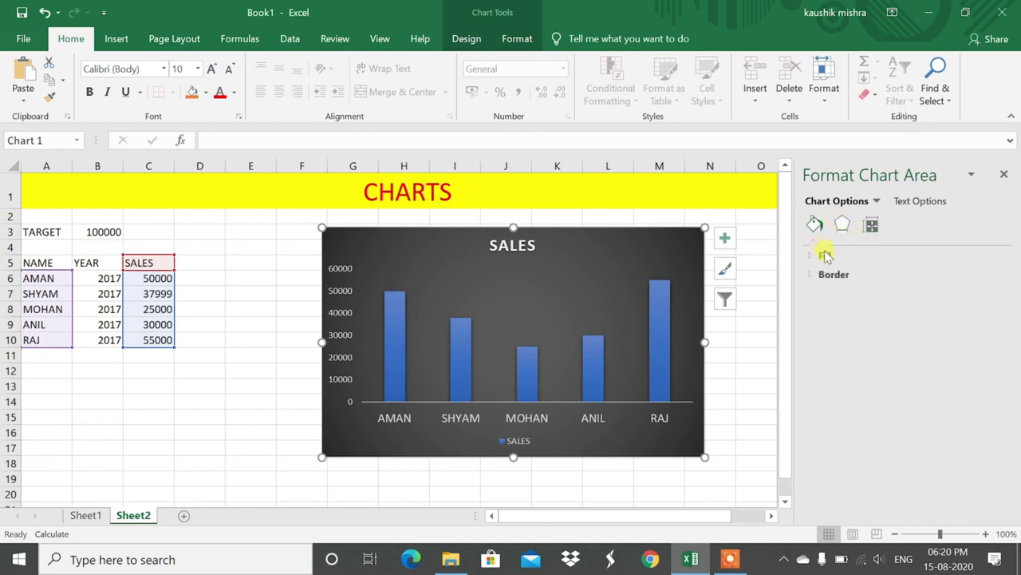
left_click(825, 255)
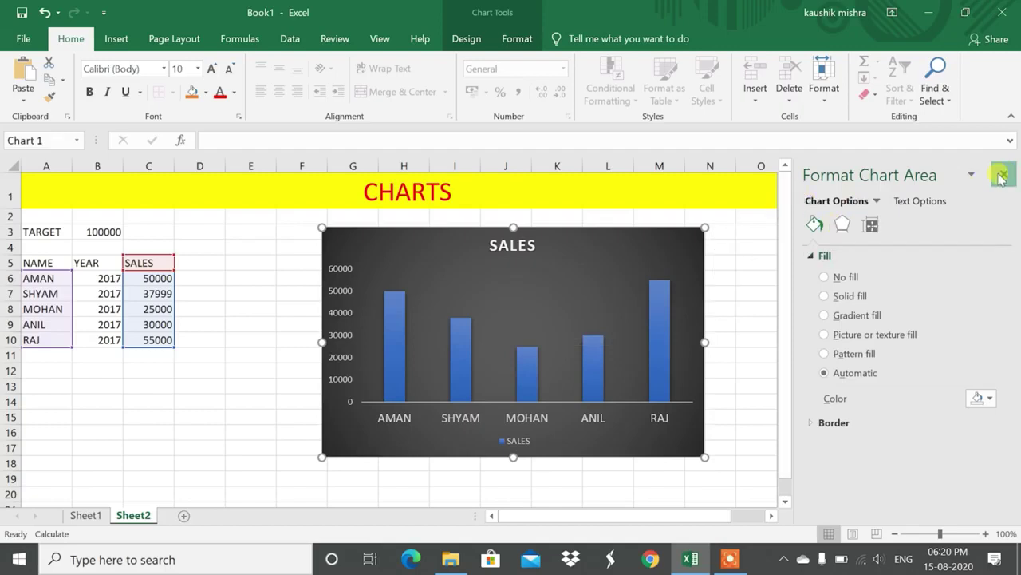
left_click(1002, 177)
right_click(552, 333)
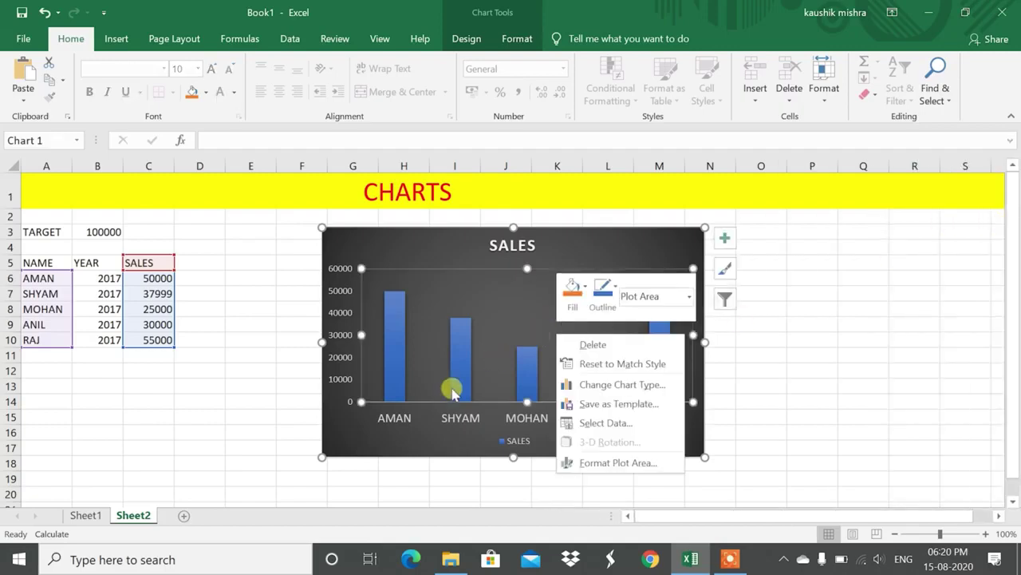
key("Escape")
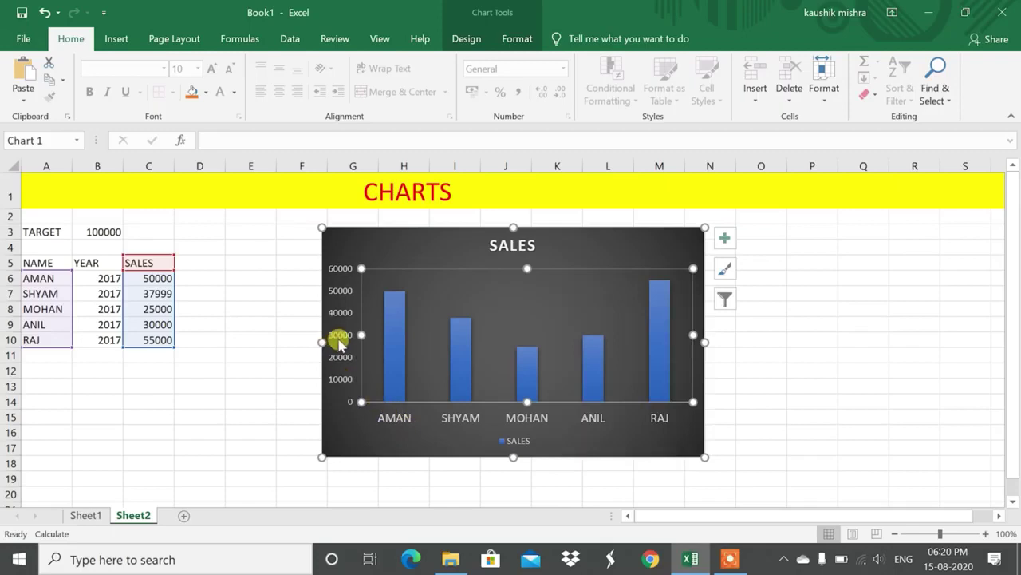
Set the vertical value axis bounds to a minimum of 1000 and a maximum of 100000.
left_click(339, 341)
right_click(340, 339)
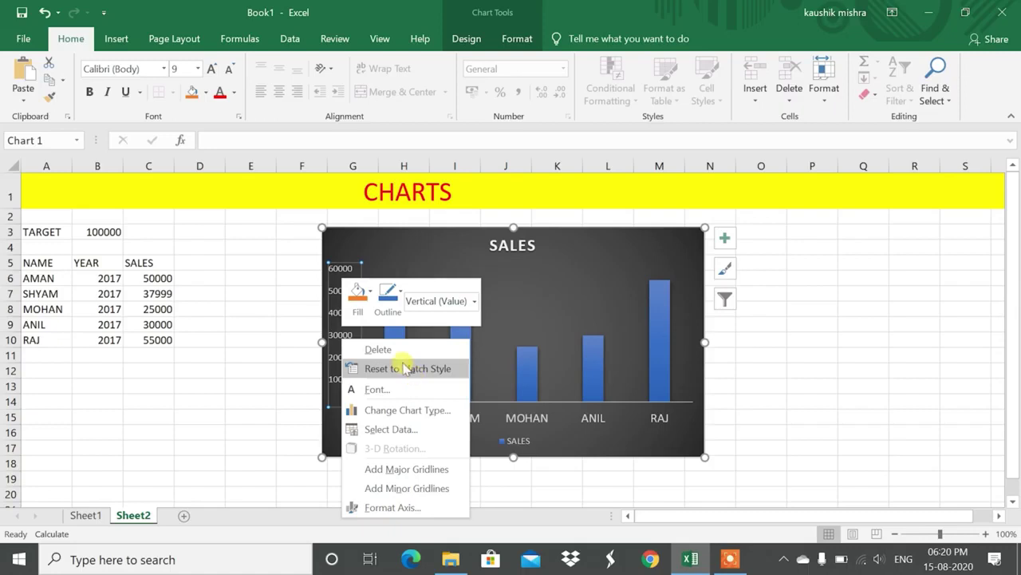
left_click(424, 508)
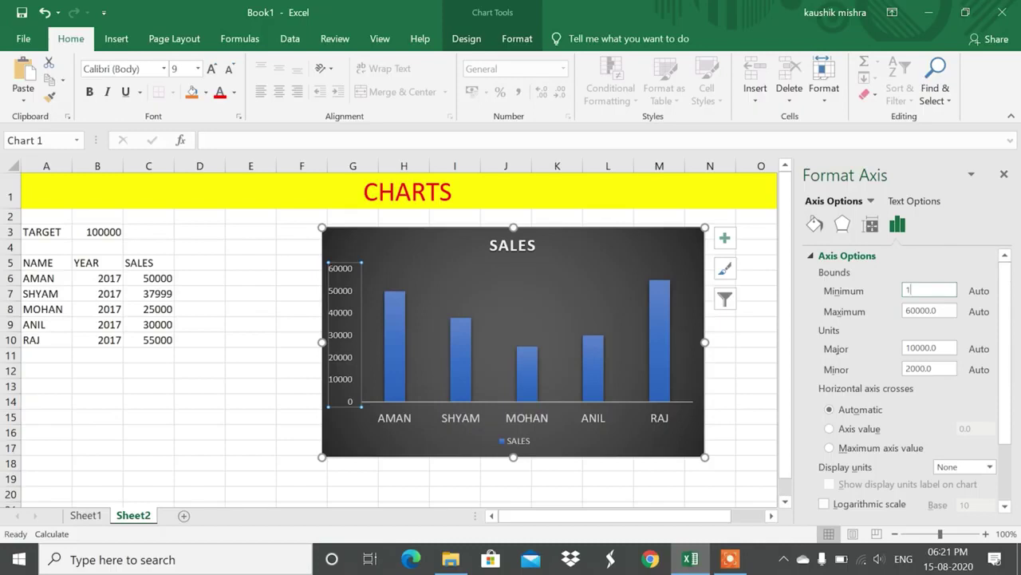
key("Return")
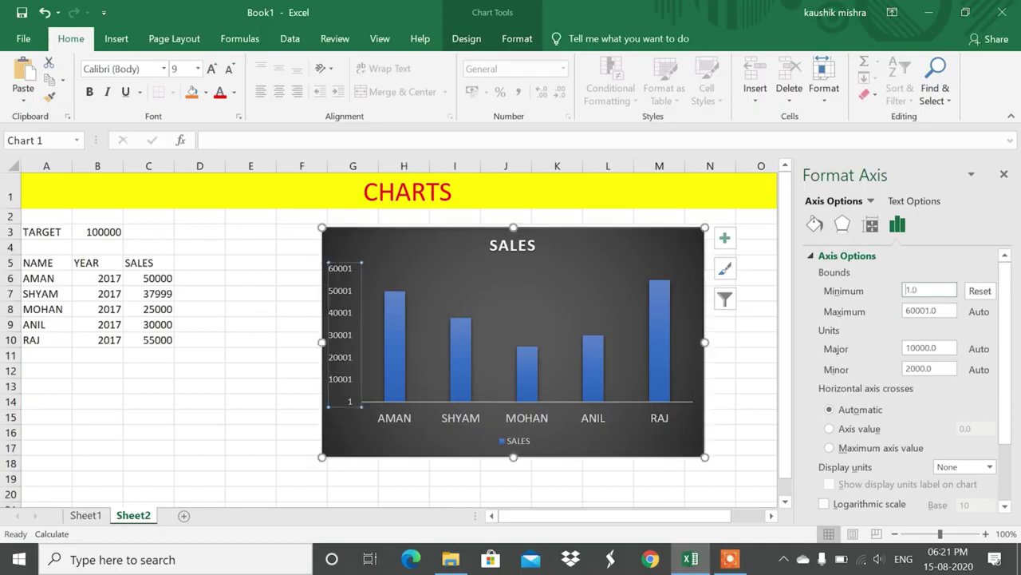
left_click(936, 291)
key("Return")
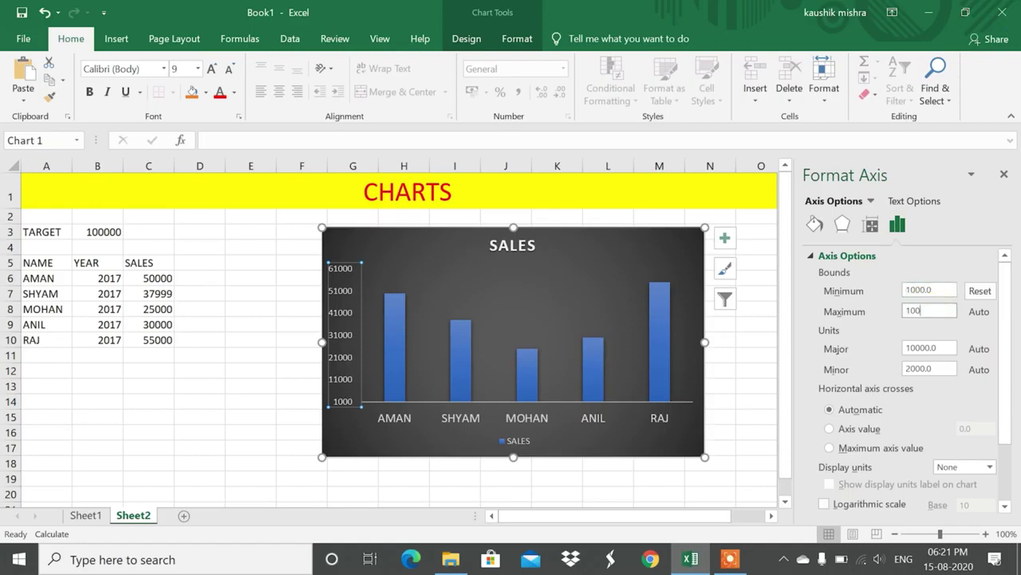
type("100000")
key("Return")
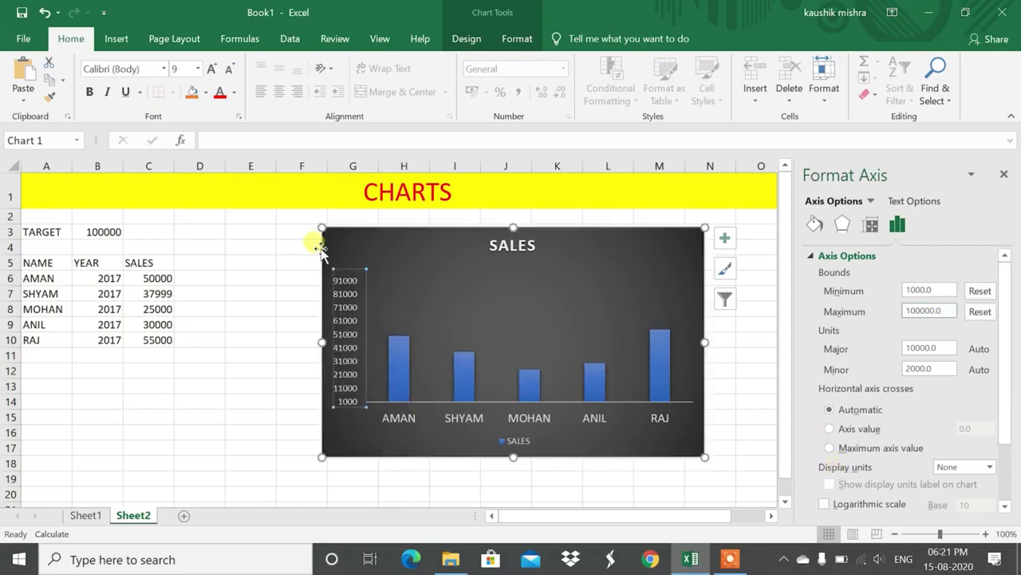
Set the vertical value axis's minimum bound to 10000.
left_click(929, 294)
type("0")
key("Return")
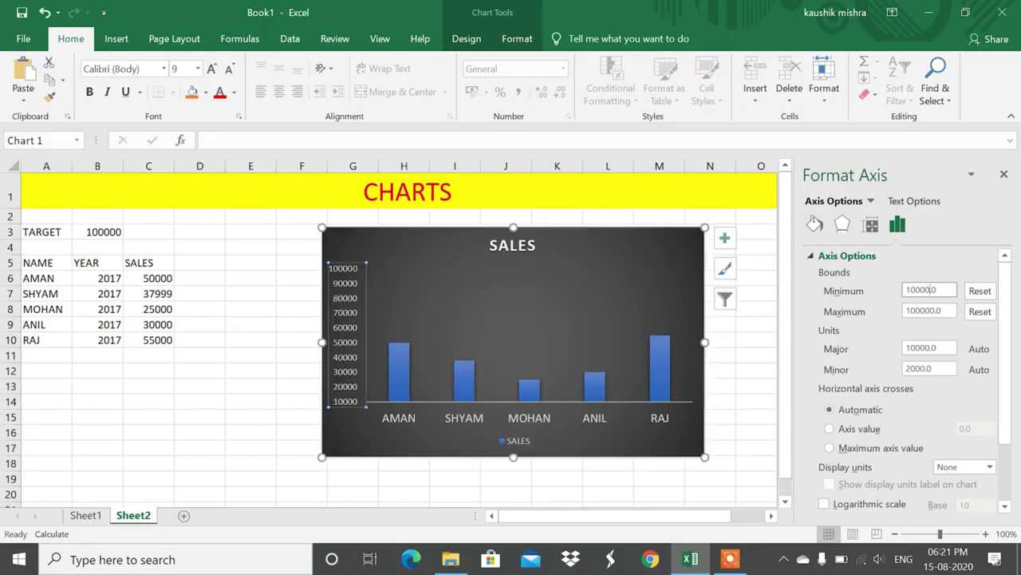
left_click(928, 289)
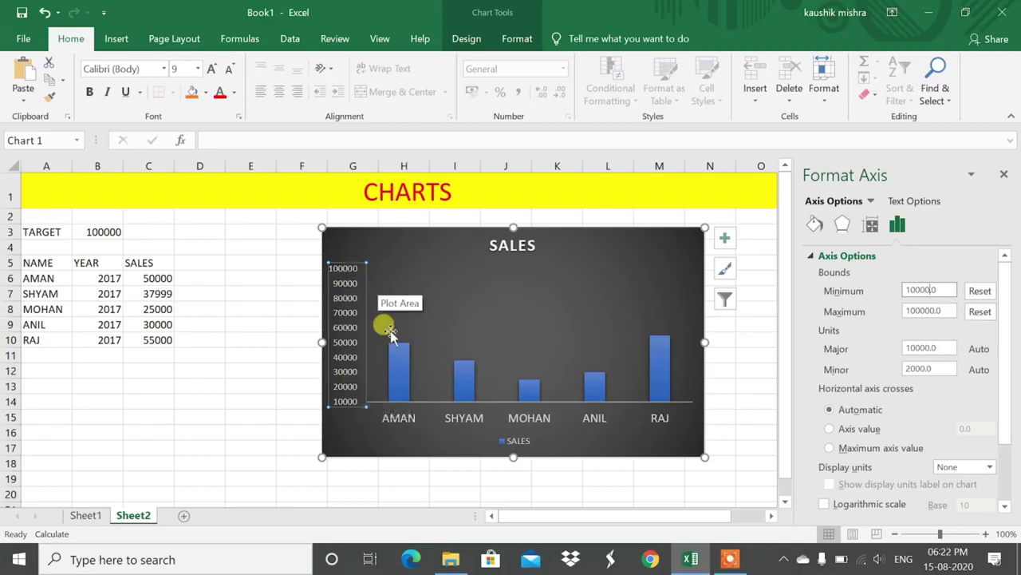
left_click(455, 294)
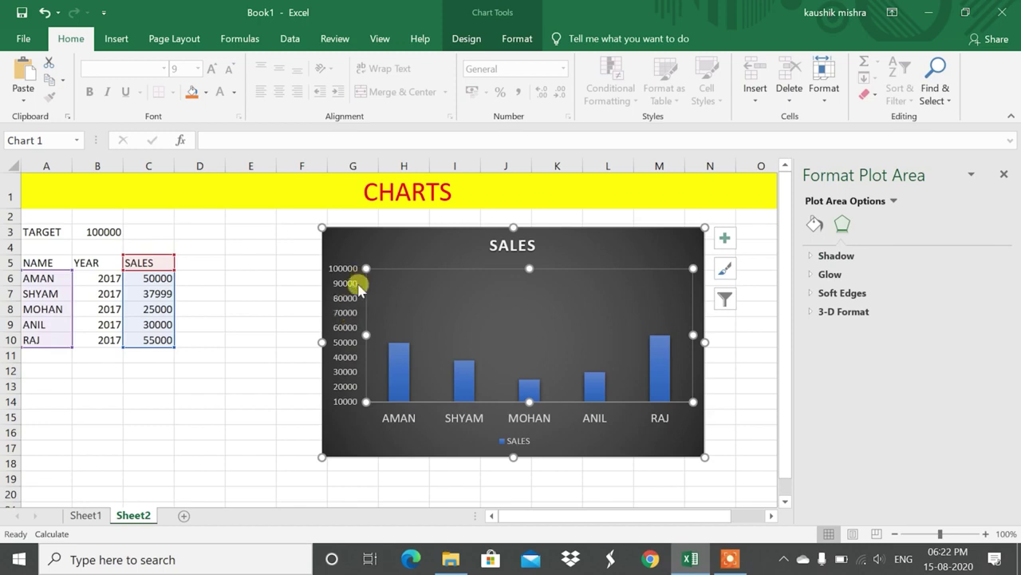
Replace the sales figure in cell C8 with 55000 to update its column in the chart.
left_click(160, 294)
left_click(154, 309)
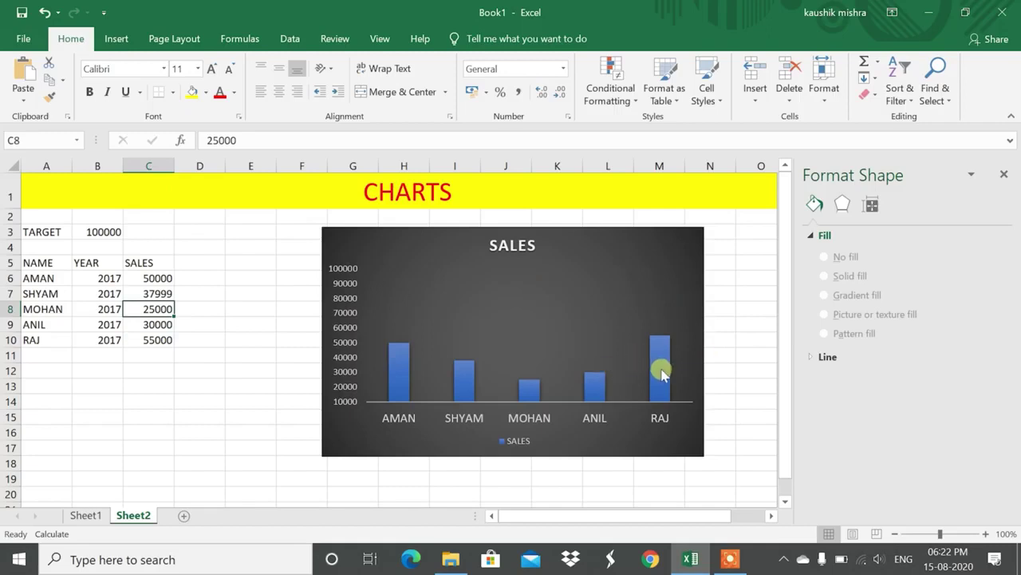
mouse_move(662, 374)
type("555")
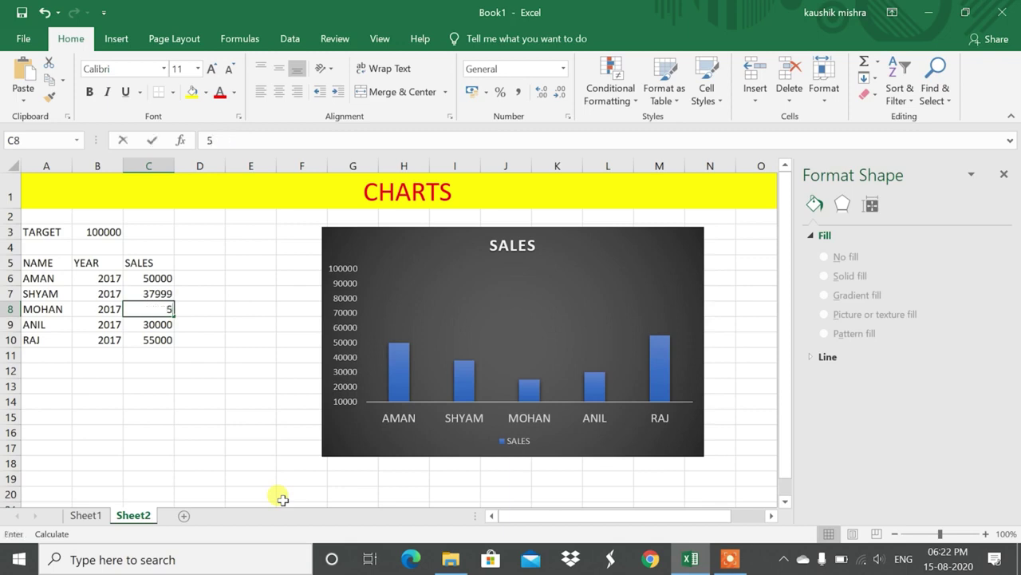
key("BackSpace")
type("000")
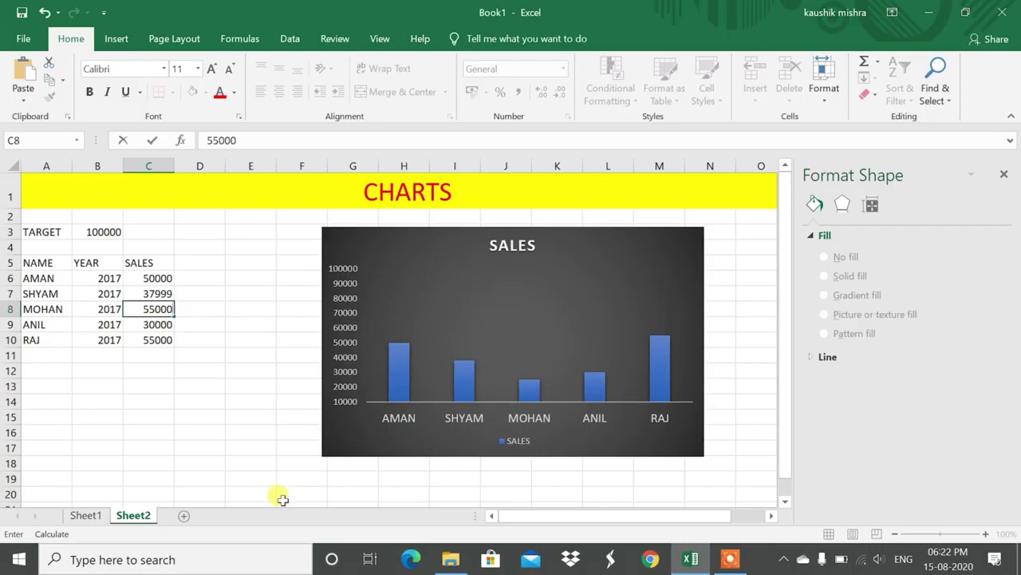
key("Return")
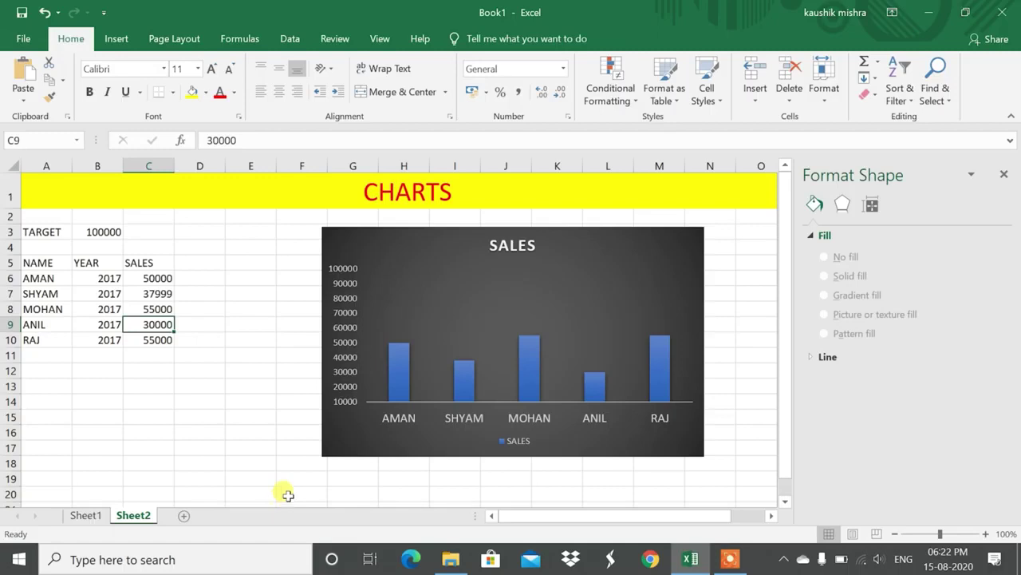
Set the sales columns' series overlap to -100% and gap width to 134%, and give them a solid red fill.
left_click(527, 356)
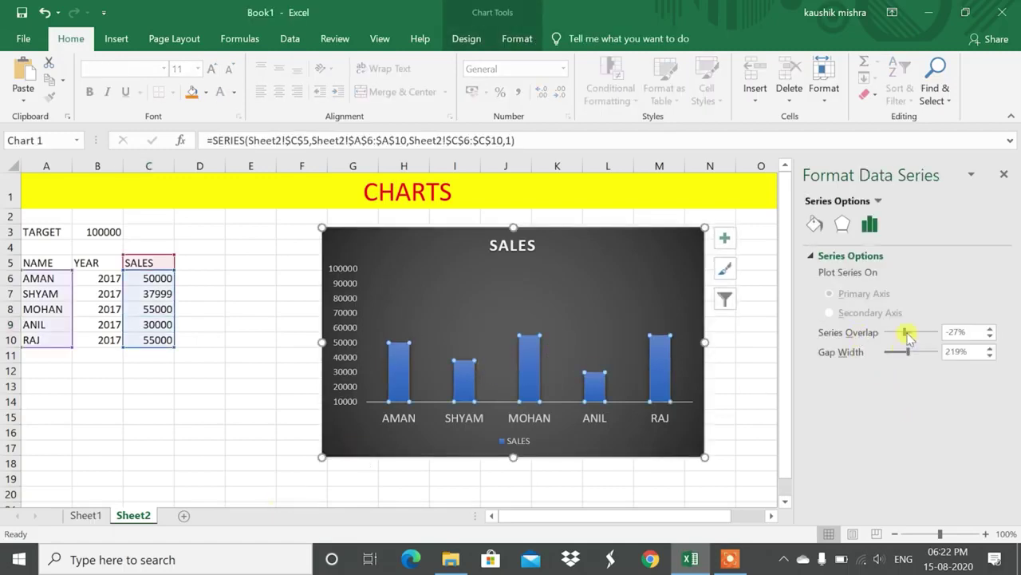
left_click_drag(907, 333, 893, 352)
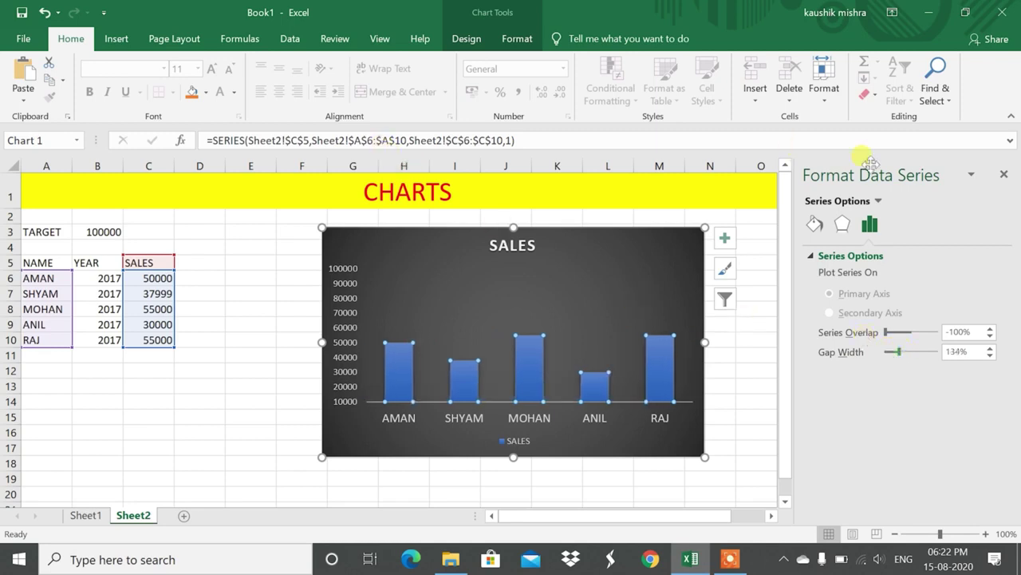
left_click(814, 224)
left_click(848, 296)
left_click(989, 437)
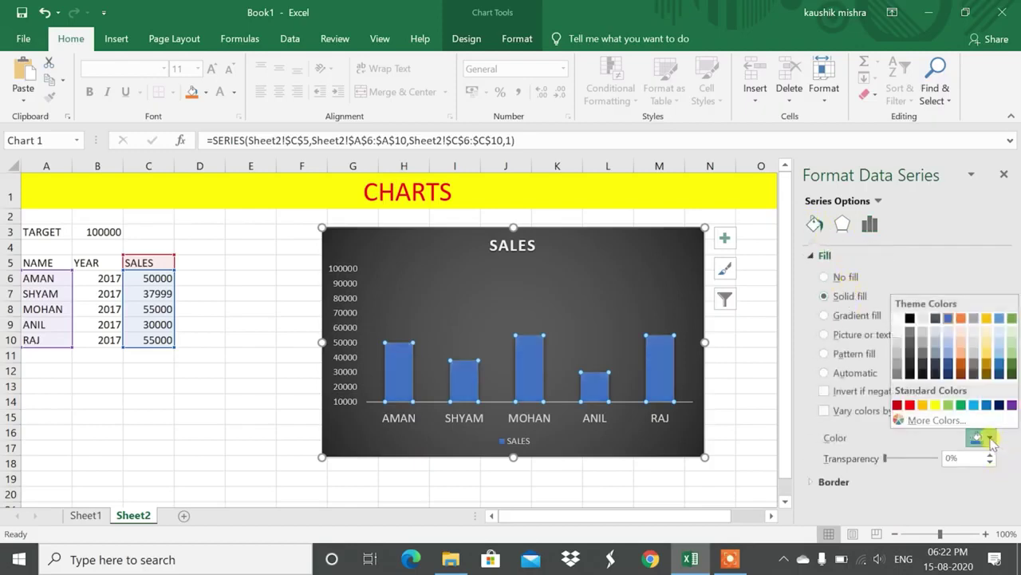
left_click(913, 410)
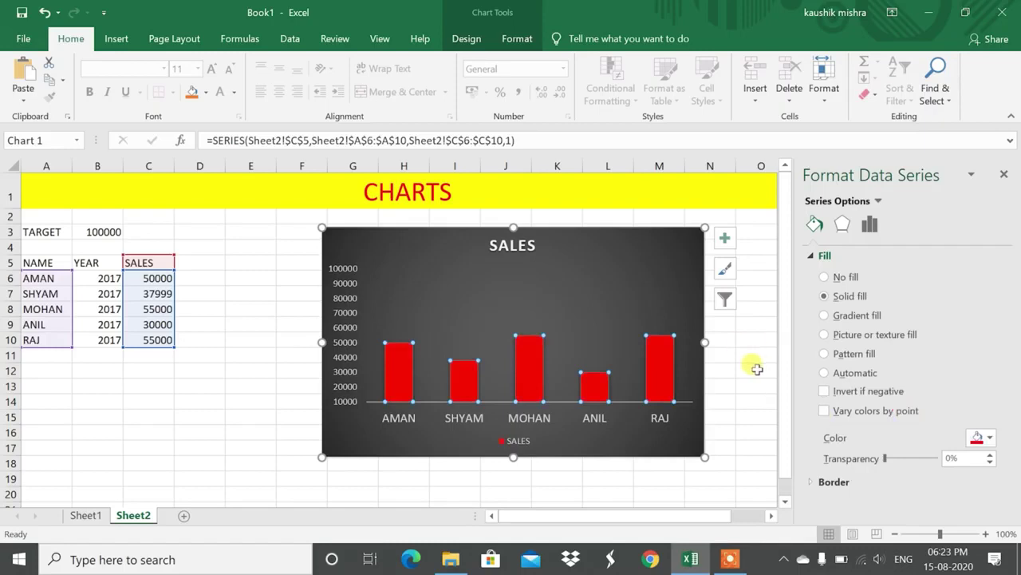
Widen the chart slightly and move it beside the sales data so it starts at column D.
left_click_drag(704, 341, 755, 341)
left_click_drag(367, 249, 245, 243)
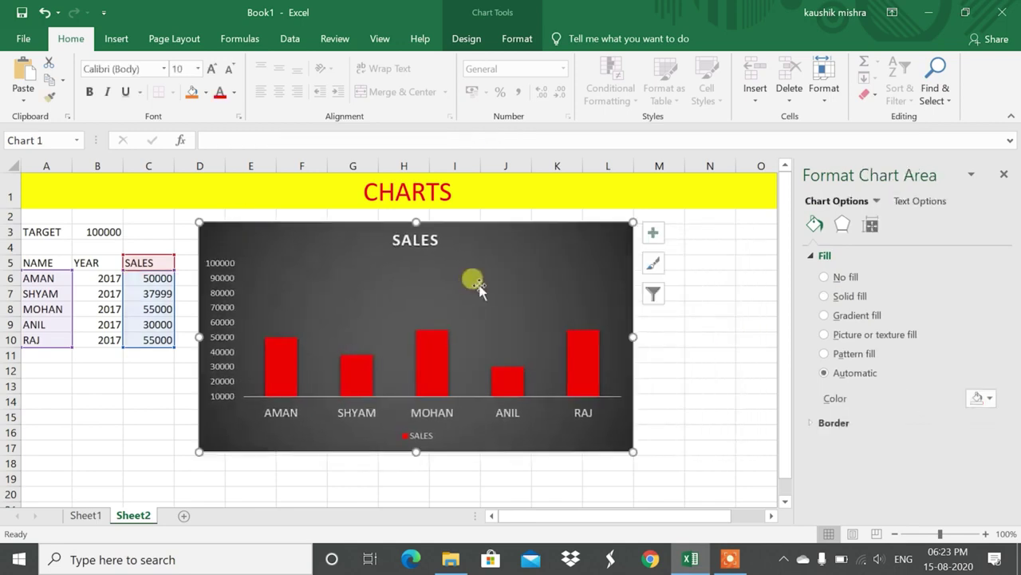
left_click(754, 338)
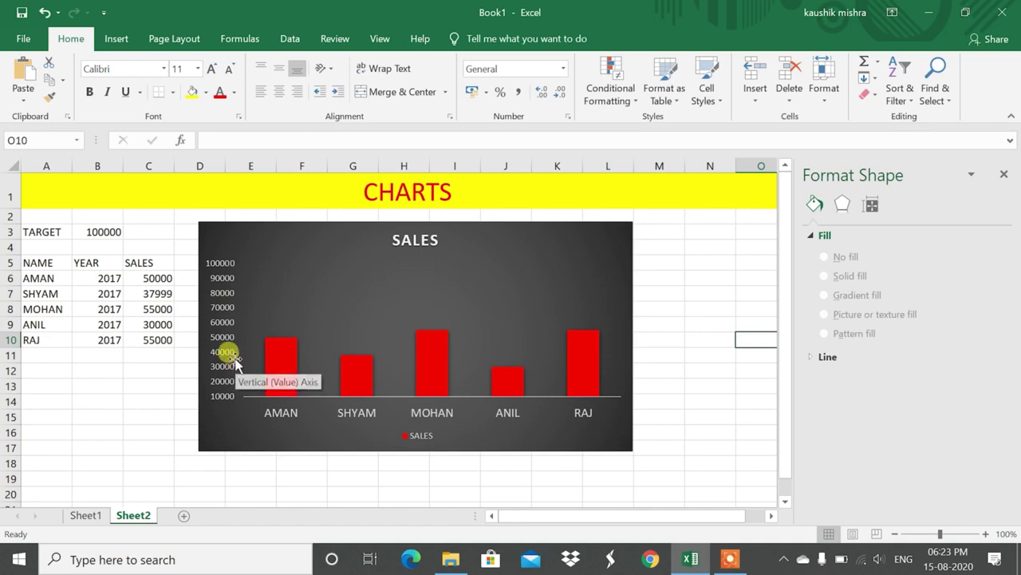
Examine the vertical value axis's bounds, units, axis crossing and display unit options, and close the formatting pane.
left_click(222, 305)
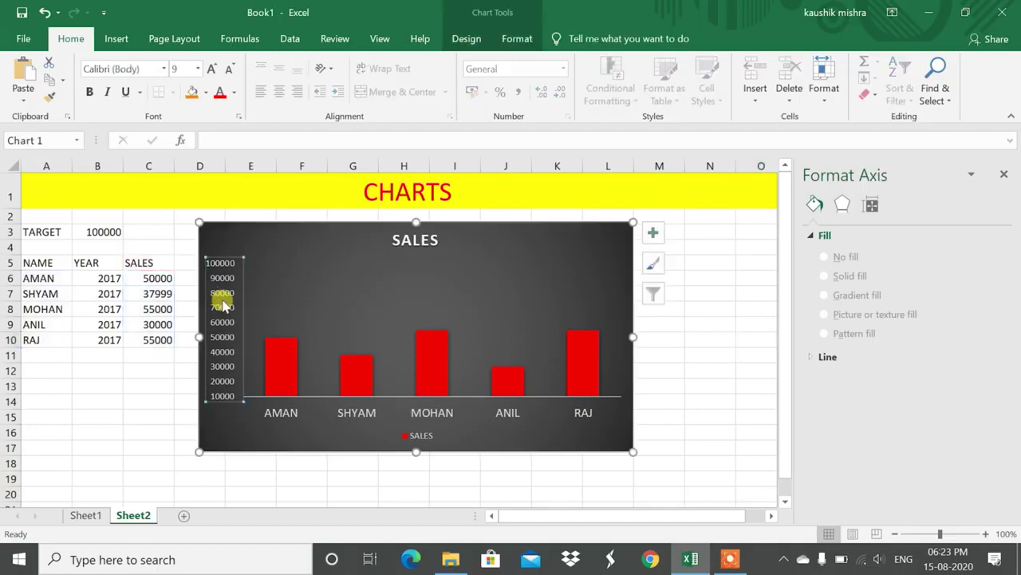
right_click(224, 304)
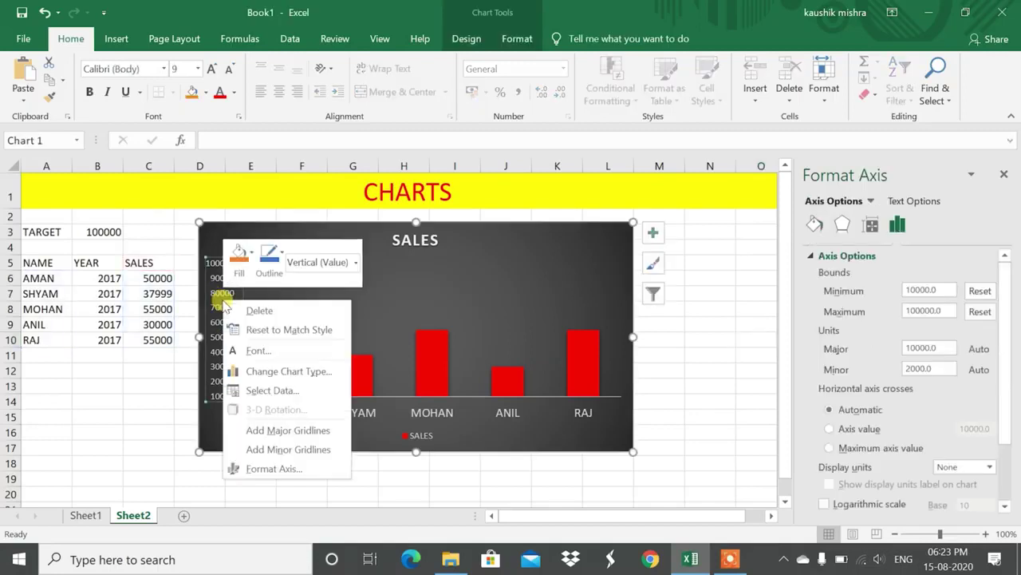
left_click(270, 467)
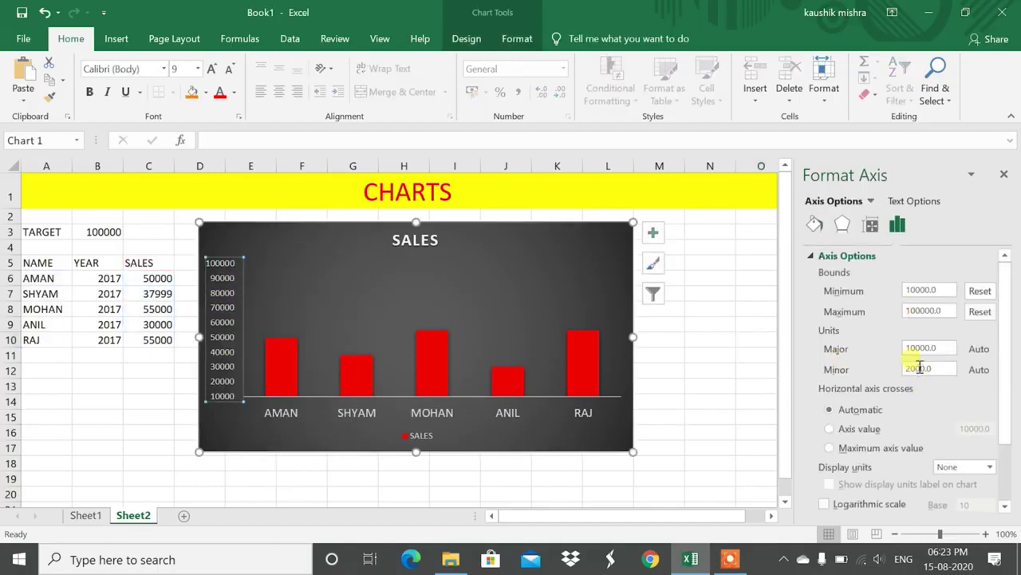
scroll(934, 275, "down", 2)
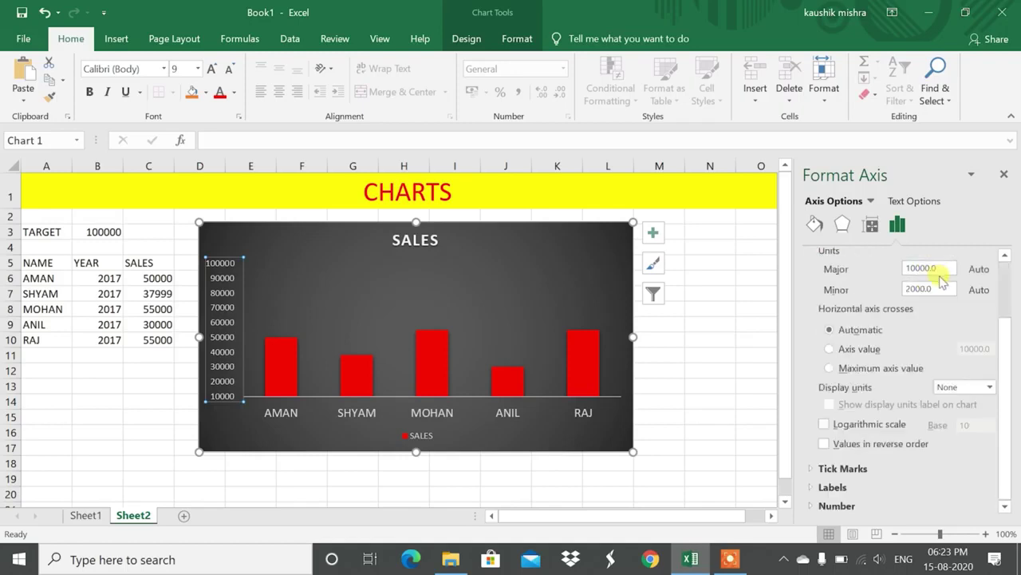
scroll(930, 271, "up", 1)
left_click(1004, 173)
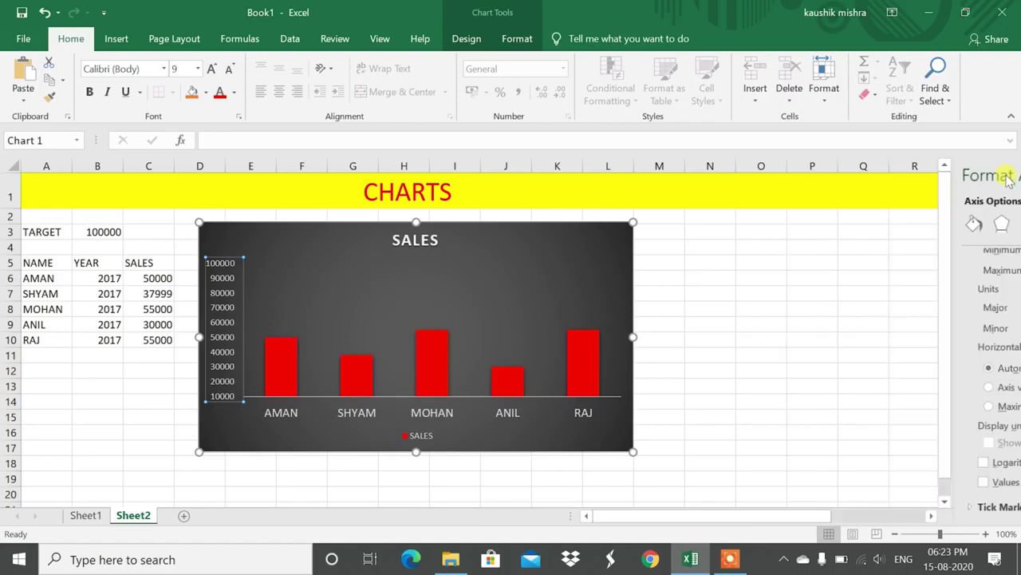